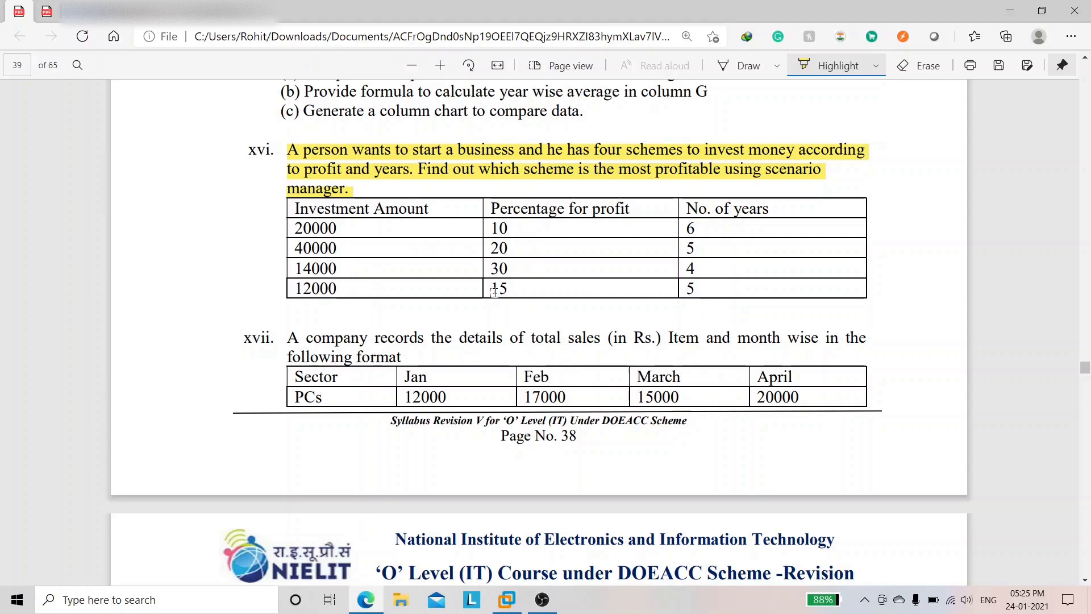
Step: Switch from the Edge exercise PDF to the Ubuntu virtual machine in VMware Workstation
{"action": "left_click", "coordinate": [519, 601]}
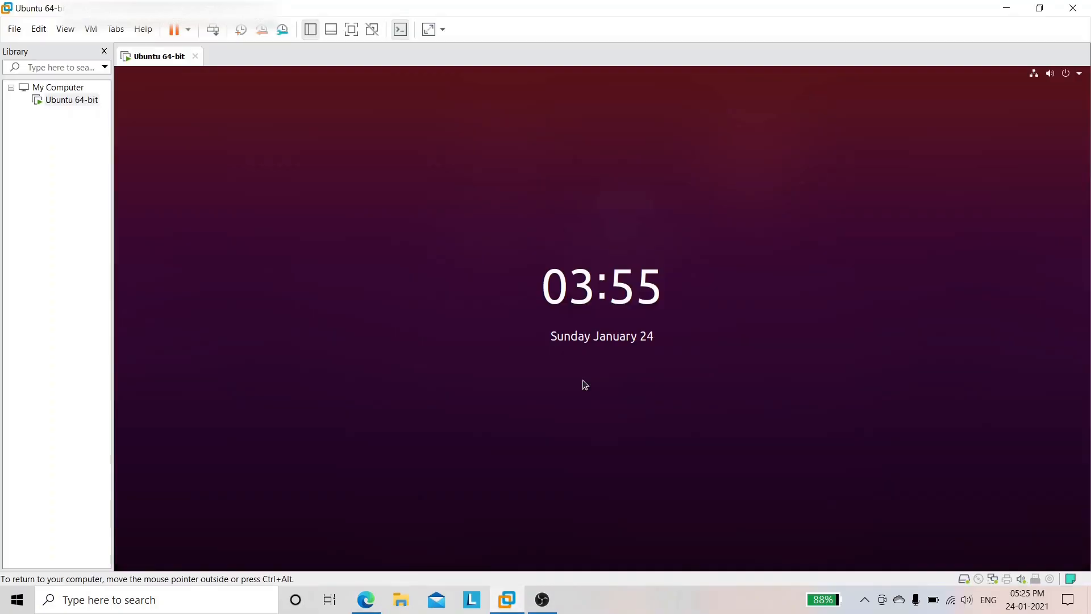
Step: Unlock the Ubuntu session by entering the account password at the lock screen
{"action": "left_click", "coordinate": [613, 337]}
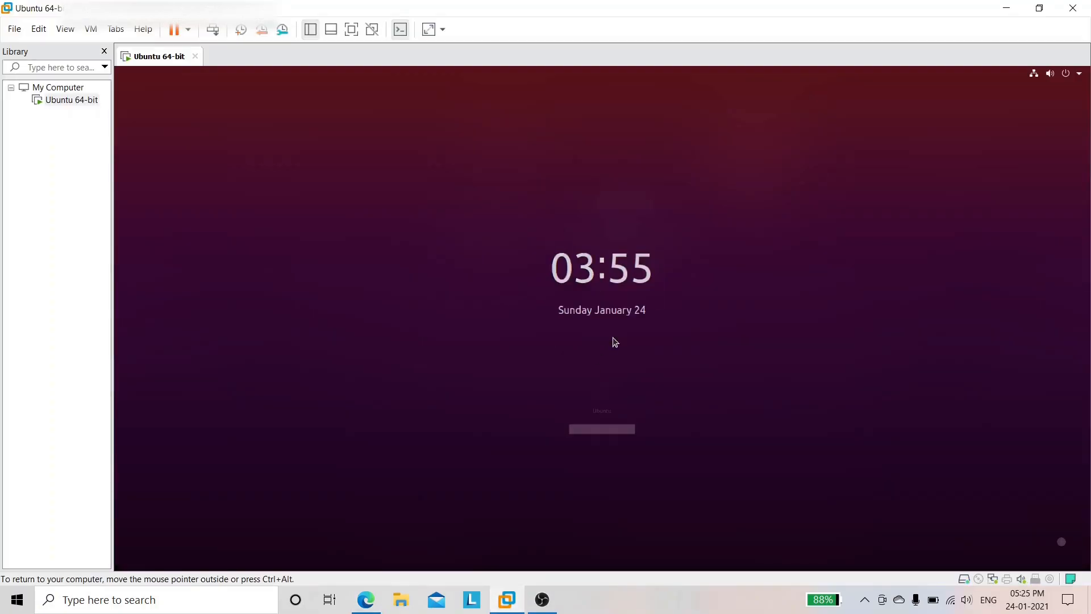
{"action": "type", "text": "1234"}
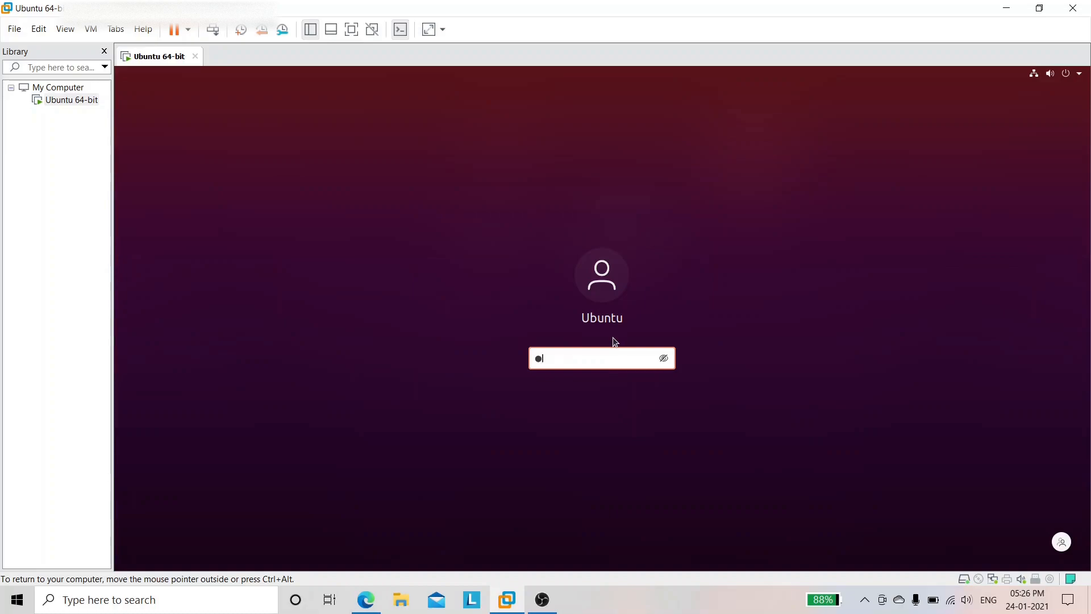
{"action": "type", "text": "567"}
{"action": "key", "text": "Return"}
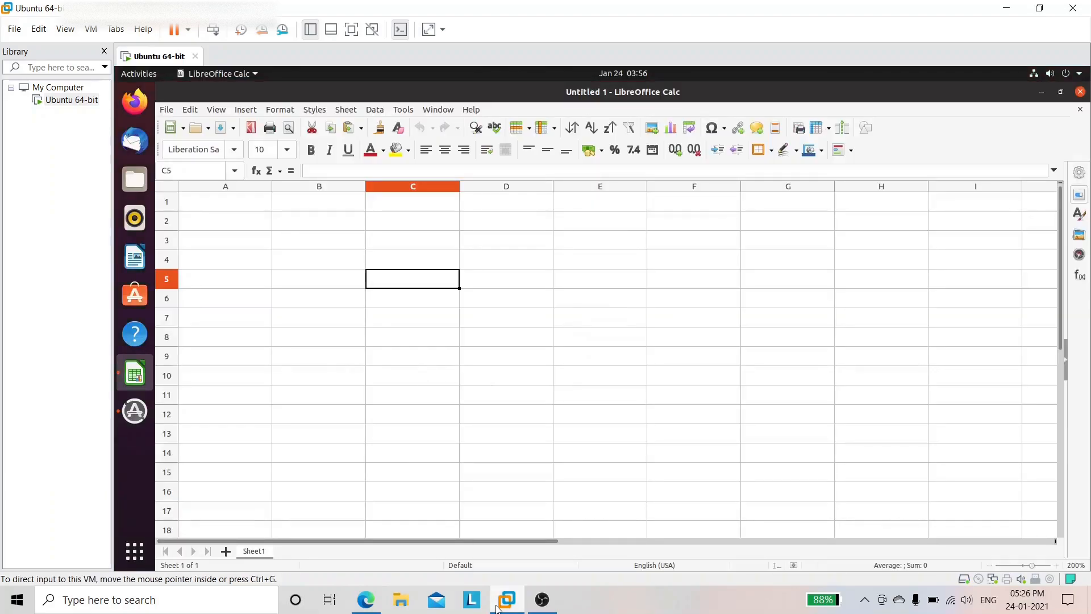
{"action": "left_click", "coordinate": [373, 603]}
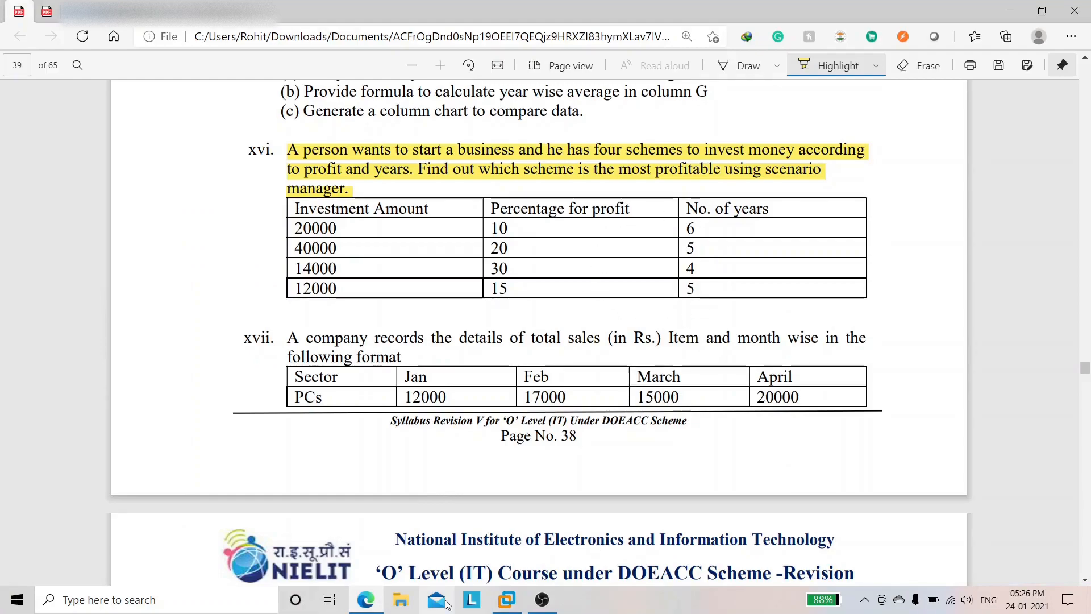
{"action": "left_click", "coordinate": [508, 601]}
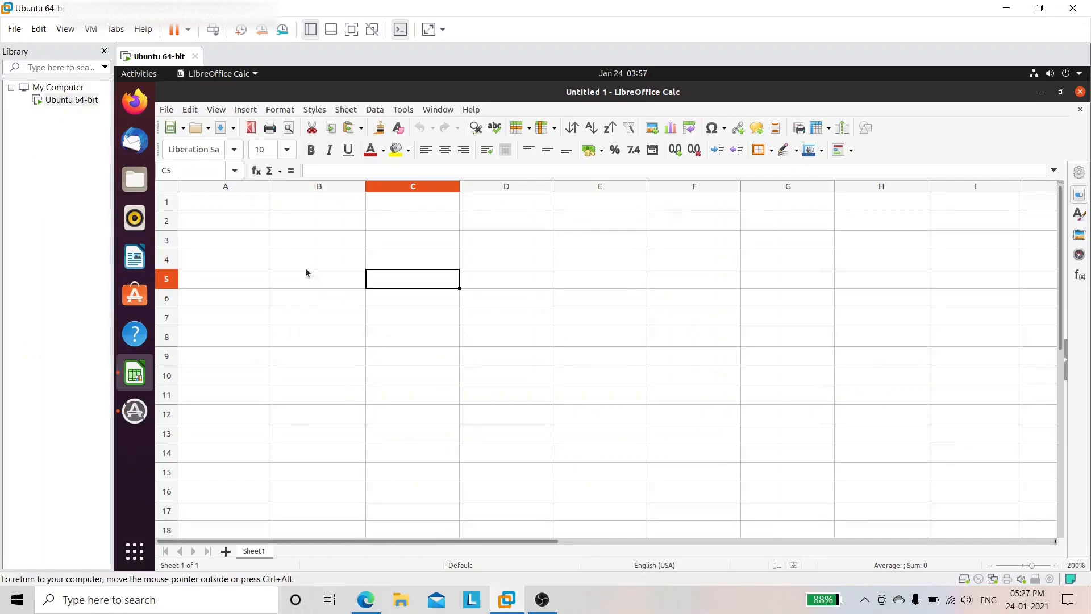
{"action": "left_click", "coordinate": [251, 206]}
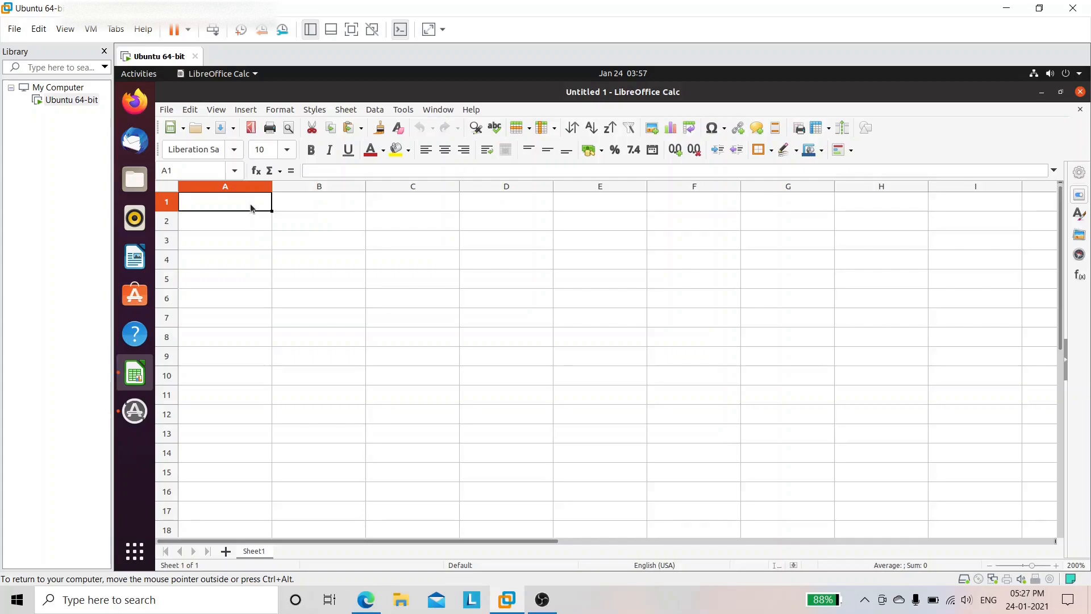
Step: Enter headings Investment Amount, Percentage For Profit and No. Of Years in A1–C1, widening columns A and B
{"action": "type", "text": "In"}
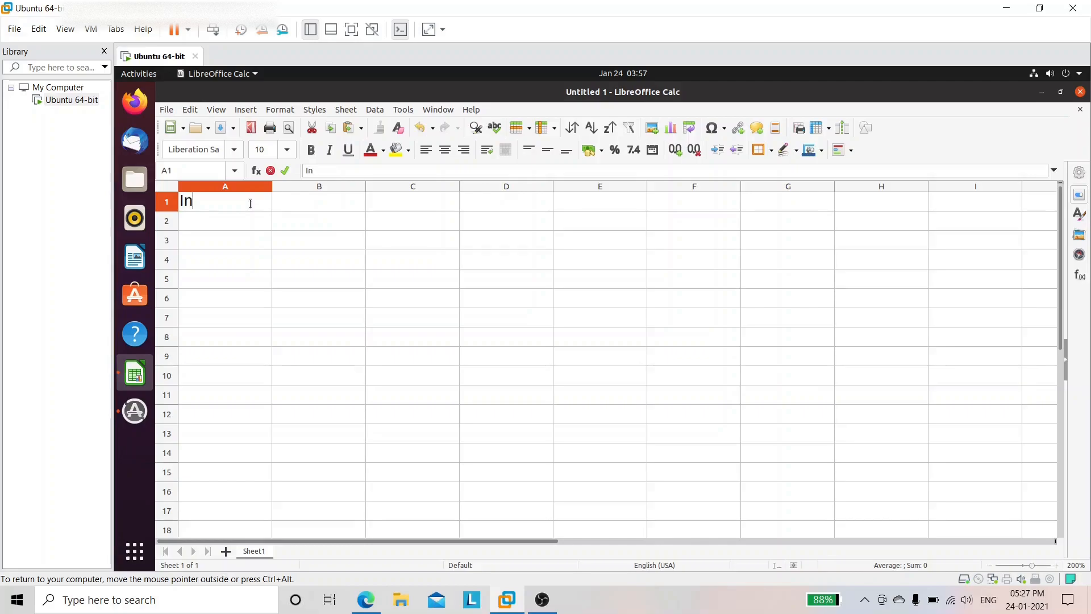
{"action": "type", "text": "vestment Amount"}
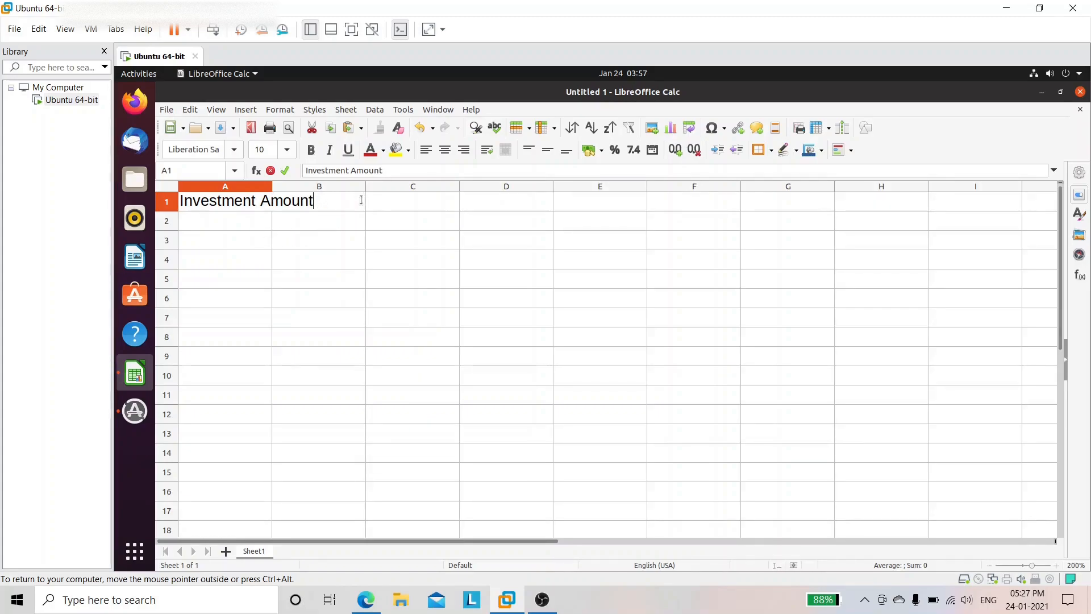
{"action": "left_click", "coordinate": [343, 228]}
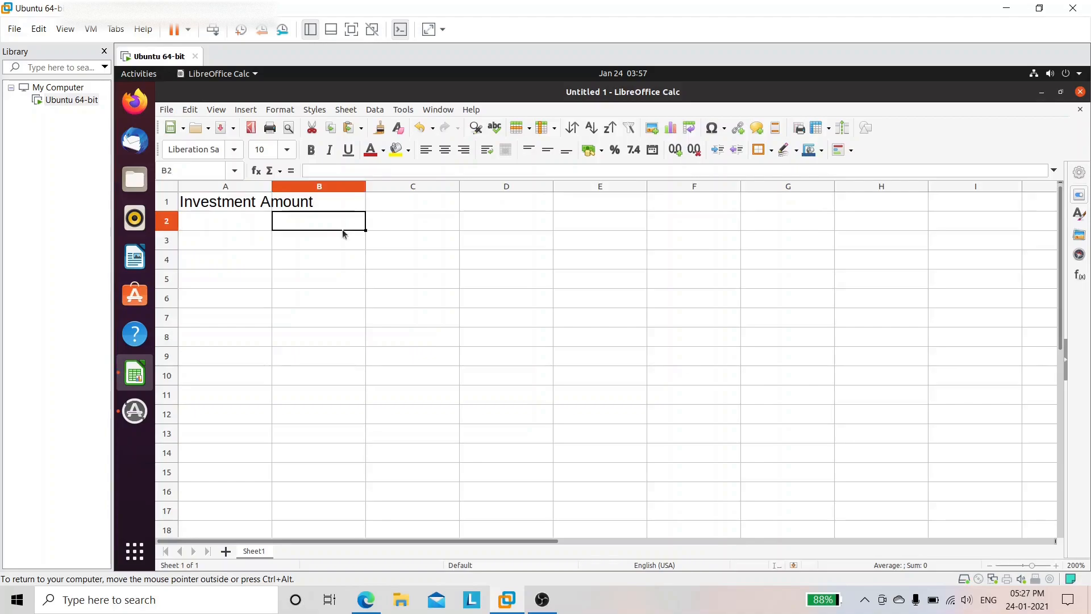
{"action": "key", "text": "Up"}
{"action": "left_click_drag", "start_coordinate": [273, 187], "coordinate": [322, 185]}
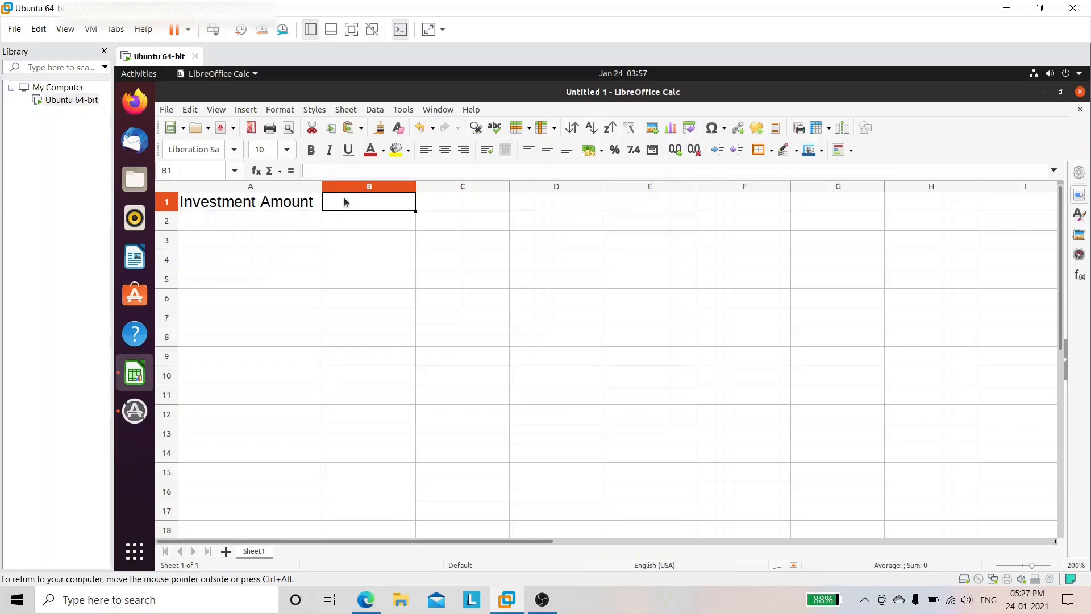
{"action": "type", "text": "Percenta"}
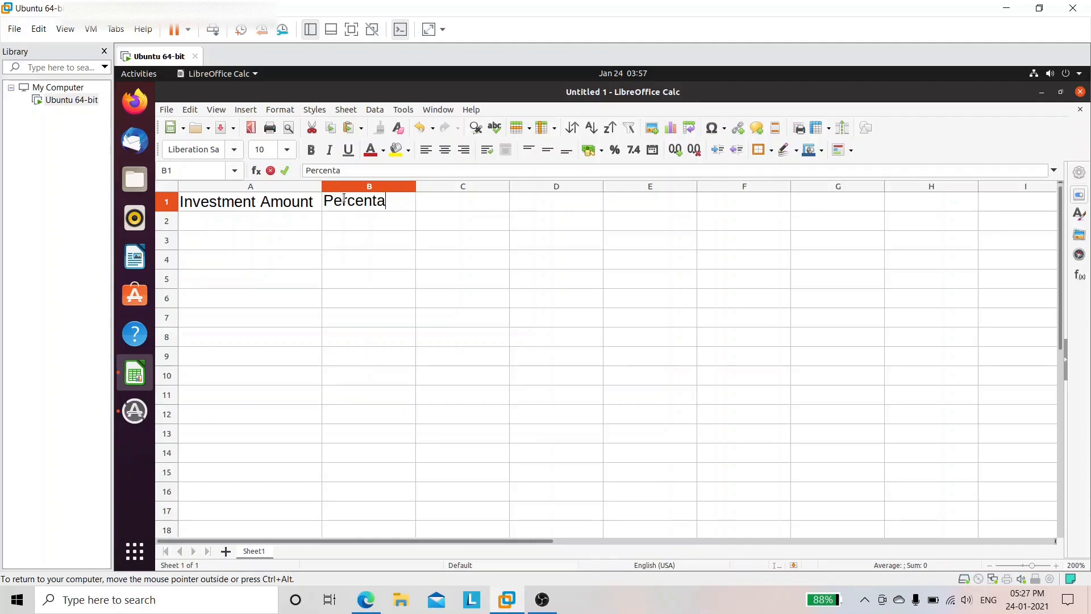
{"action": "type", "text": "ge For Profit"}
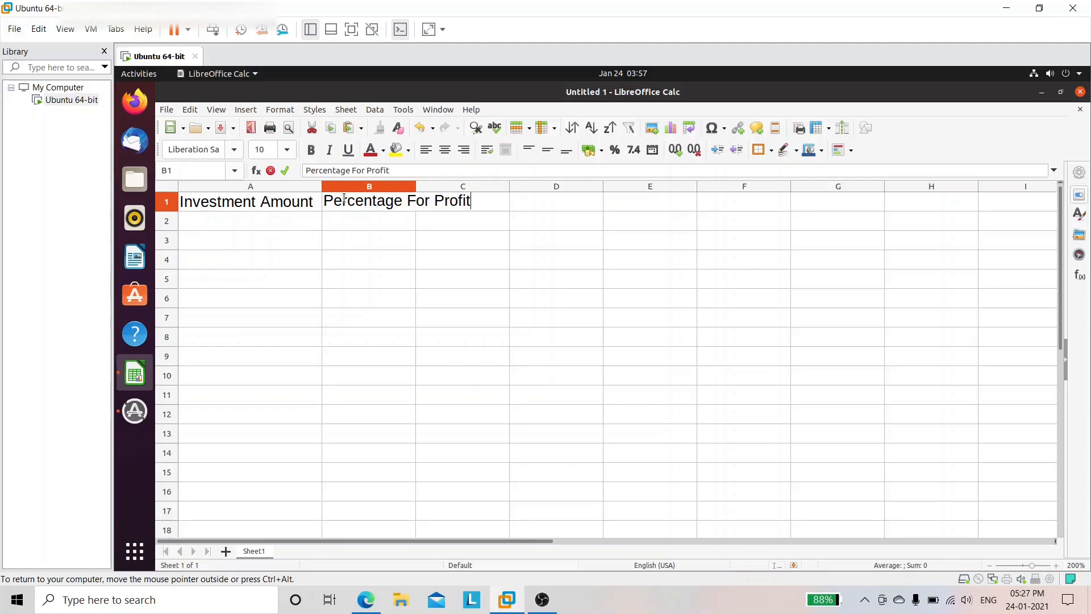
{"action": "key", "text": "Return"}
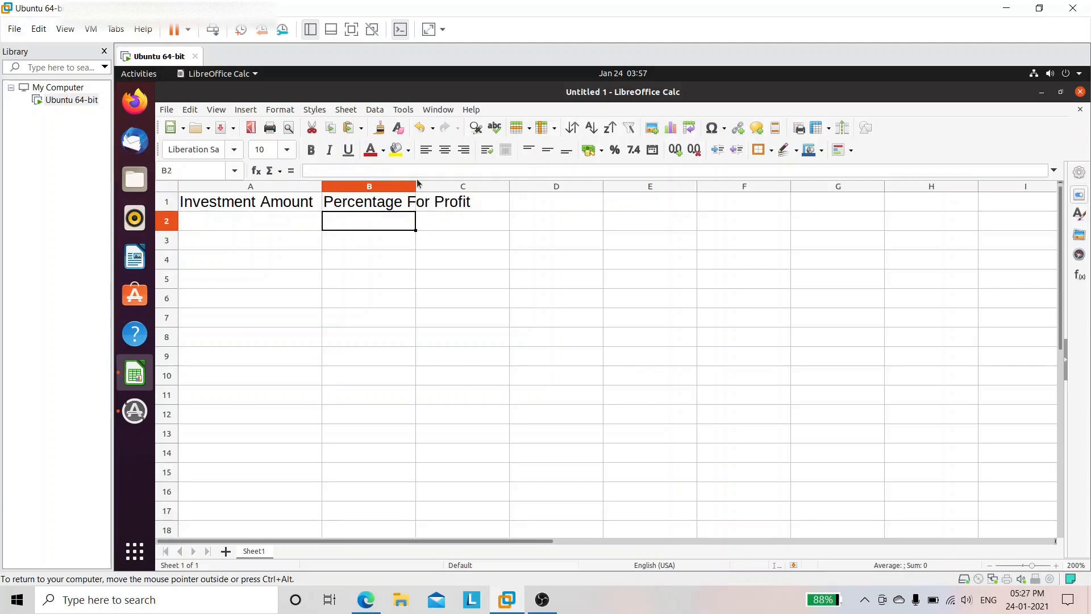
{"action": "left_click_drag", "start_coordinate": [415, 187], "coordinate": [481, 186]}
{"action": "left_click", "coordinate": [533, 207]}
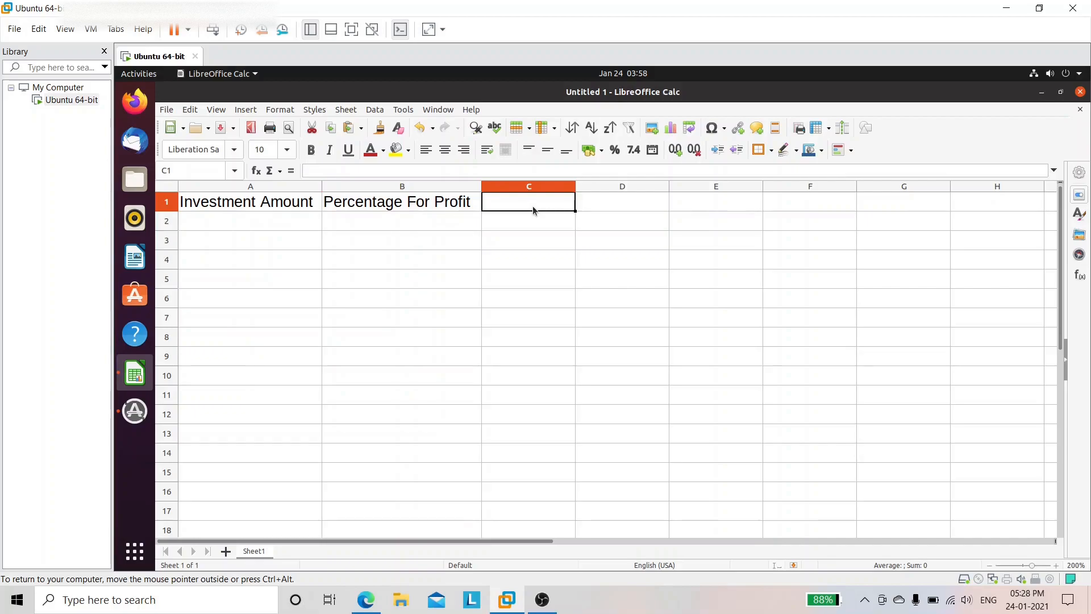
{"action": "type", "text": "N"}
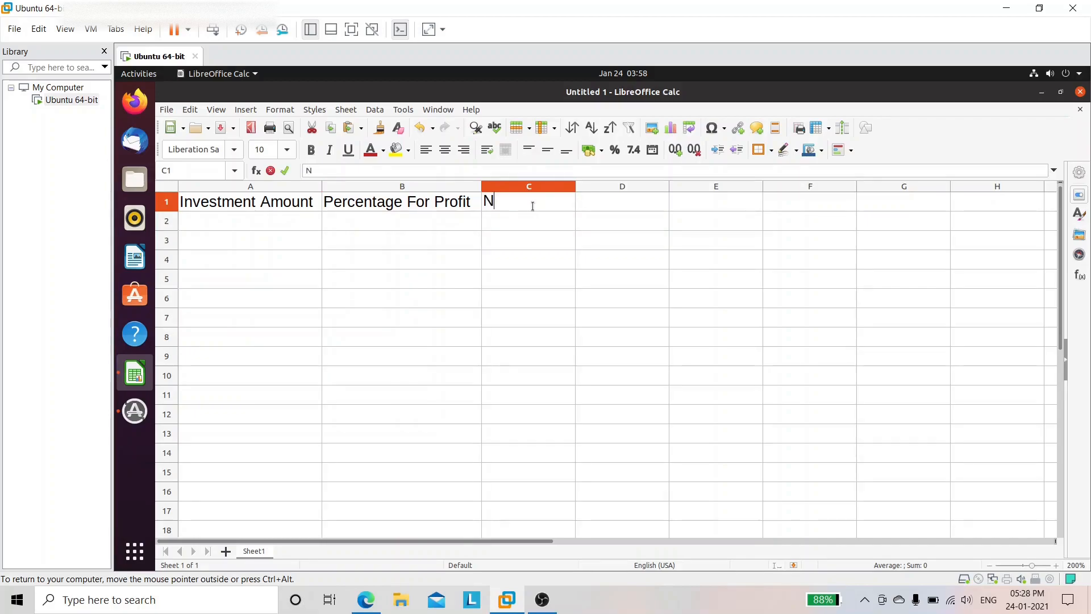
{"action": "type", "text": "o.o"}
{"action": "key", "text": "BackSpace"}
{"action": "type", "text": "Of Years"}
Step: Enter investment amounts 20000, 40000, 14000 and 12000 in A2:A5
{"action": "left_click", "coordinate": [193, 223]}
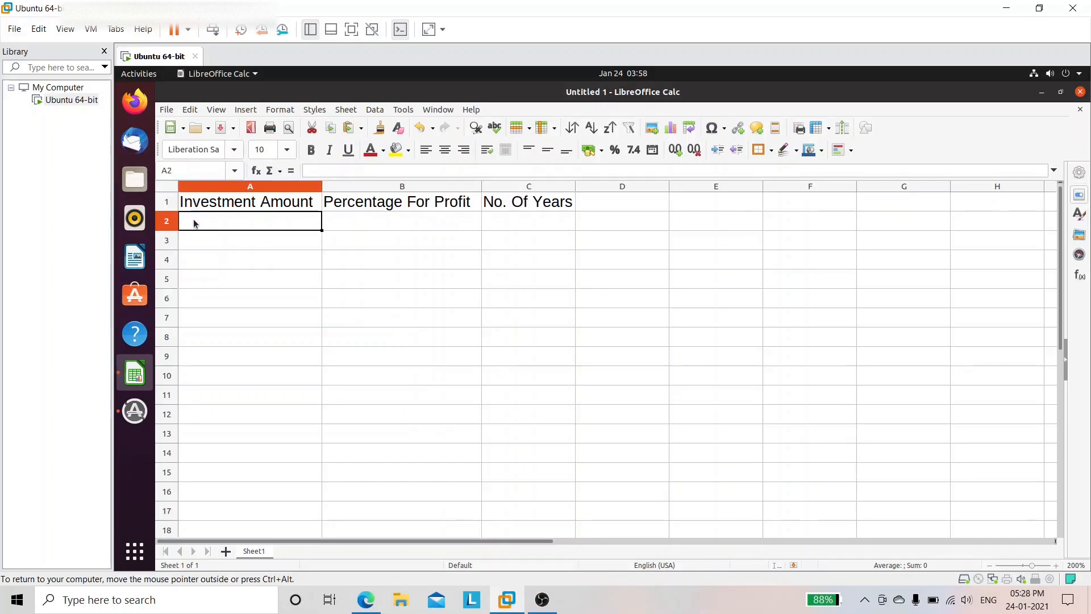
{"action": "type", "text": "20"}
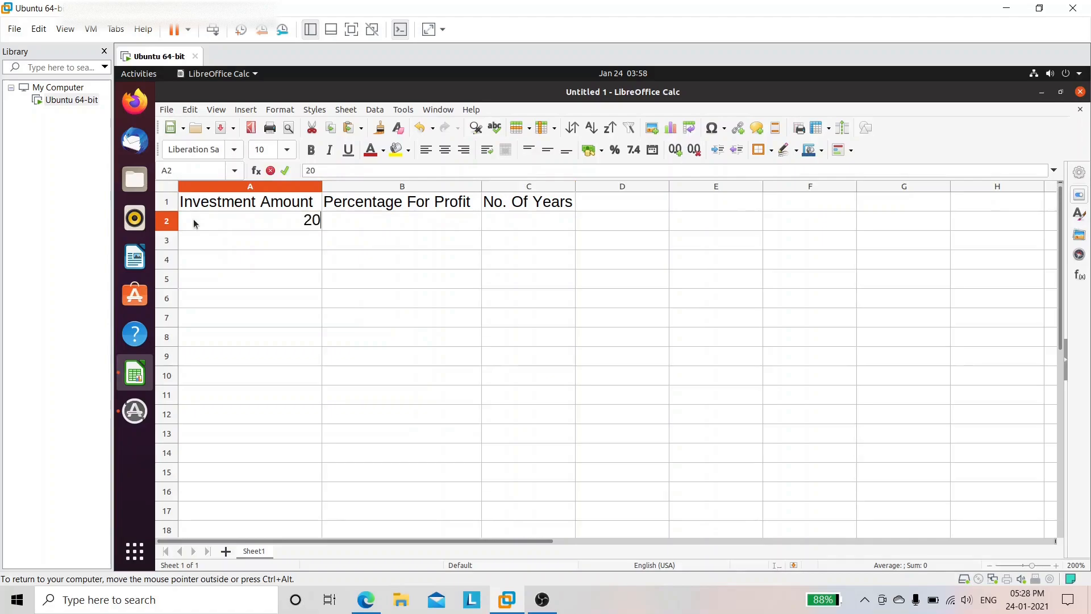
{"action": "type", "text": "000"}
{"action": "left_click", "coordinate": [241, 236]}
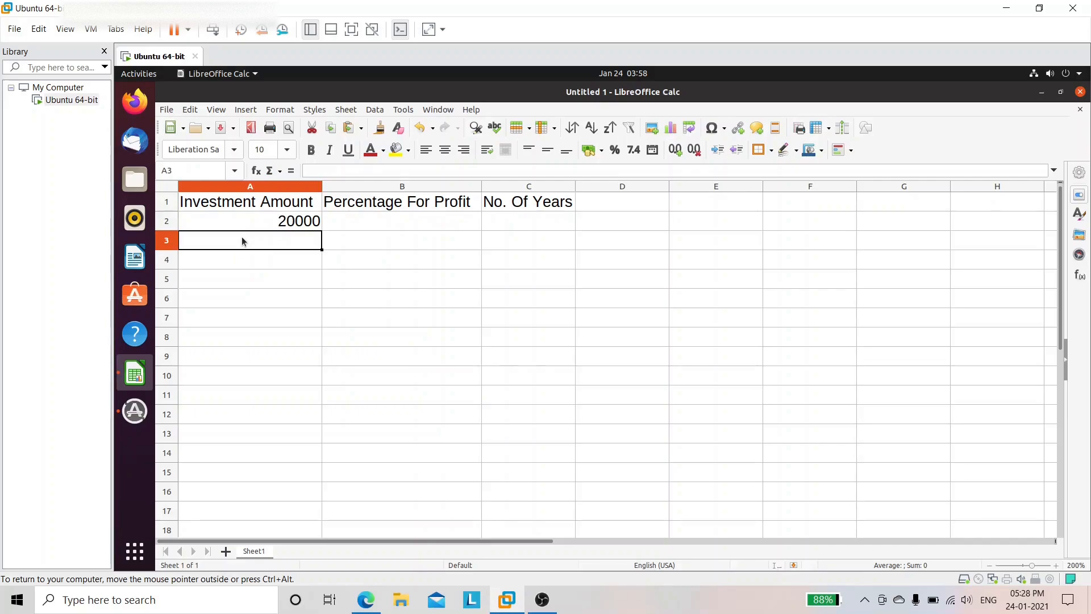
{"action": "type", "text": "40000"}
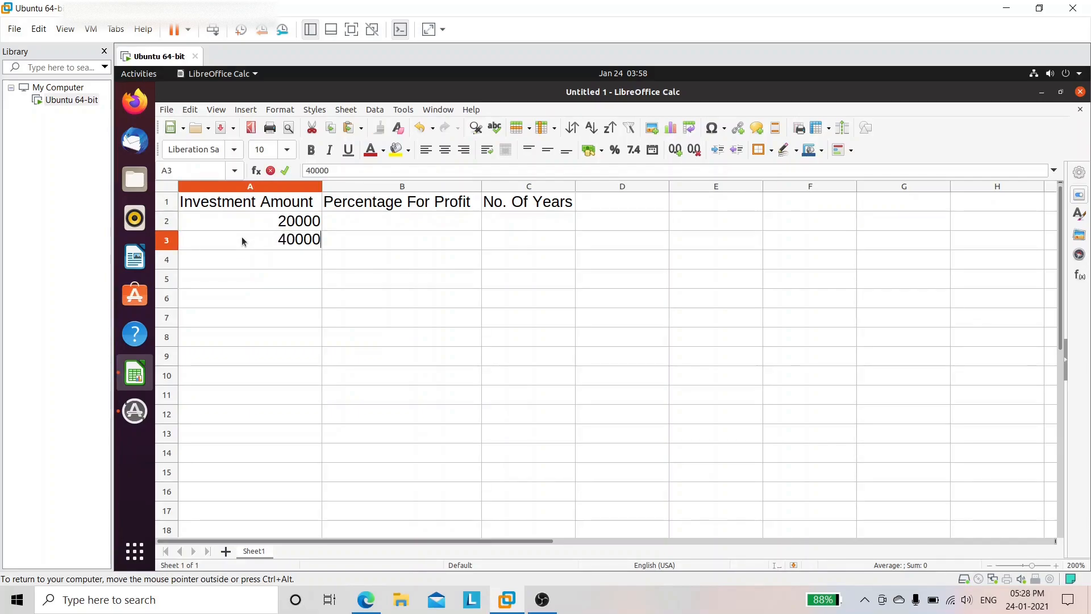
{"action": "left_click", "coordinate": [239, 261]}
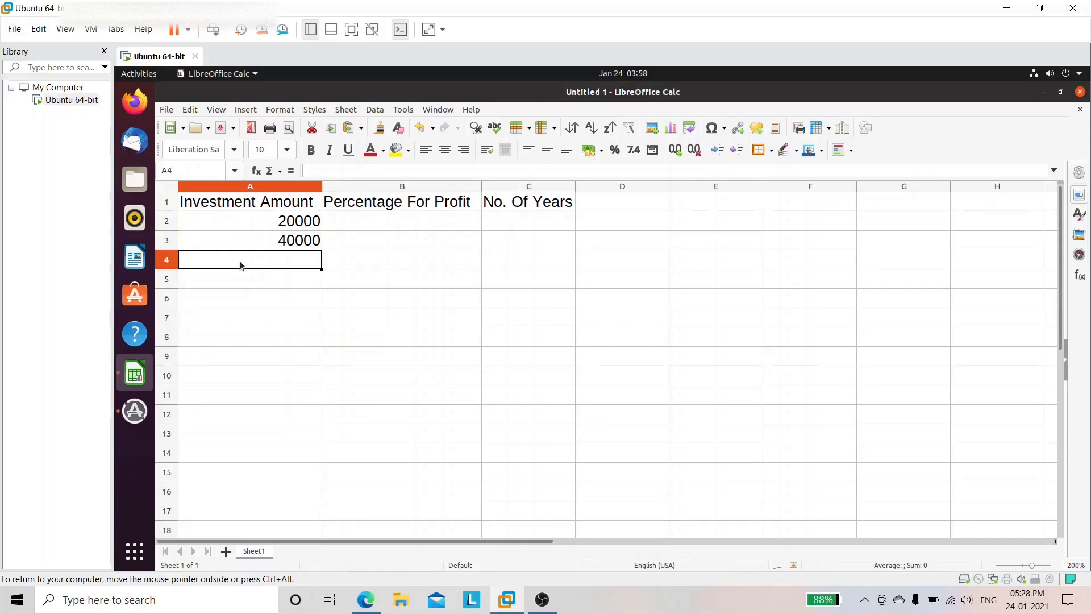
{"action": "type", "text": "14000"}
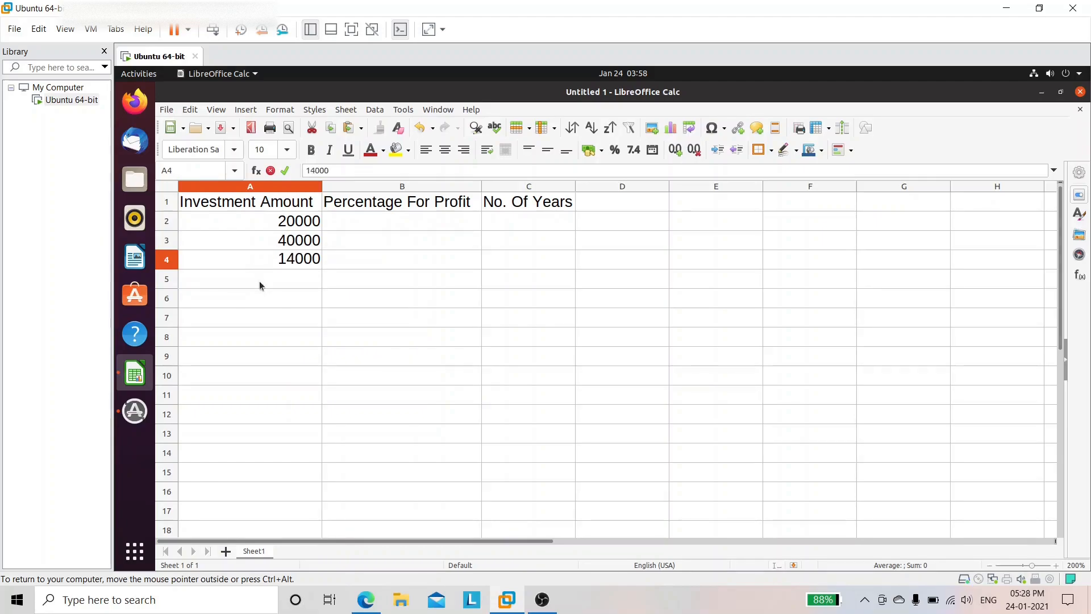
{"action": "left_click", "coordinate": [260, 280]}
{"action": "type", "text": "12000"}
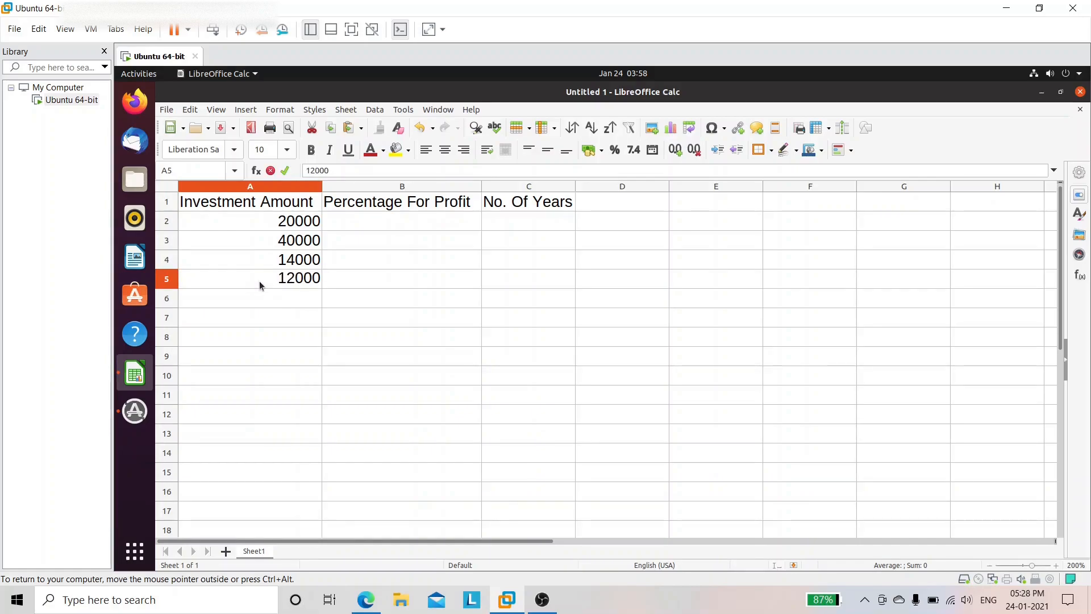
Step: Enter profit percentages 10, 20, 30 and 15 in B2:B5
{"action": "left_click", "coordinate": [364, 221]}
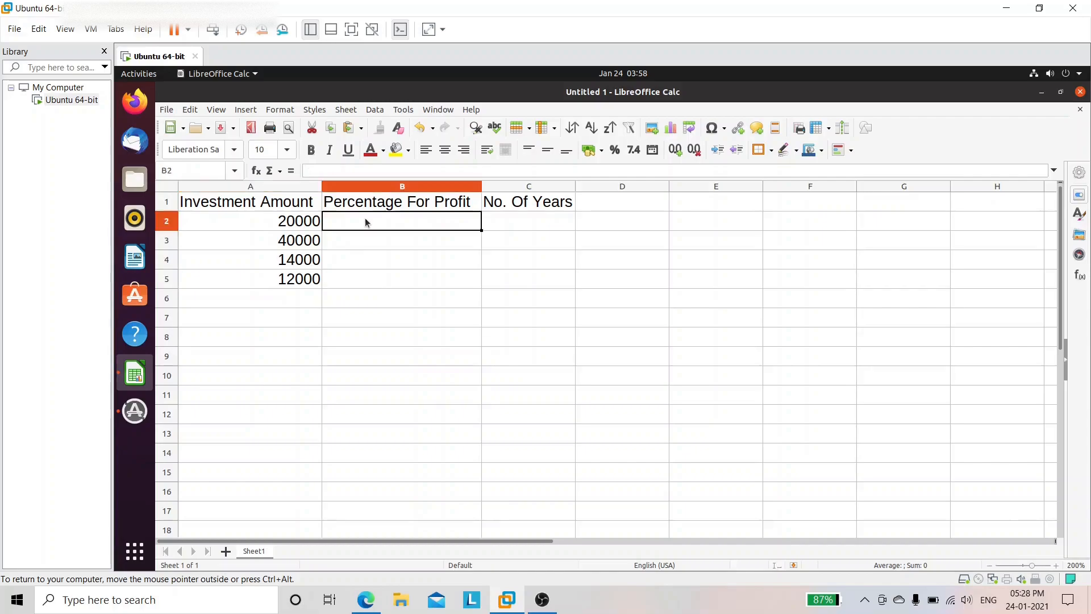
{"action": "type", "text": "10"}
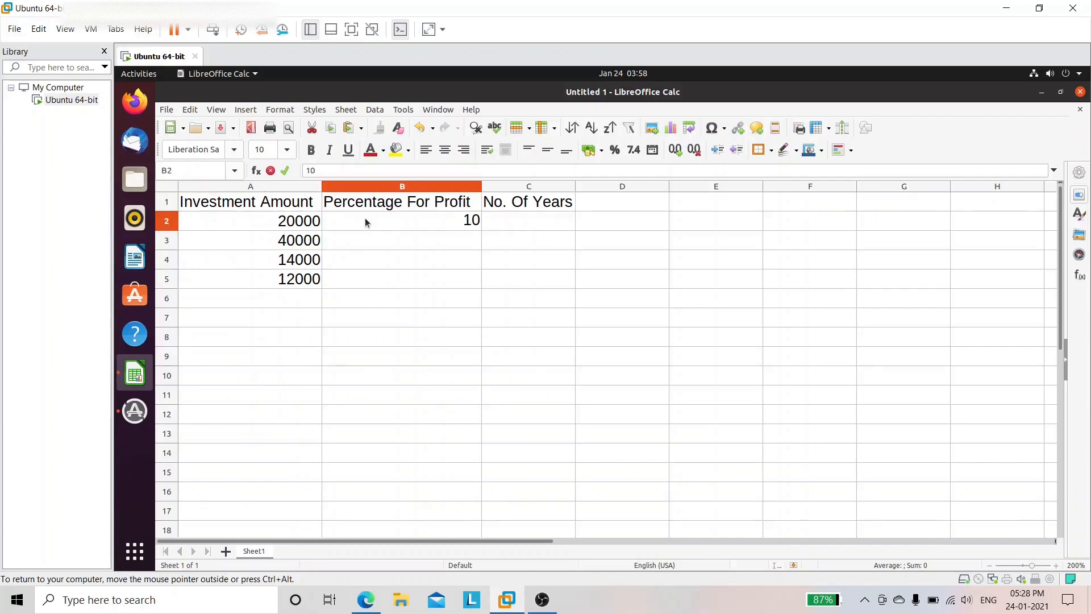
{"action": "key", "text": "Return"}
{"action": "type", "text": "20"}
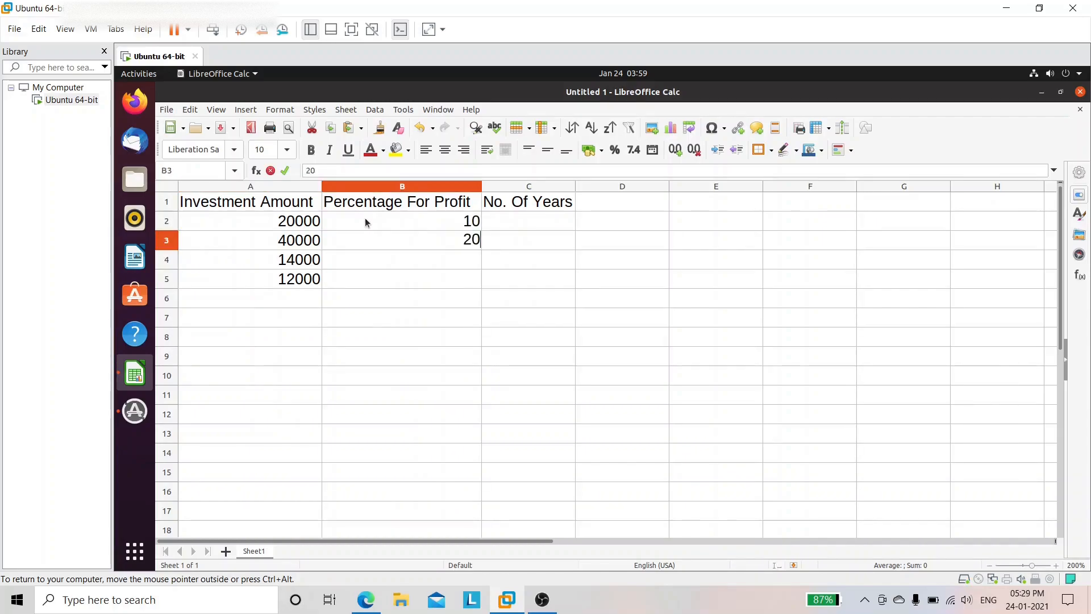
{"action": "key", "text": "Return"}
{"action": "type", "text": "30"}
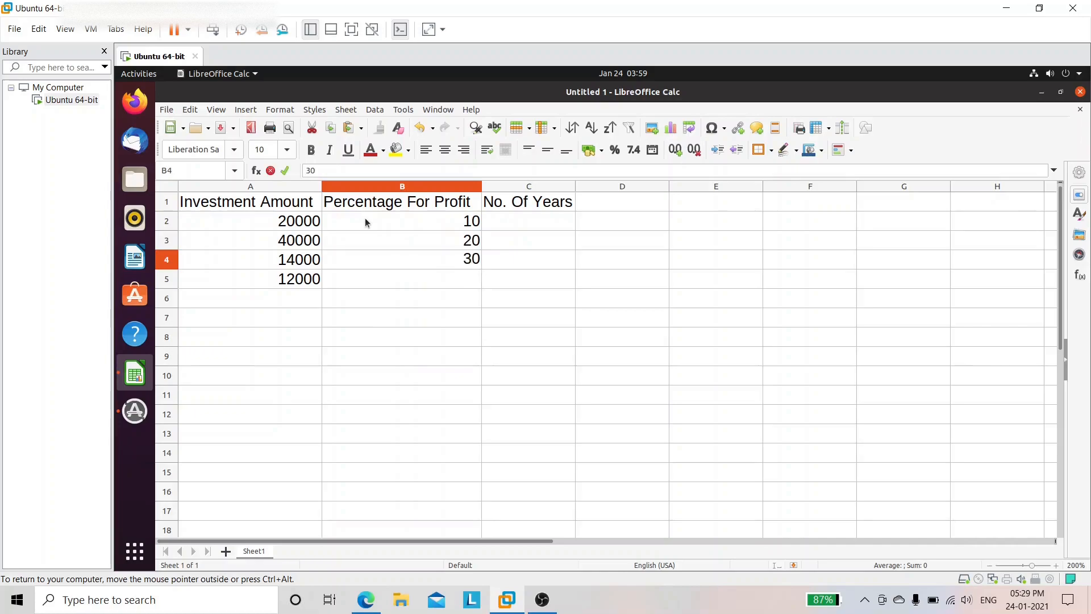
{"action": "key", "text": "Return"}
{"action": "type", "text": "5"}
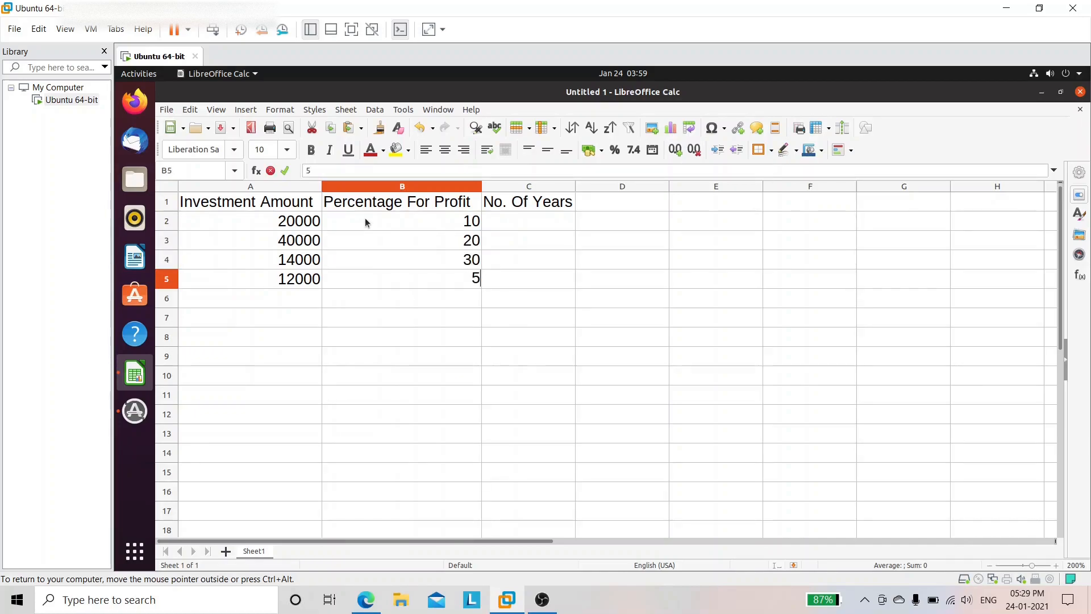
{"action": "key", "text": "BackSpace"}
{"action": "type", "text": "15"}
{"action": "key", "text": "Tab"}
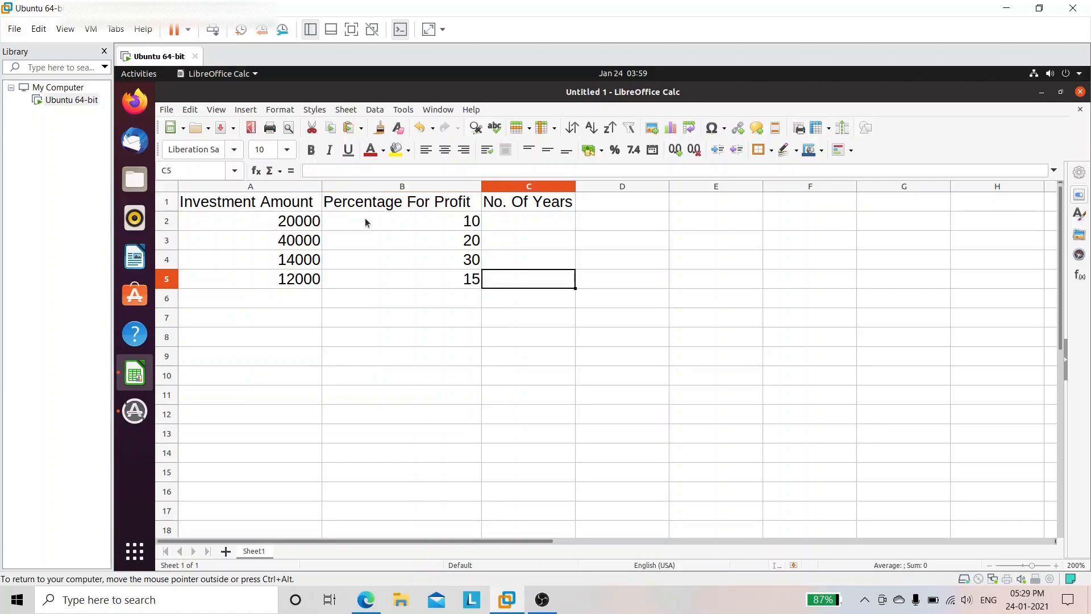
Step: Enter years 6, 5, 4 and 5 in C2:C5
{"action": "key", "text": "Up"}
{"action": "key", "text": "Up"}
{"action": "key", "text": "Up"}
{"action": "key", "text": "Up"}
{"action": "key", "text": "Down"}
{"action": "type", "text": "6"}
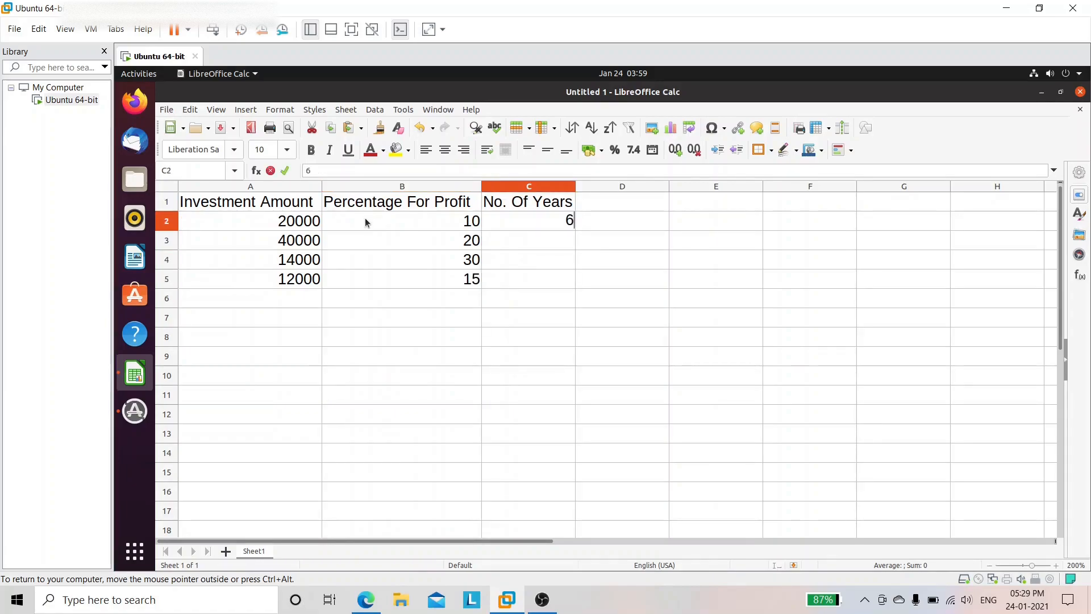
{"action": "key", "text": "Return"}
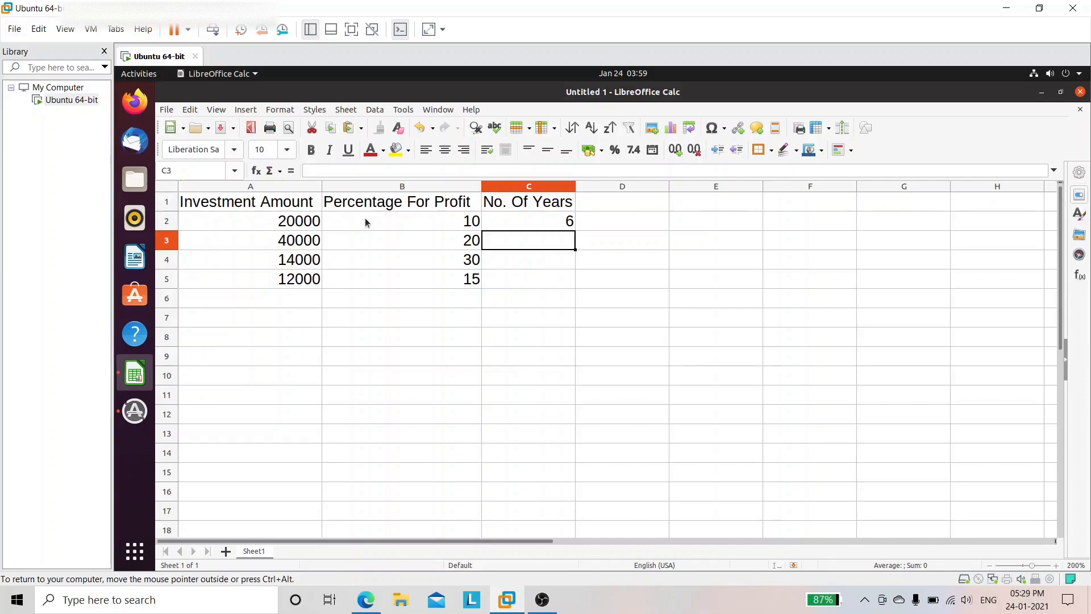
{"action": "type", "text": "6"}
{"action": "type", "text": "5"}
{"action": "key", "text": "BackSpace"}
{"action": "key", "text": "BackSpace"}
{"action": "type", "text": "5"}
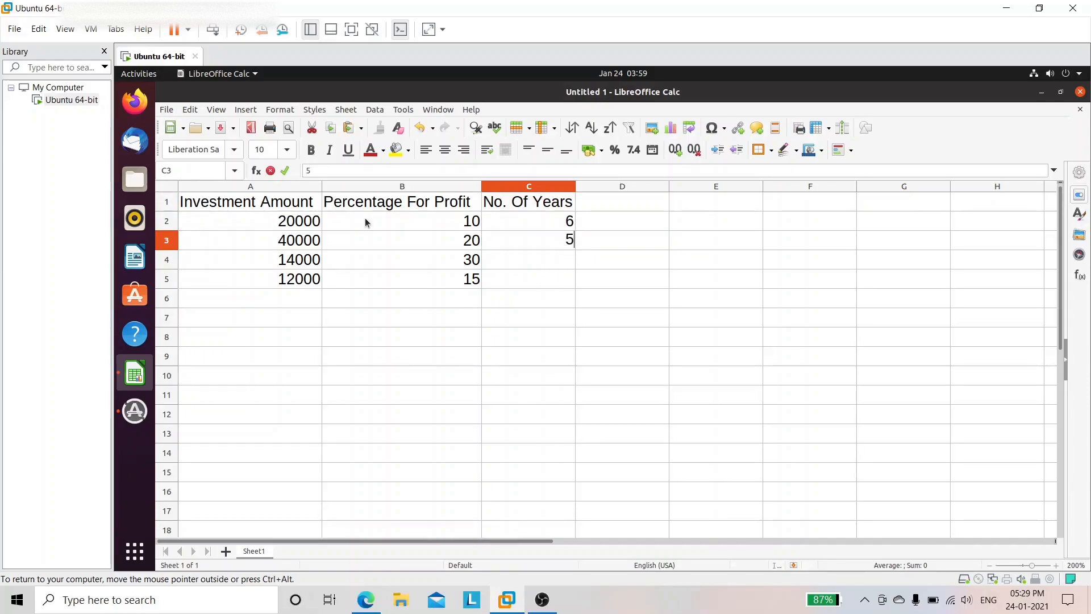
{"action": "key", "text": "Return"}
{"action": "type", "text": "4"}
{"action": "key", "text": "Return"}
{"action": "type", "text": "5"}
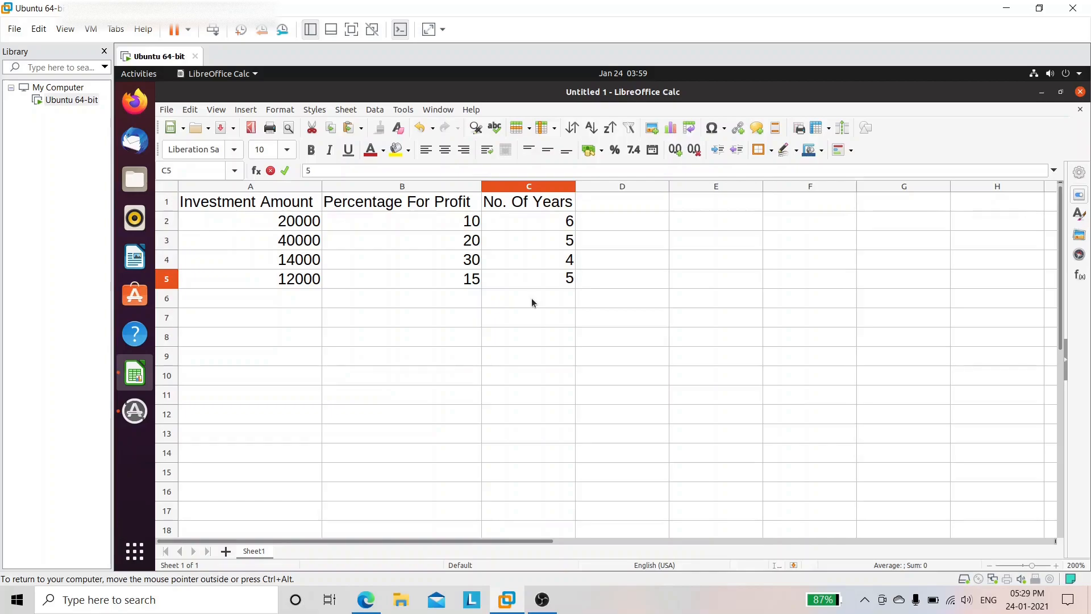
Step: Add the heading 'Profitable scheme' in D1 and widen column D to fit it
{"action": "left_click", "coordinate": [608, 208]}
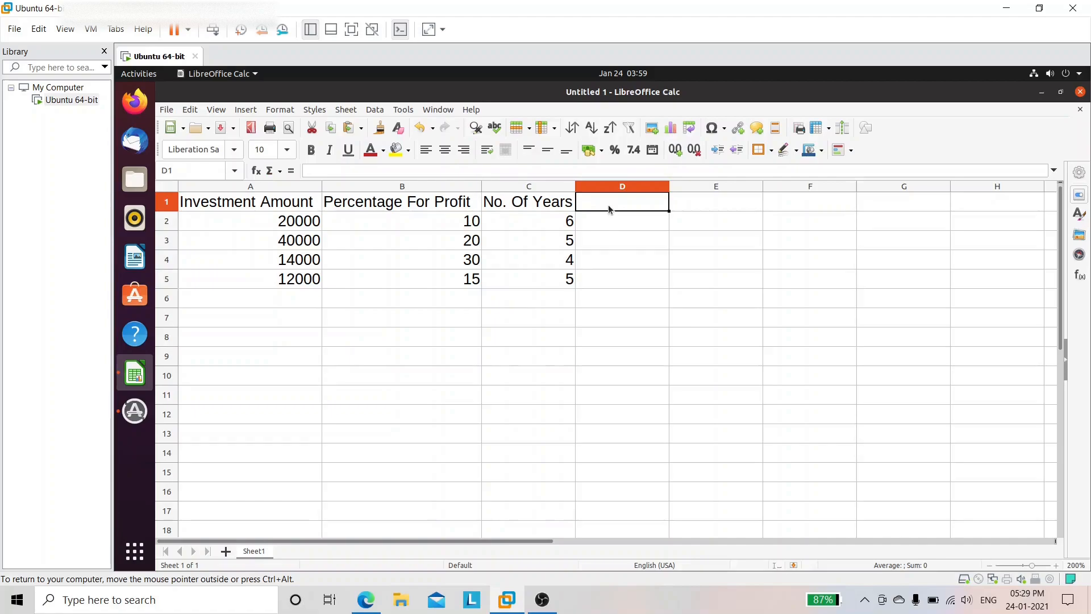
{"action": "type", "text": "Pr"}
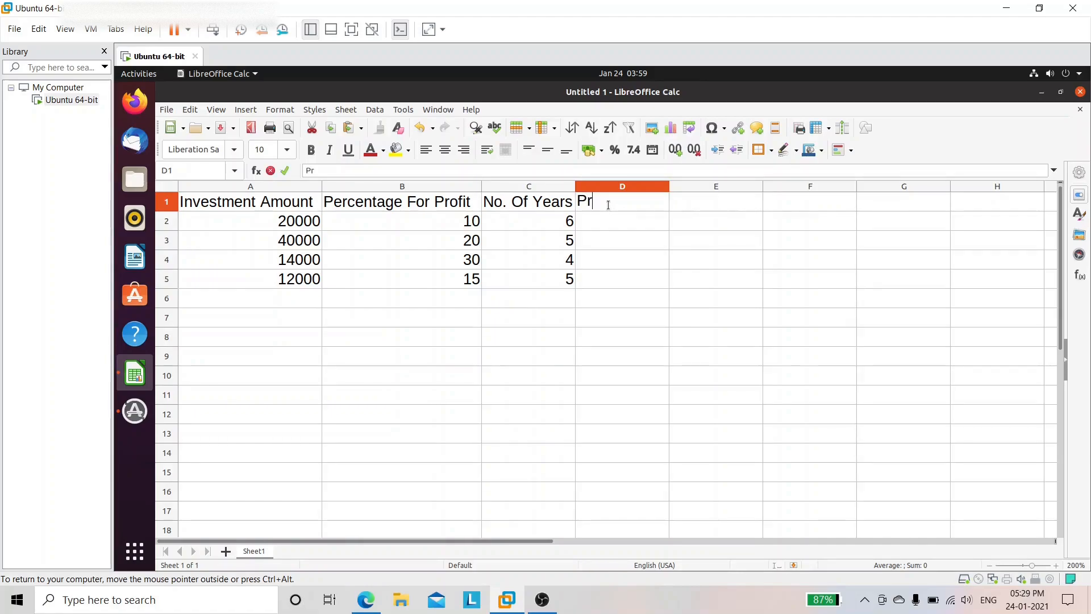
{"action": "type", "text": "ofitable sche"}
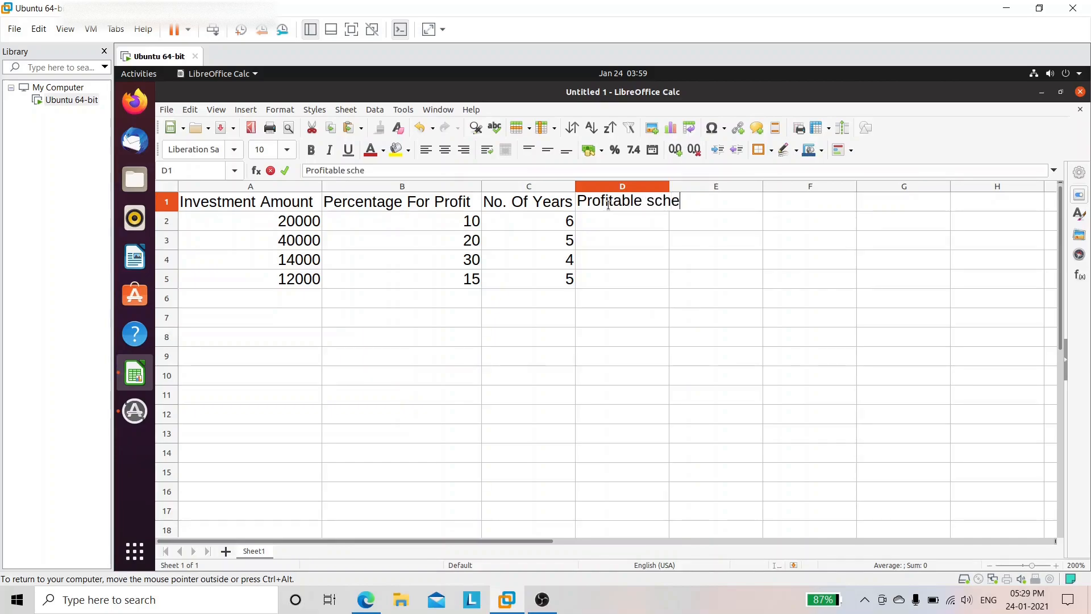
{"action": "type", "text": "me"}
{"action": "left_click", "coordinate": [670, 187]}
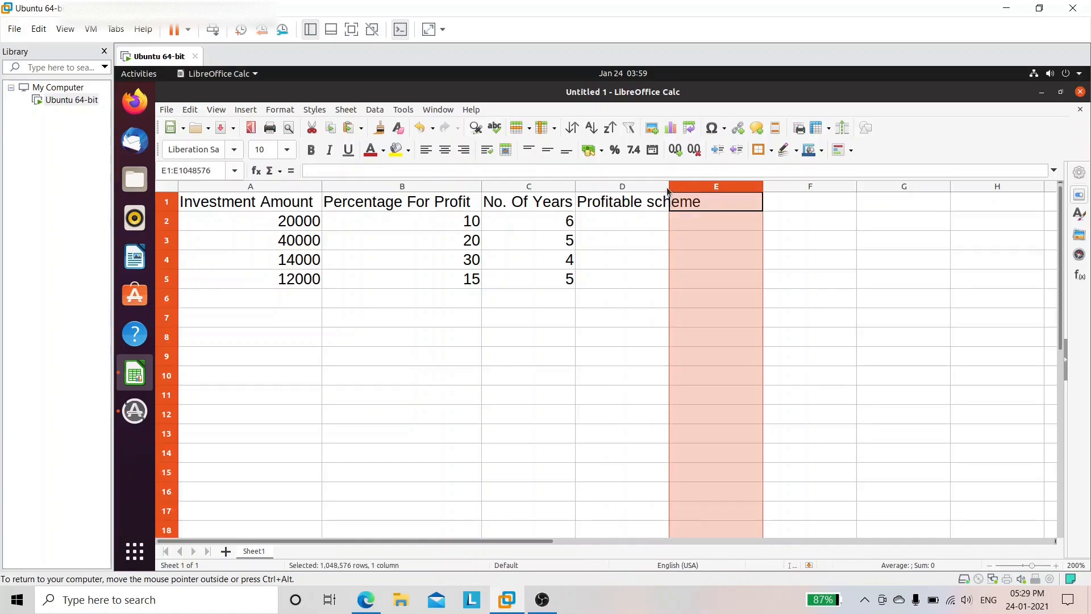
{"action": "left_click", "coordinate": [668, 189]}
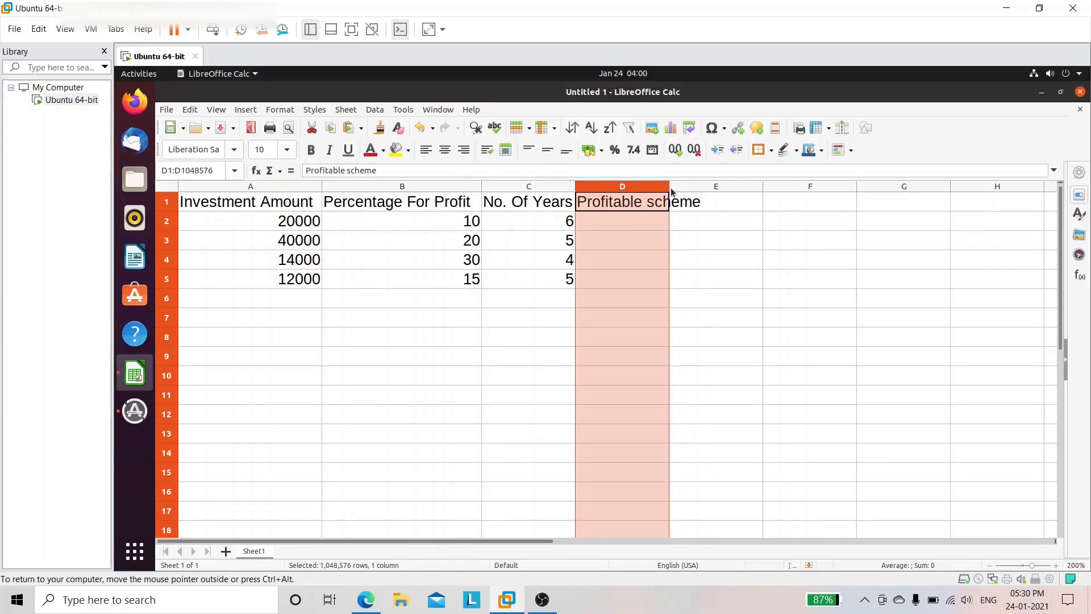
{"action": "left_click_drag", "start_coordinate": [669, 188], "coordinate": [708, 185]}
{"action": "left_click", "coordinate": [755, 239]}
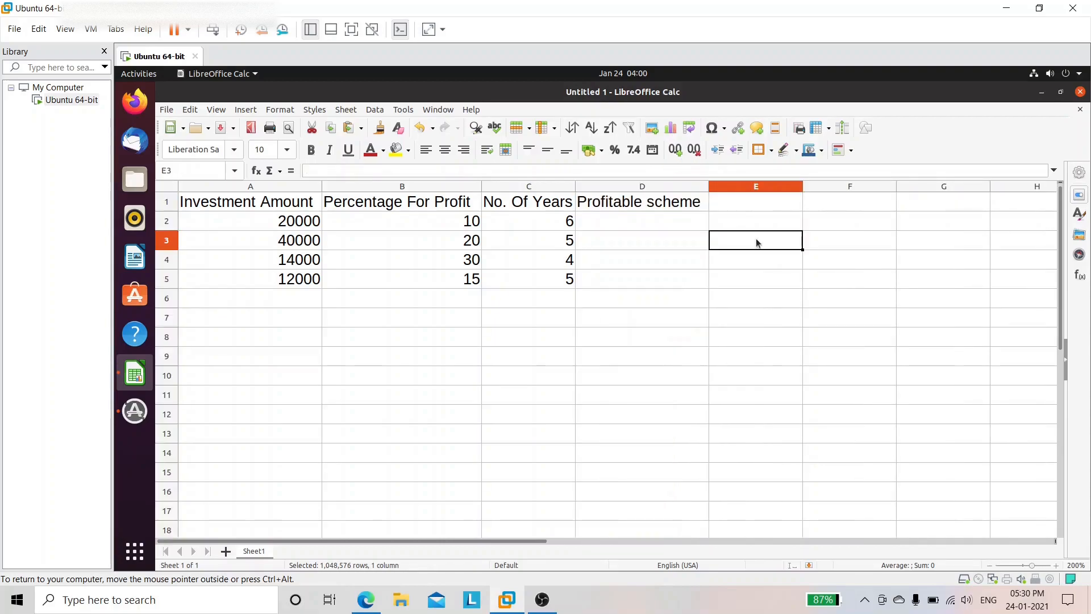
Step: Start editing cell D2, then switch to the exercise PDF in Edge
{"action": "left_click", "coordinate": [683, 220]}
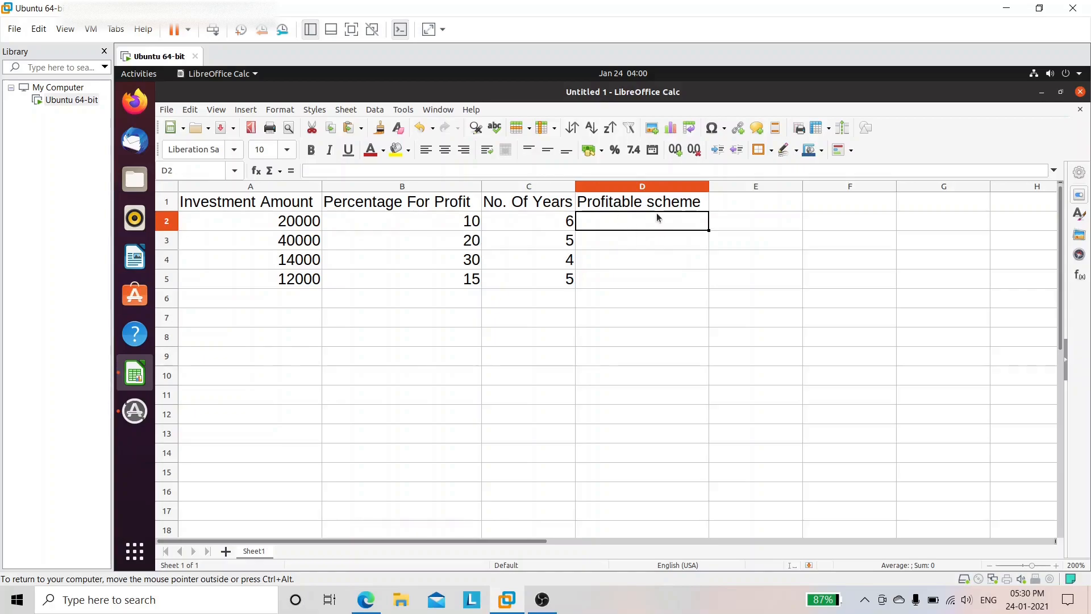
{"action": "double_click", "coordinate": [579, 220]}
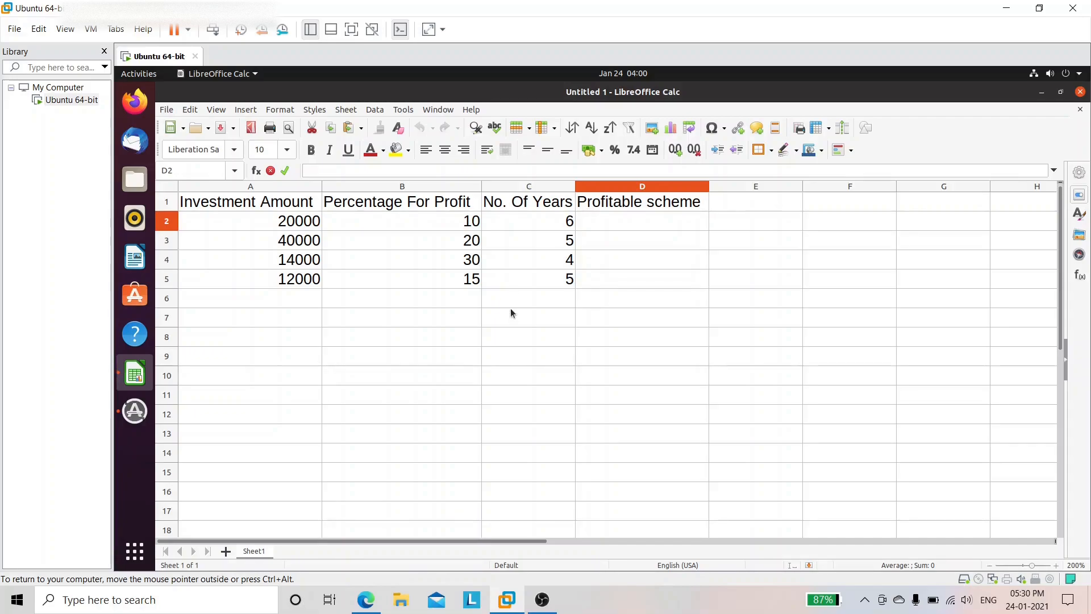
{"action": "left_click", "coordinate": [354, 607]}
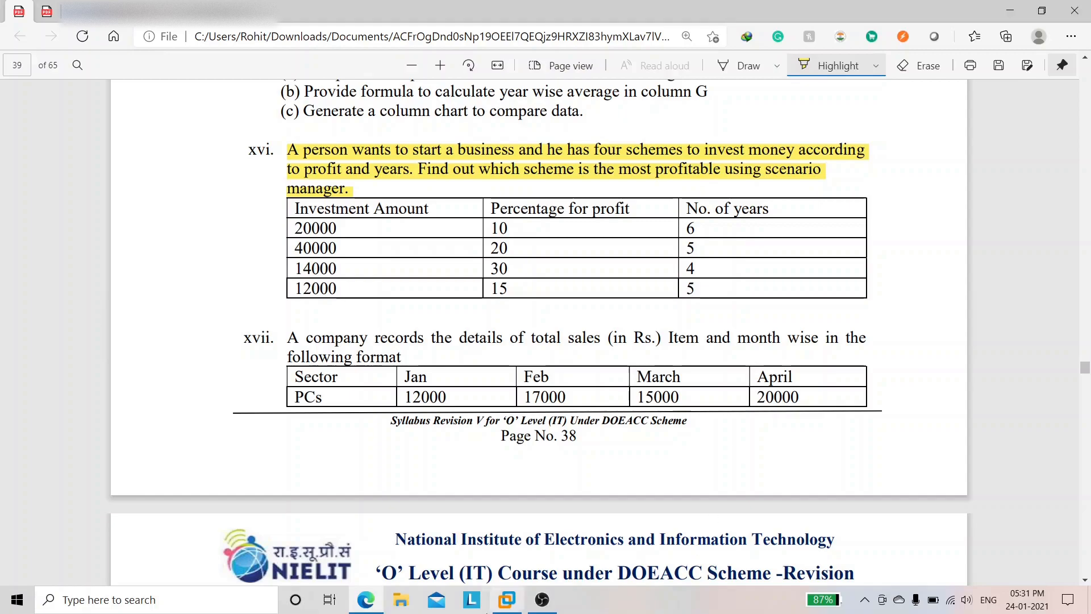
Step: Return to the LibreOffice Calc sheet in the Ubuntu VM
{"action": "left_click", "coordinate": [506, 600]}
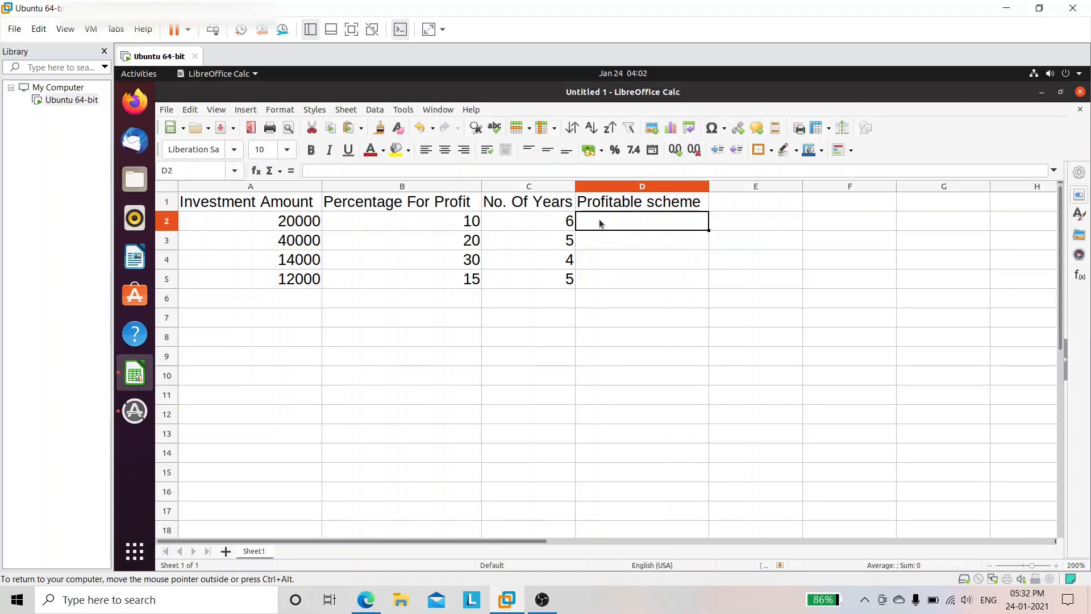
Step: Enter the profit formula =A2*B2%*C2 in cell D2
{"action": "type", "text": "="}
{"action": "left_click", "coordinate": [290, 218]}
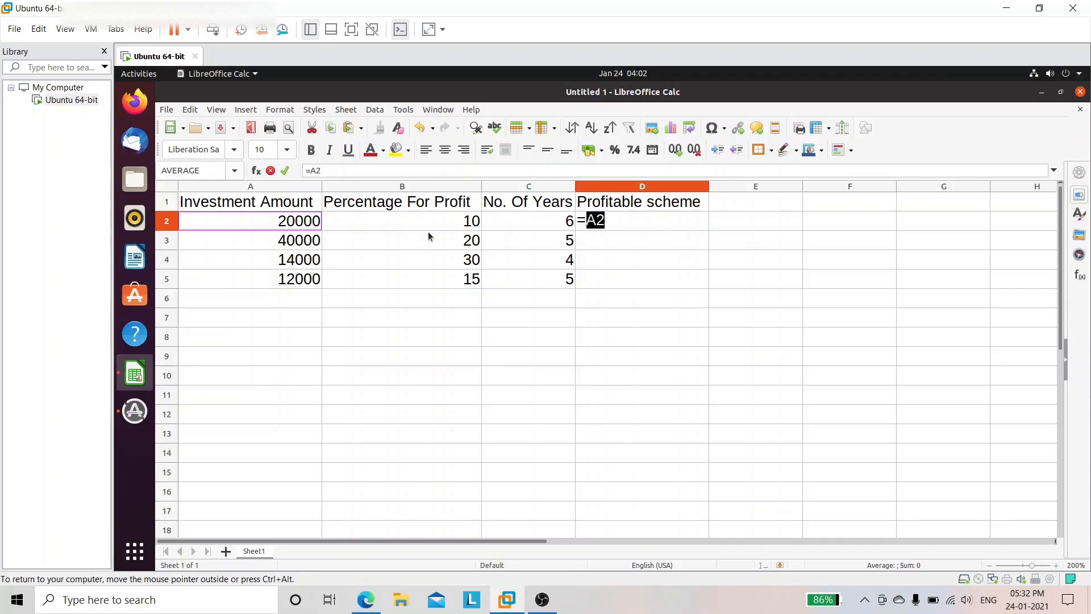
{"action": "type", "text": "*"}
{"action": "left_click", "coordinate": [424, 226]}
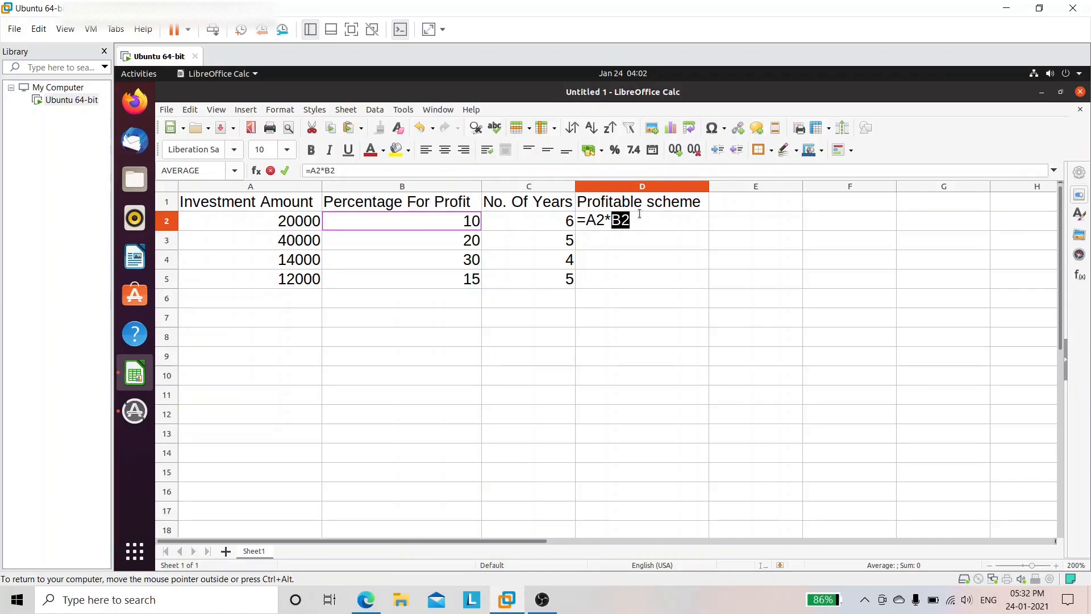
{"action": "type", "text": "%*"}
{"action": "left_click", "coordinate": [547, 220]}
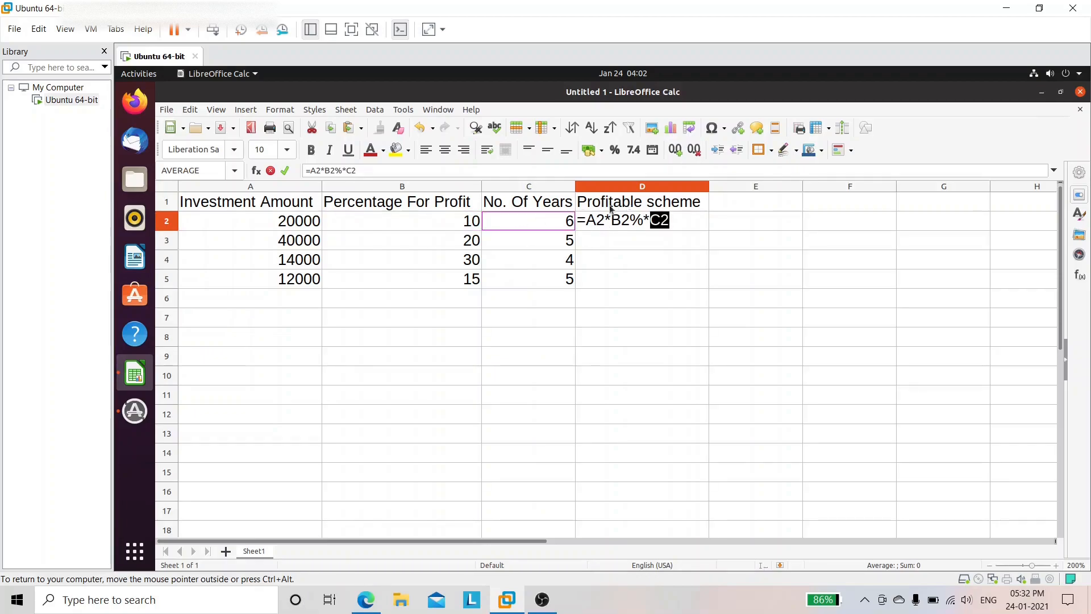
{"action": "key", "text": "Return"}
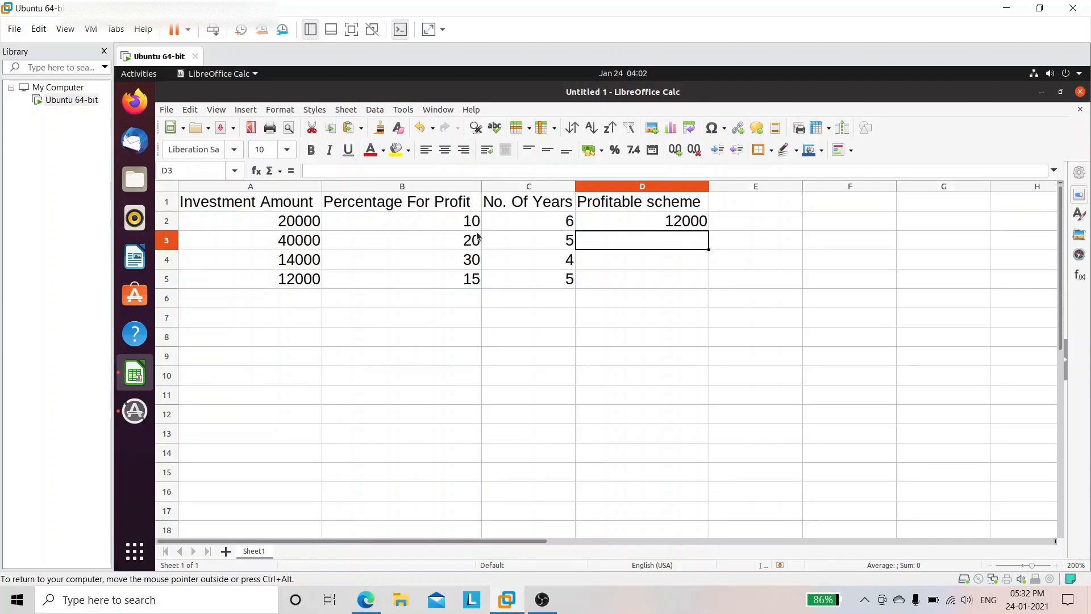
Step: Fill the formula down to D5, giving 12000, 40000, 16800 and 9000, then switch to the PDF
{"action": "left_click", "coordinate": [646, 222]}
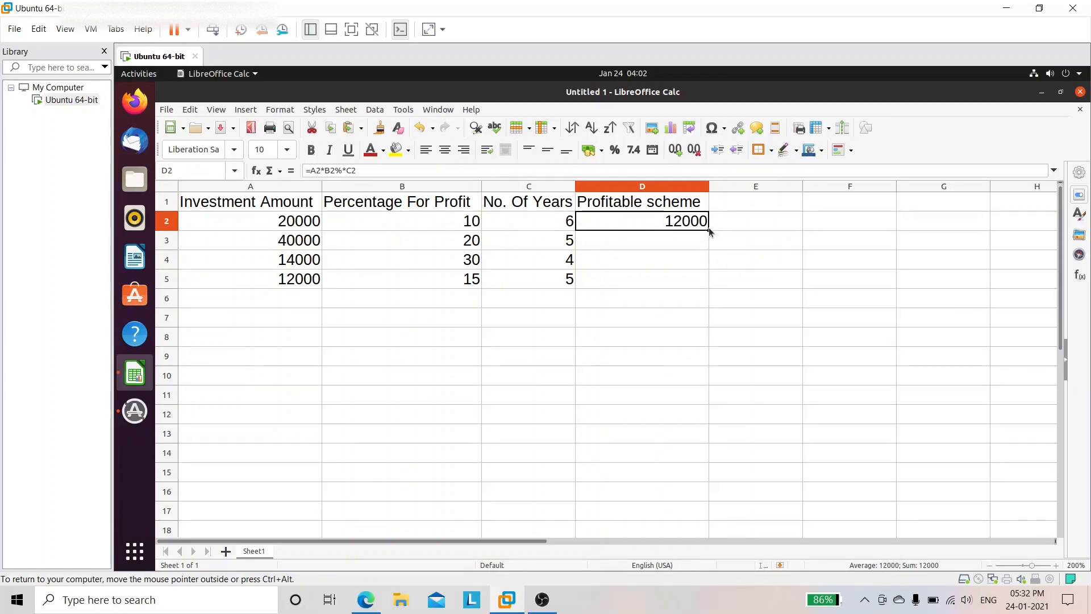
{"action": "left_click_drag", "start_coordinate": [709, 230], "coordinate": [707, 288]}
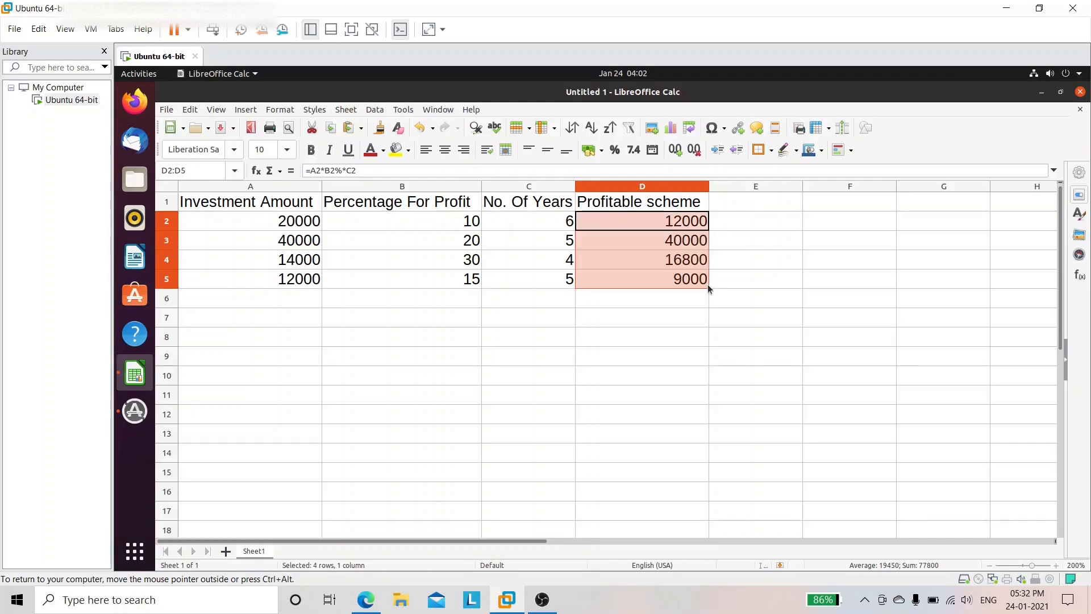
{"action": "left_click", "coordinate": [630, 297]}
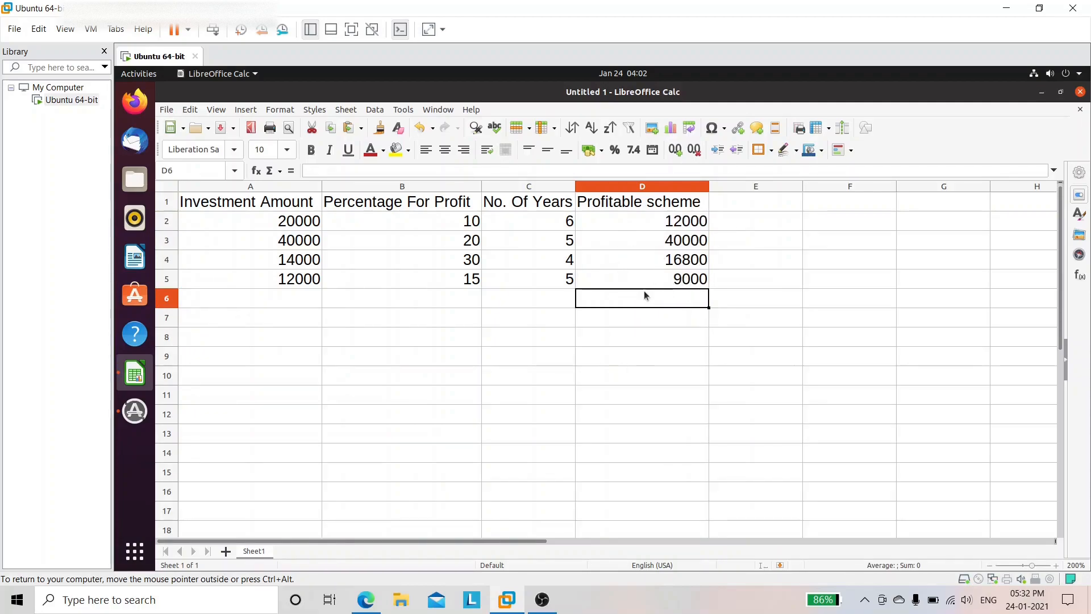
{"action": "left_click", "coordinate": [617, 240]}
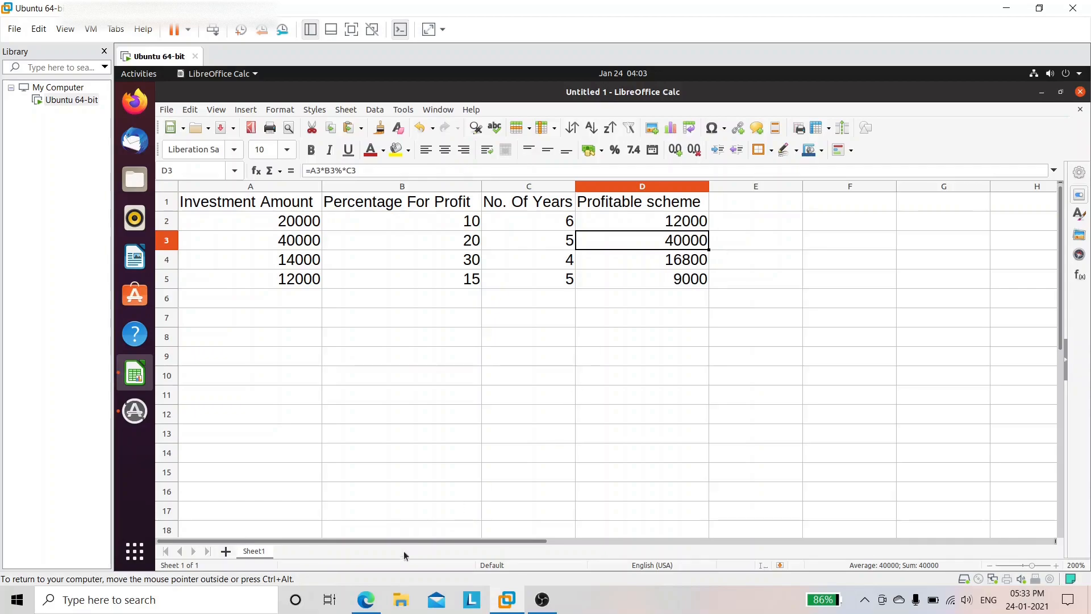
{"action": "left_click", "coordinate": [367, 599]}
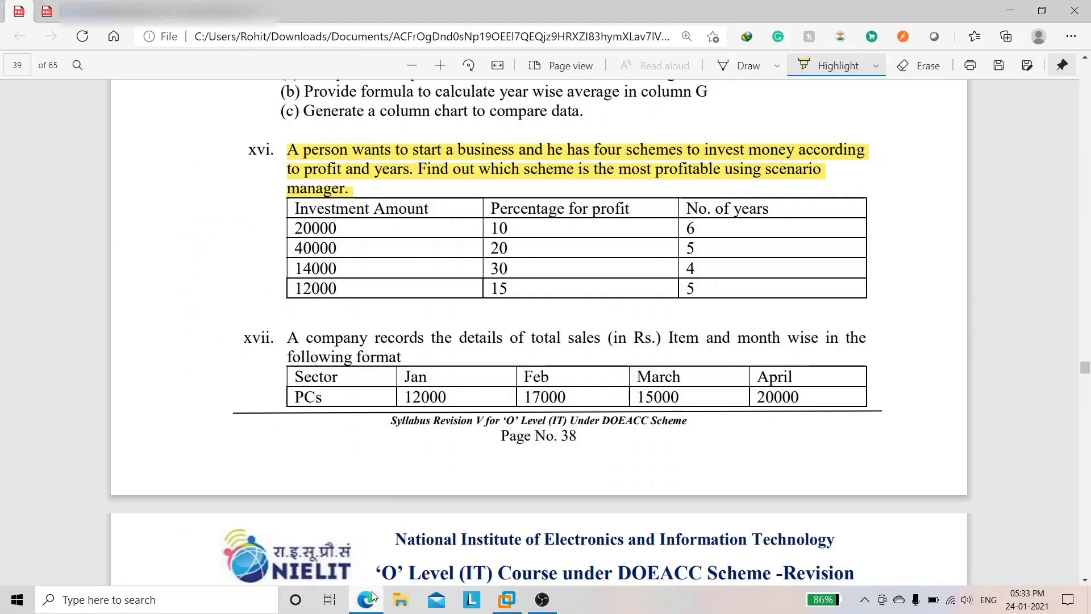
Step: Highlight question xvii's opening sentence in yellow, then return to the Ubuntu VM
{"action": "scroll", "coordinate": [669, 136], "scroll_direction": "down", "scroll_amount": 3}
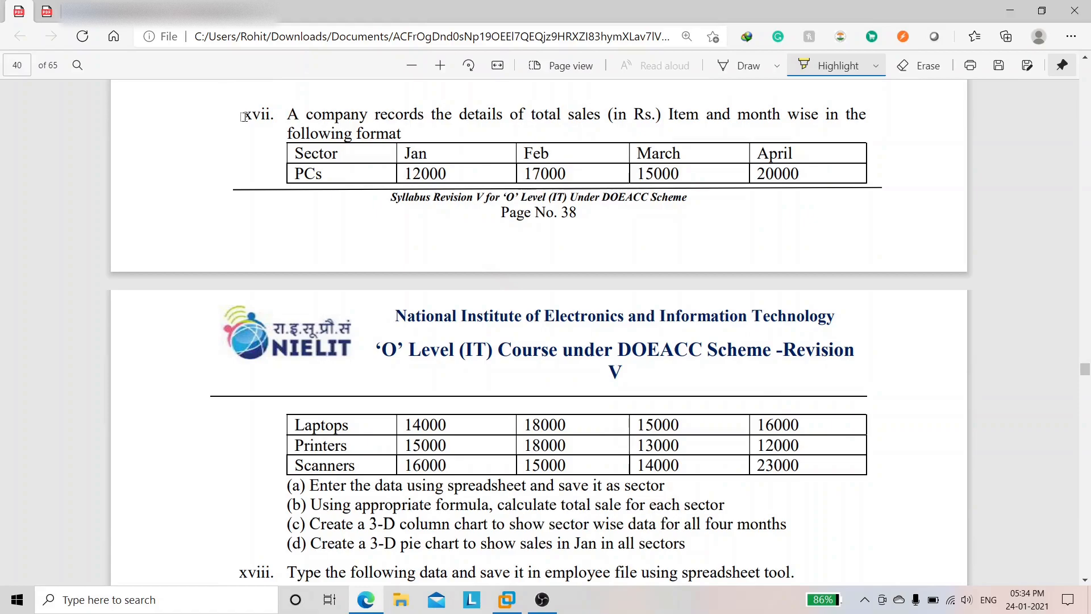
{"action": "left_click_drag", "start_coordinate": [283, 116], "coordinate": [411, 132]}
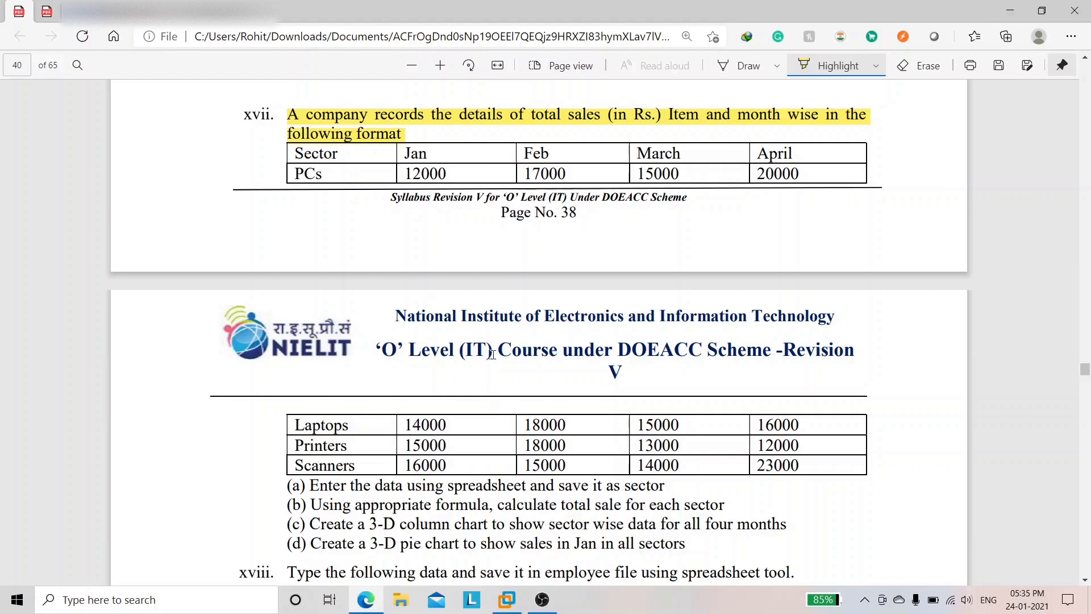
{"action": "left_click", "coordinate": [508, 600]}
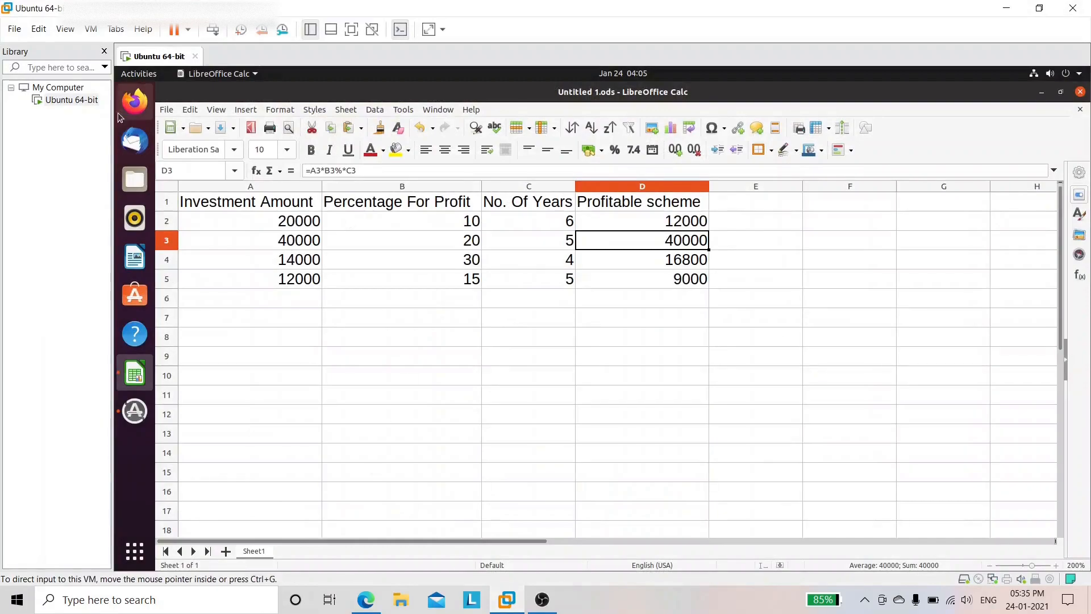
Step: Create a new spreadsheet via File > New > Spreadsheet and zoom it to 220%
{"action": "left_click", "coordinate": [168, 110]}
{"action": "mouse_move", "coordinate": [183, 129]}
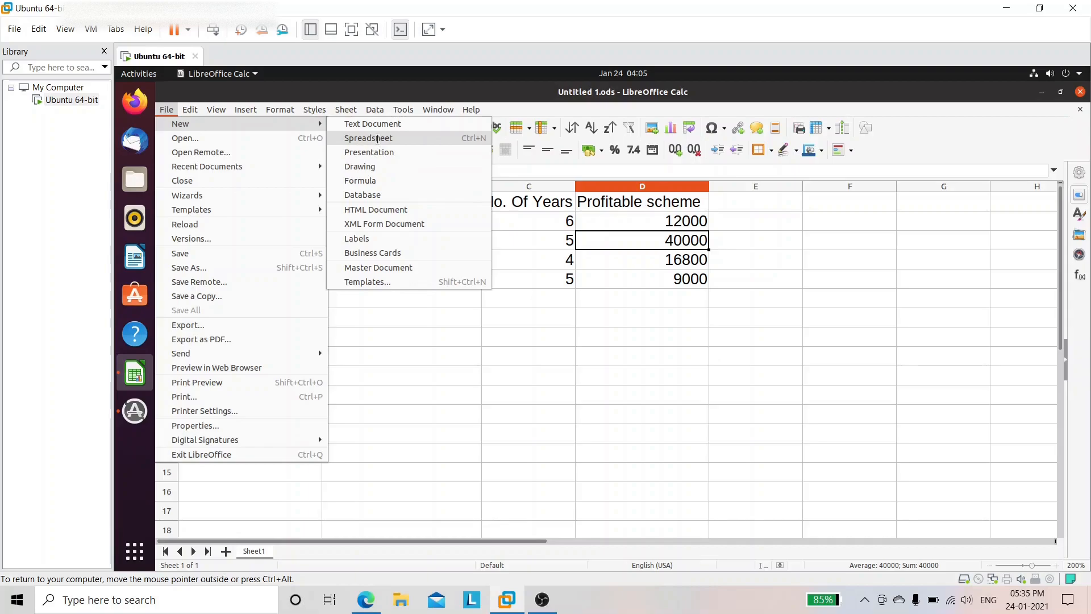
{"action": "left_click", "coordinate": [377, 139]}
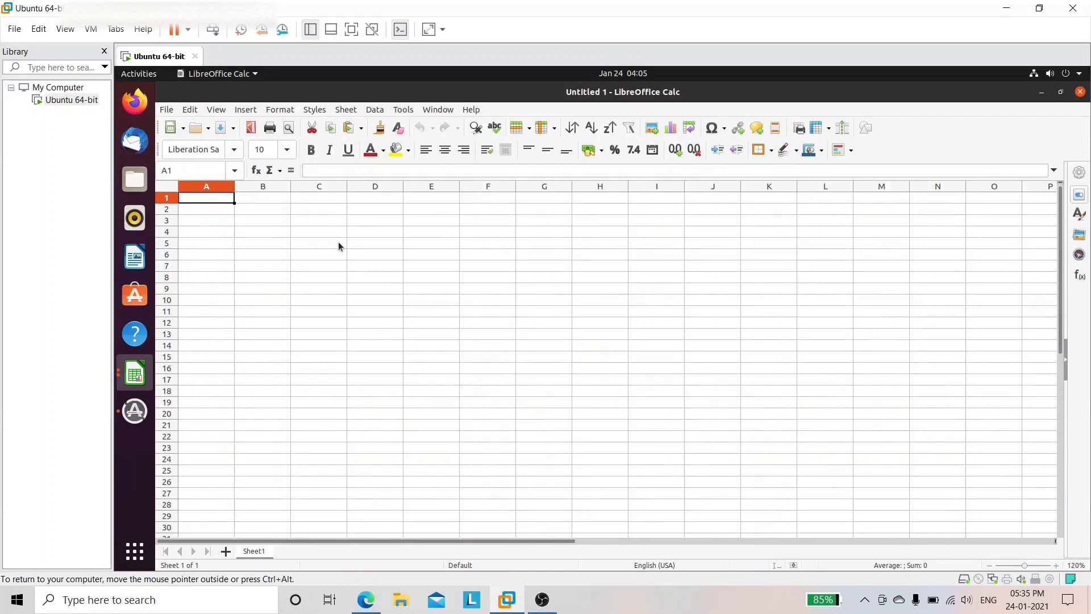
{"action": "scroll", "coordinate": [339, 241], "scroll_direction": "up", "scroll_amount": 5, "text": "ctrl"}
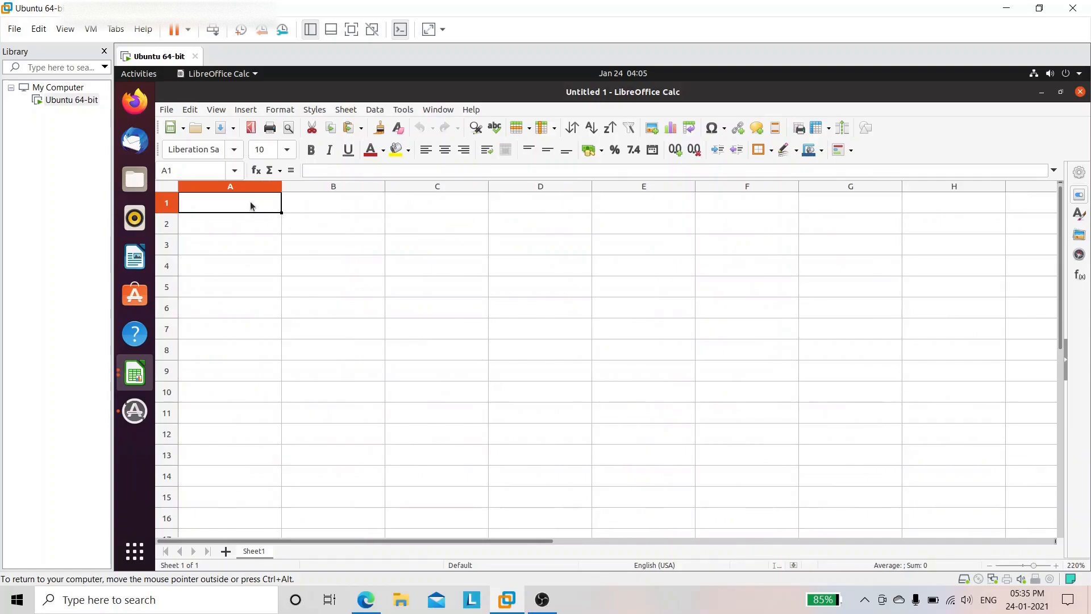
Step: Type Sector, Jan, Feb, March and April into cells A1 to E1
{"action": "type", "text": "Secto"}
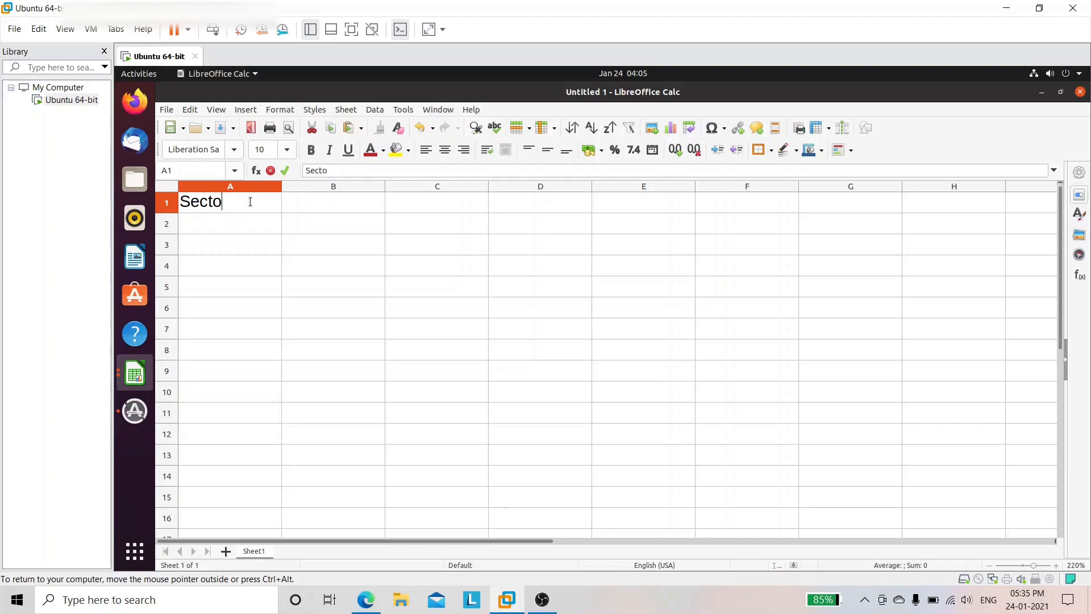
{"action": "type", "text": "rr"}
{"action": "key", "text": "BackSpace"}
{"action": "left_click", "coordinate": [336, 198]}
{"action": "type", "text": "Jan"}
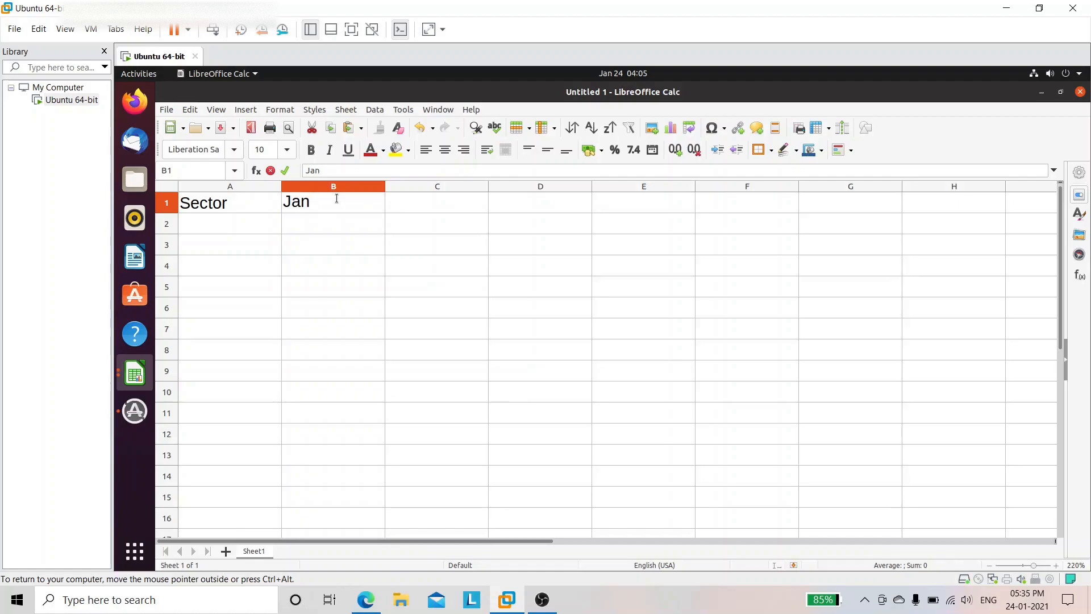
{"action": "key", "text": "Tab"}
{"action": "type", "text": "Fe"}
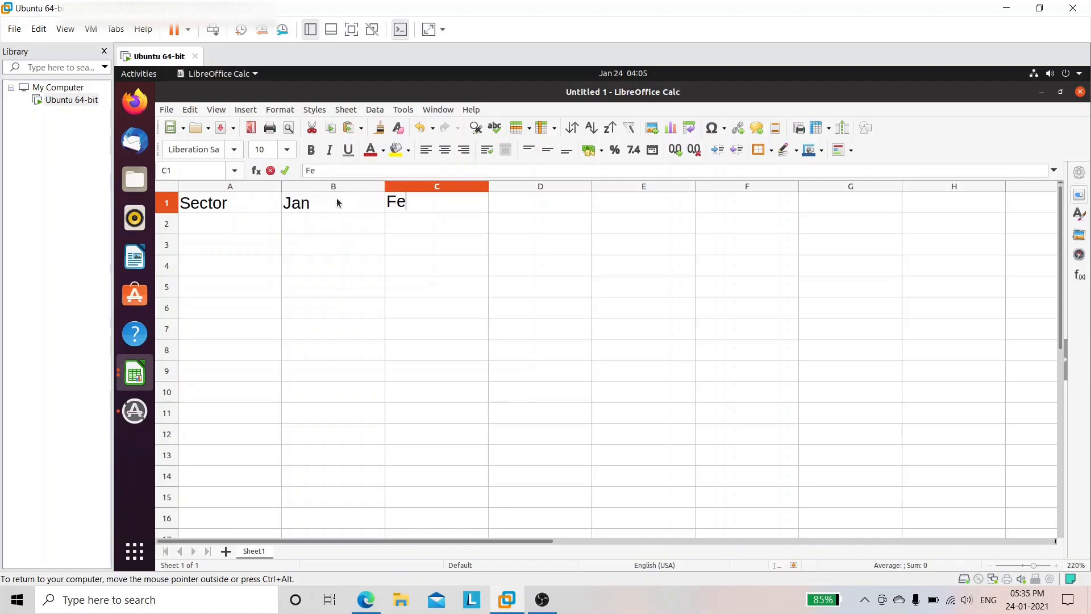
{"action": "type", "text": "b"}
{"action": "key", "text": "Tab"}
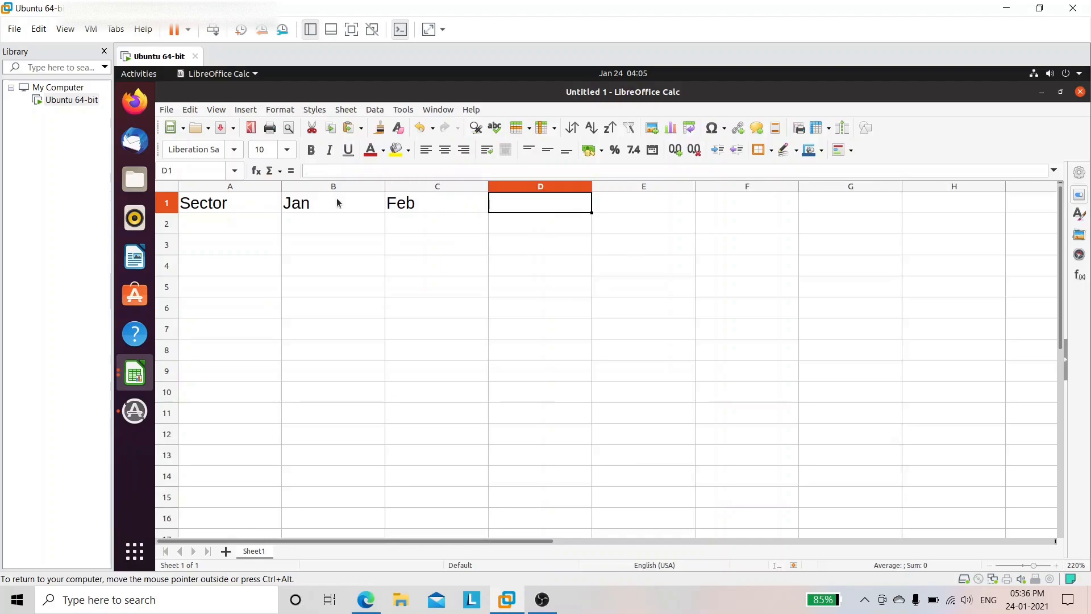
{"action": "type", "text": "M"}
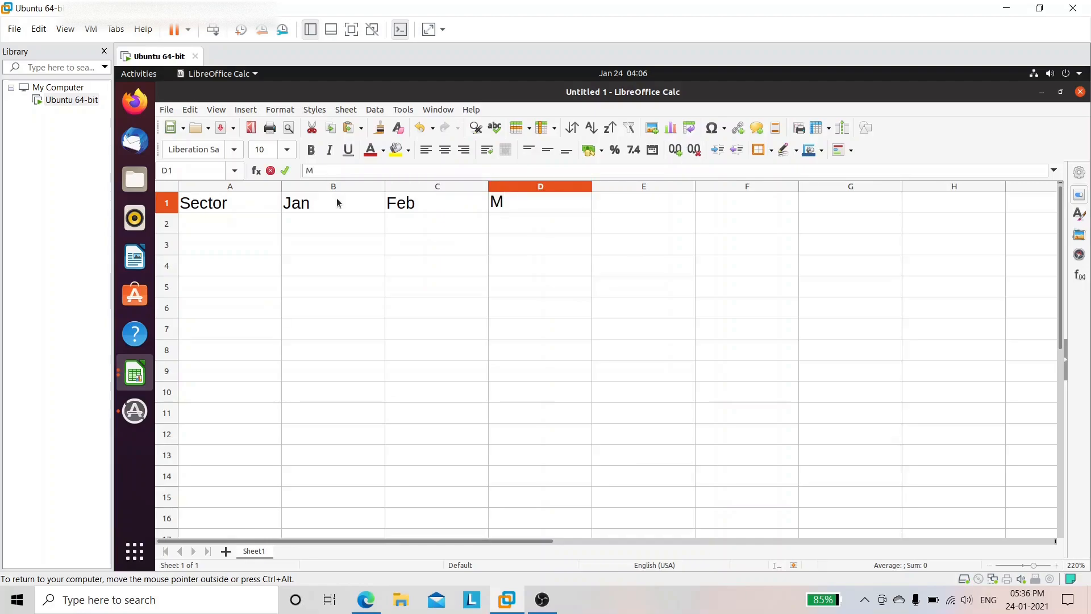
{"action": "type", "text": "arch"}
{"action": "key", "text": "Tab"}
{"action": "type", "text": "April"}
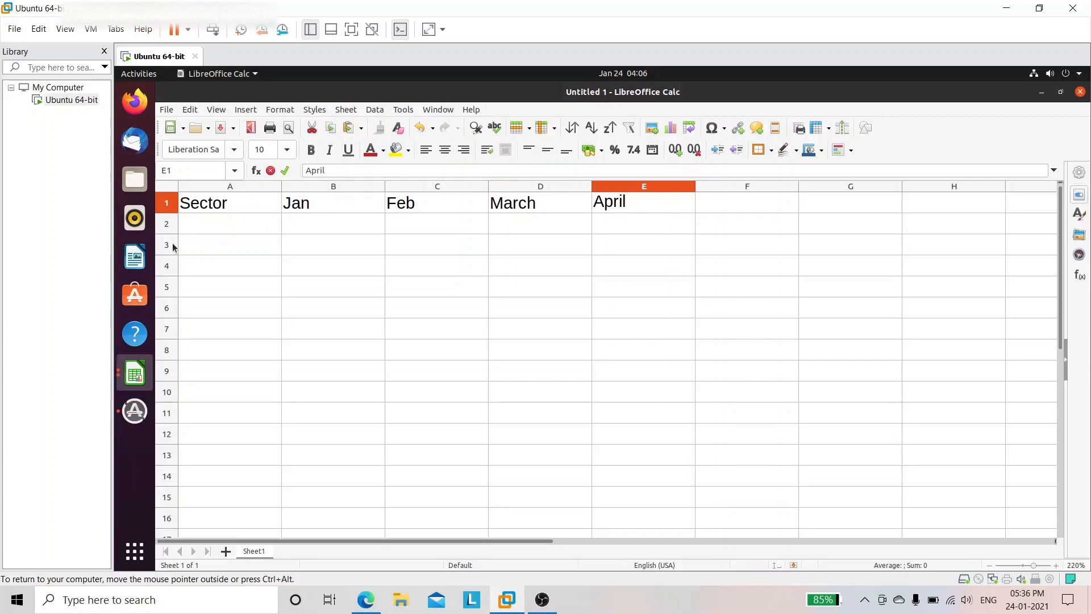
{"action": "left_click", "coordinate": [227, 222]}
Step: Enter the first sector name in A2, checking the exercise PDF for the data
{"action": "type", "text": "Pc"}
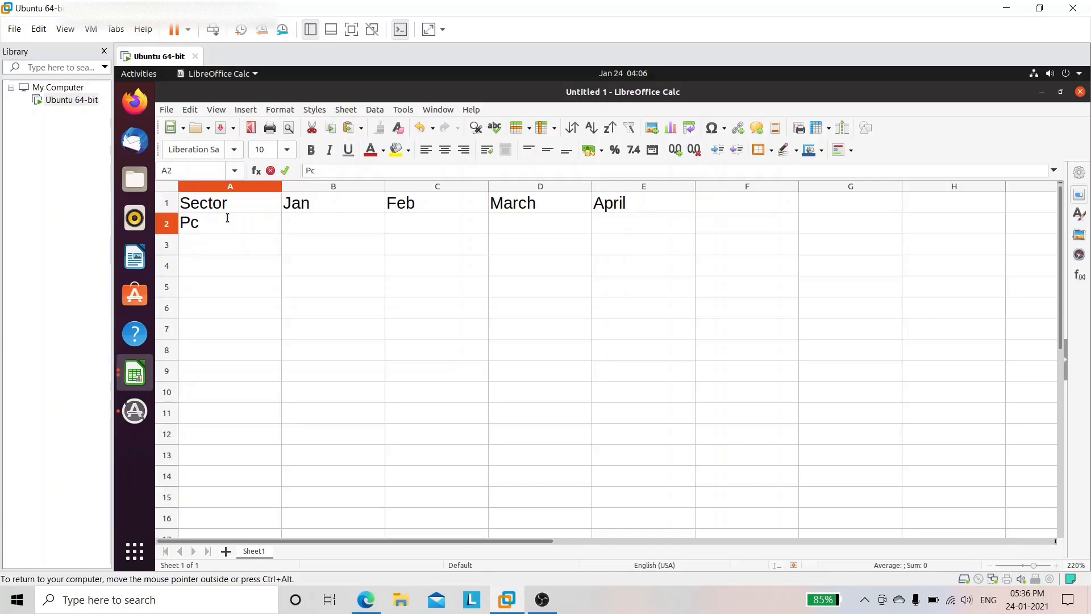
{"action": "type", "text": "'"}
{"action": "key", "text": "Tab"}
{"action": "type", "text": "s"}
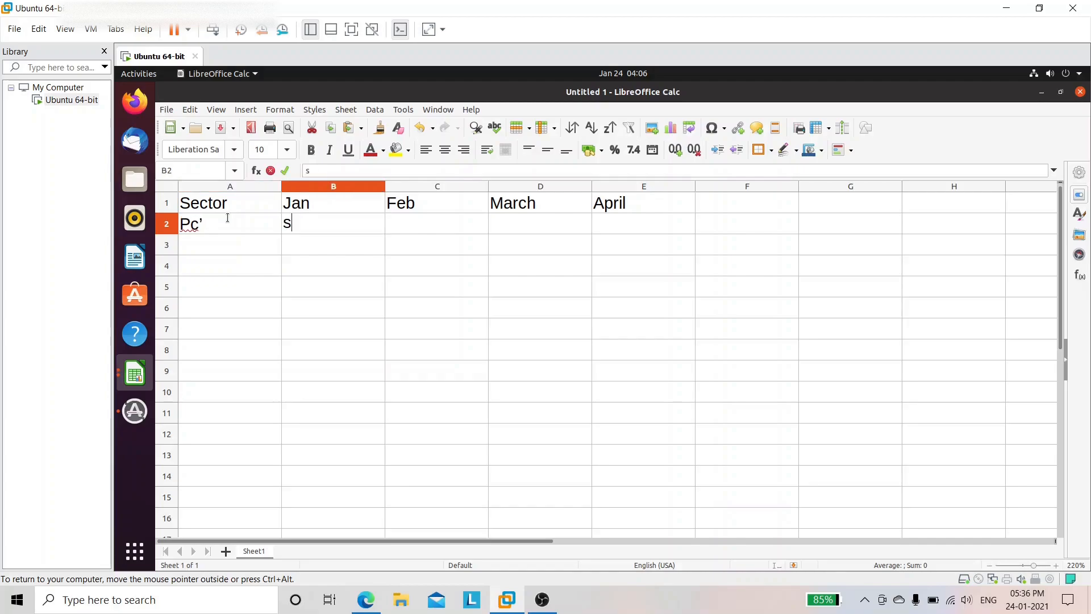
{"action": "key", "text": "BackSpace"}
{"action": "left_click", "coordinate": [227, 217]}
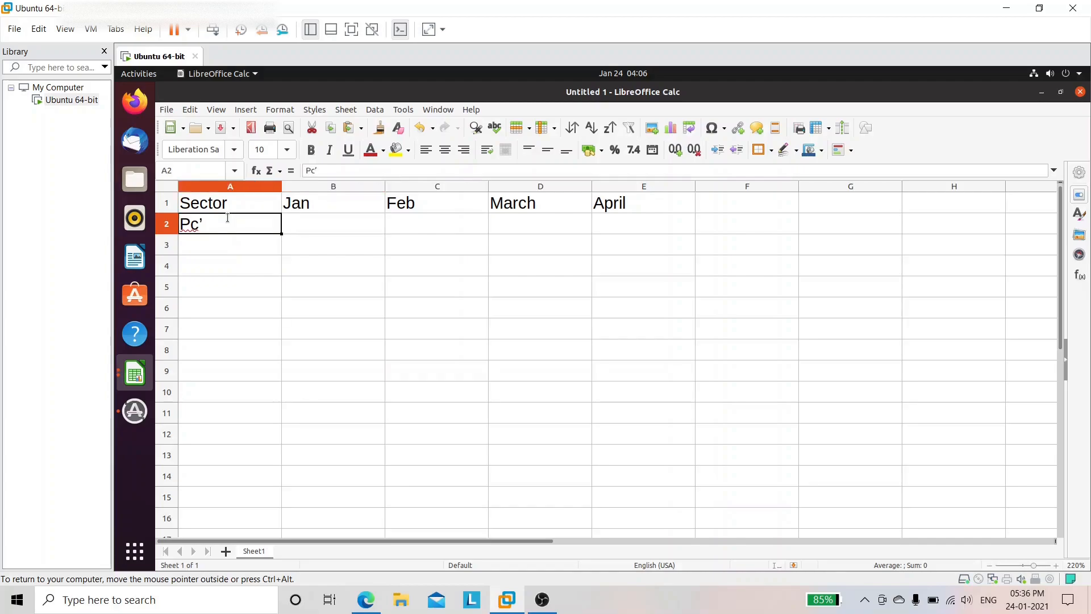
{"action": "double_click", "coordinate": [227, 218]}
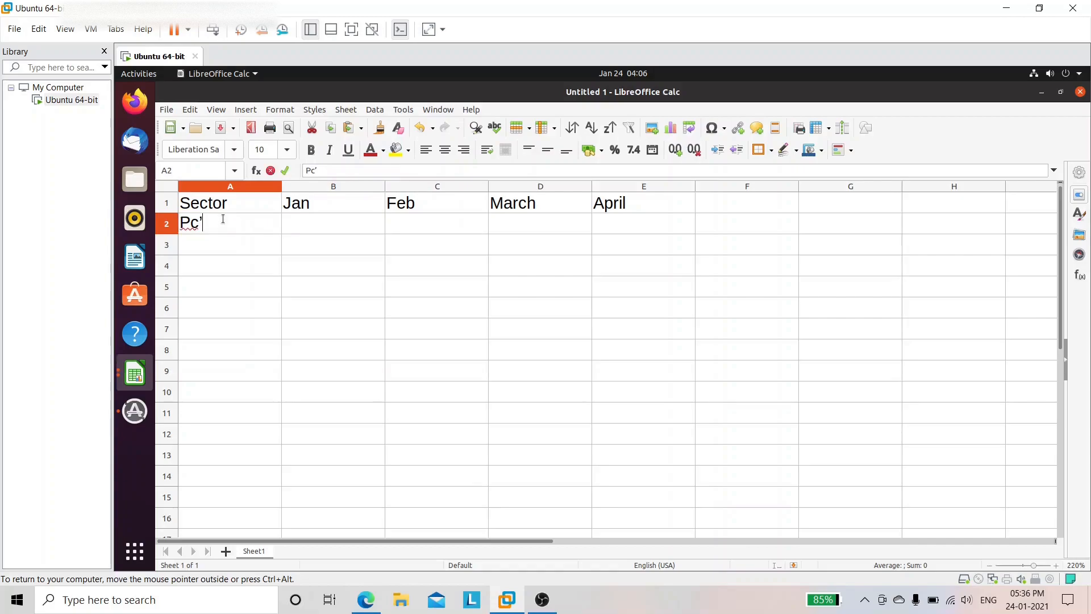
{"action": "type", "text": "s"}
{"action": "left_click", "coordinate": [366, 599]}
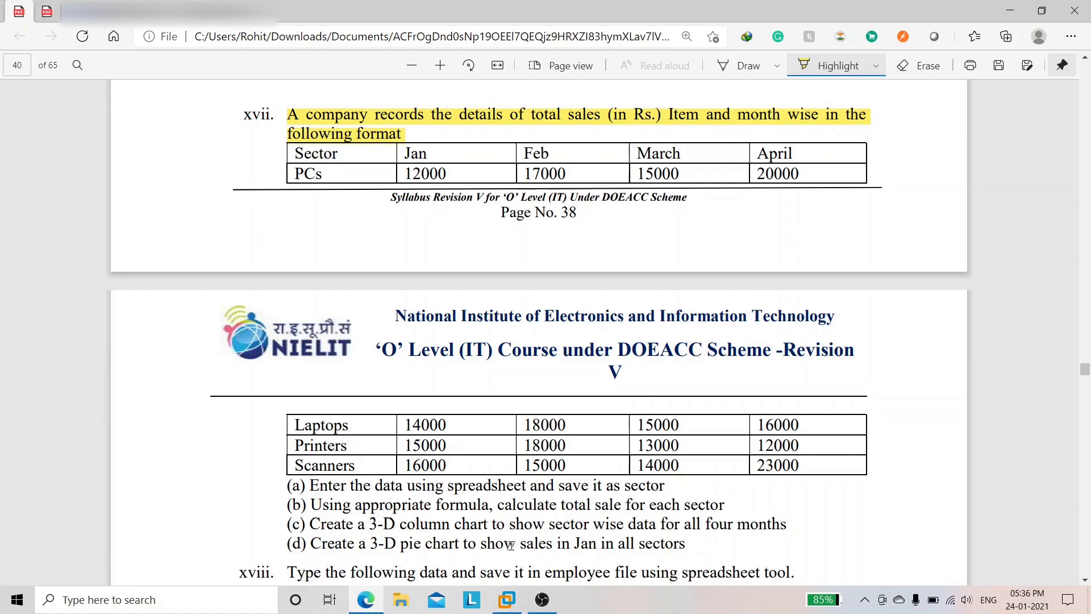
{"action": "left_click", "coordinate": [514, 604]}
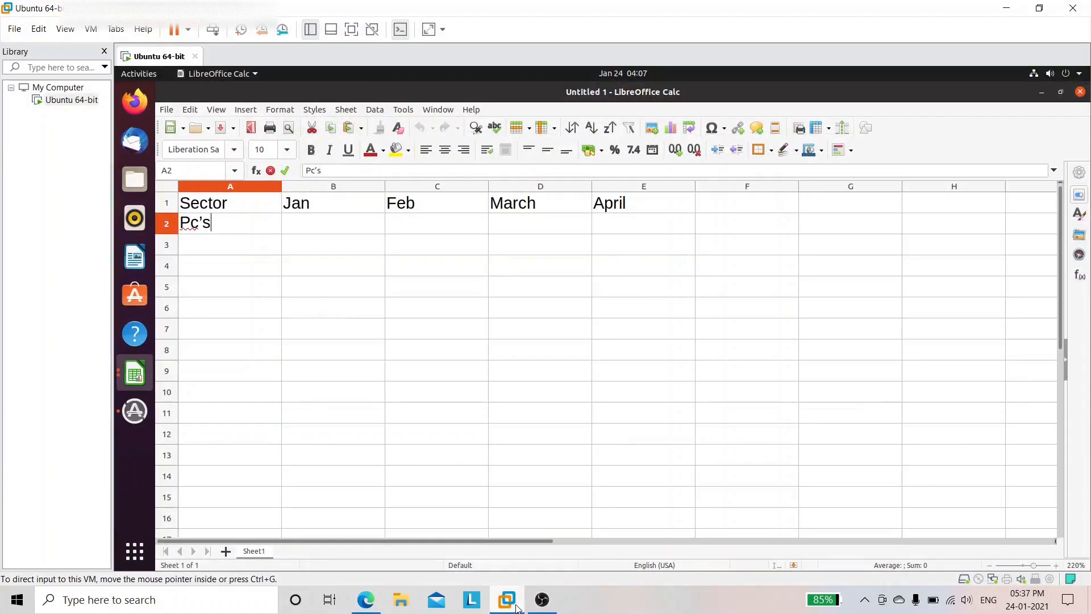
{"action": "left_click", "coordinate": [244, 243]}
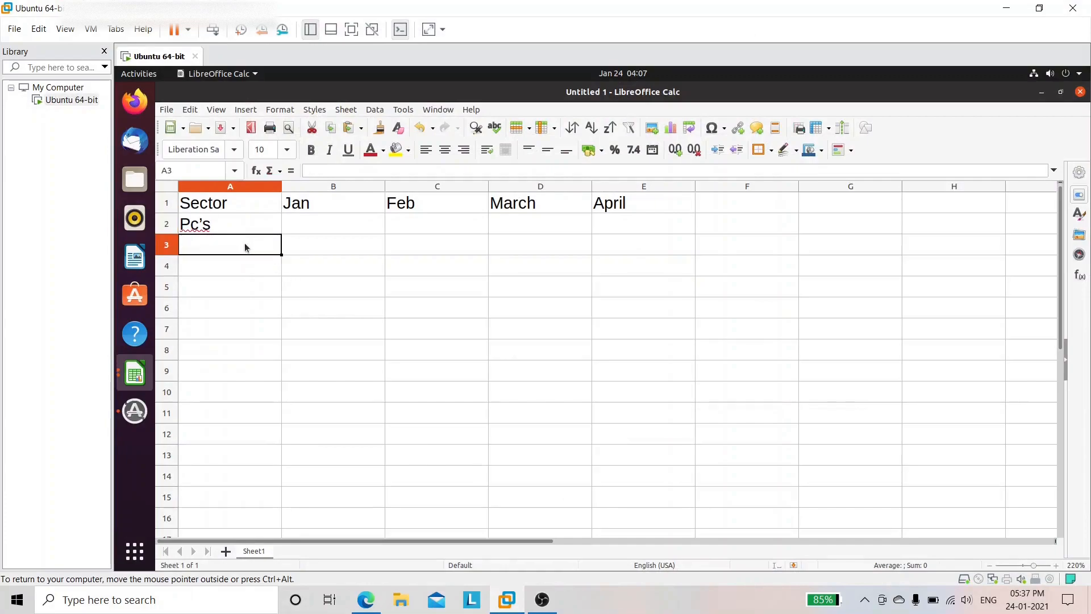
Step: Enter the sectors Laptops, Printers and Scanners in A3:A5
{"action": "double_click", "coordinate": [245, 243]}
{"action": "type", "text": "L"}
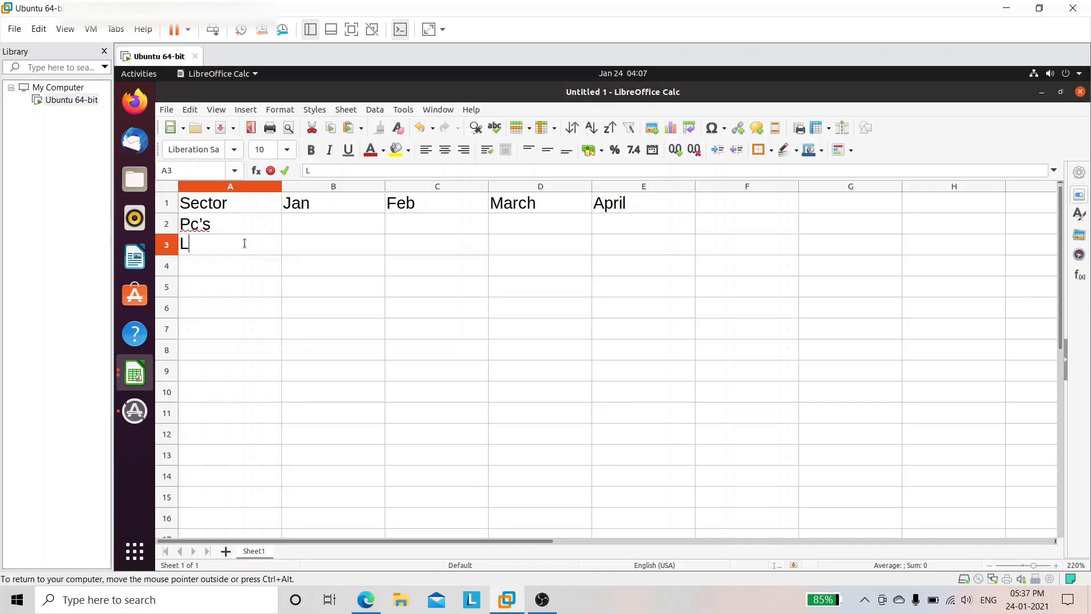
{"action": "type", "text": "aptops"}
{"action": "left_click", "coordinate": [223, 265]}
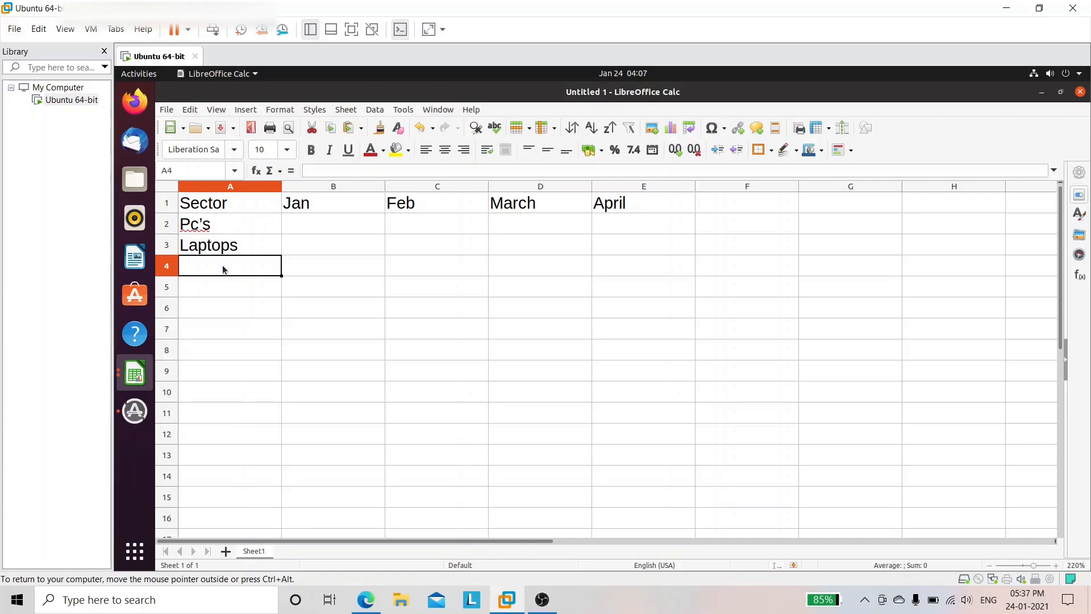
{"action": "type", "text": "P"}
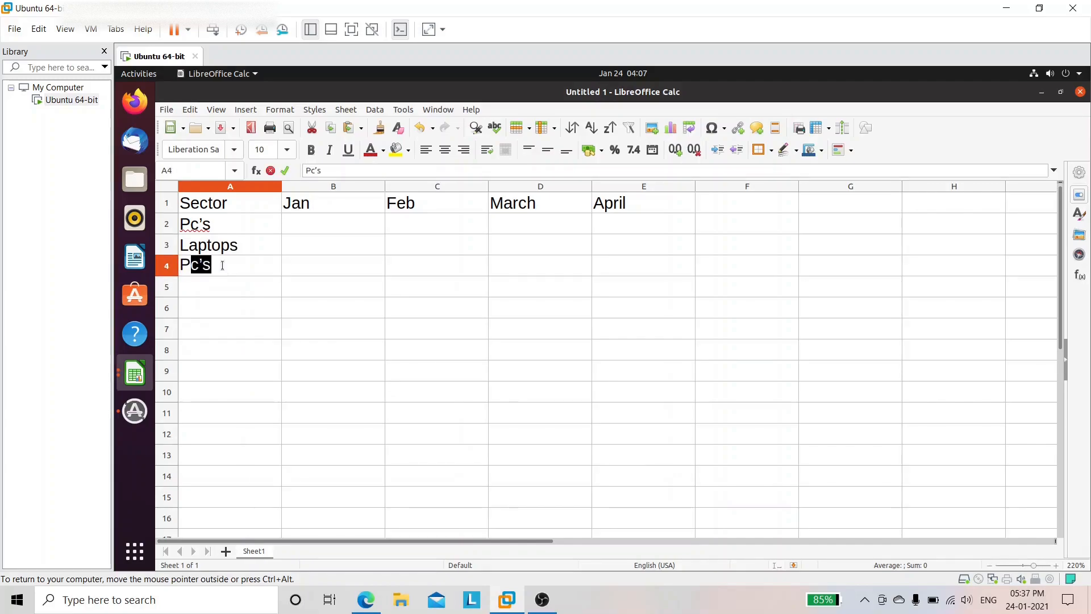
{"action": "type", "text": "rinters"}
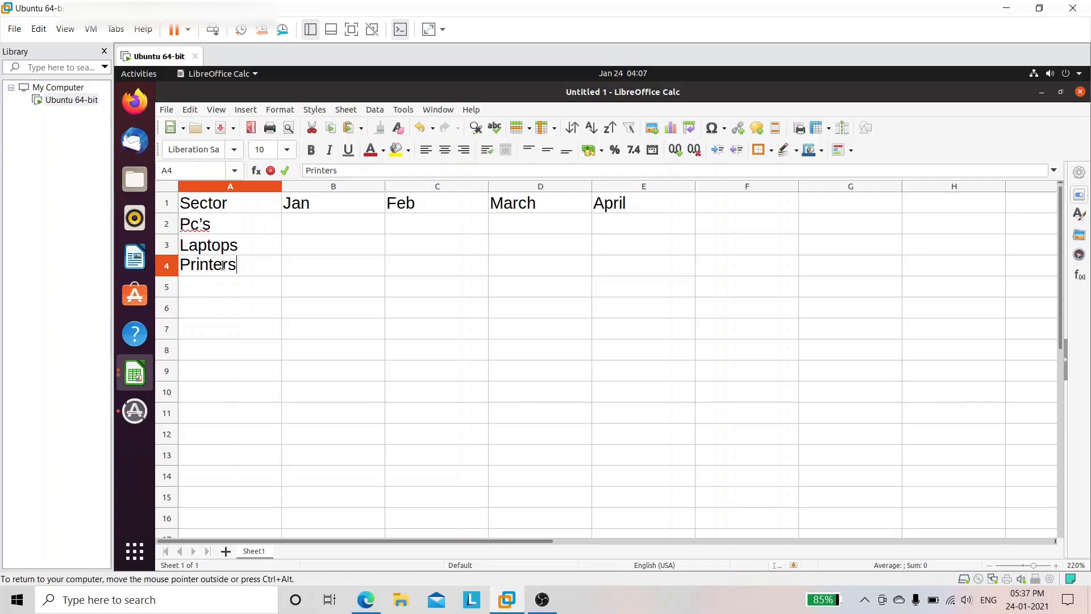
{"action": "key", "text": "Return"}
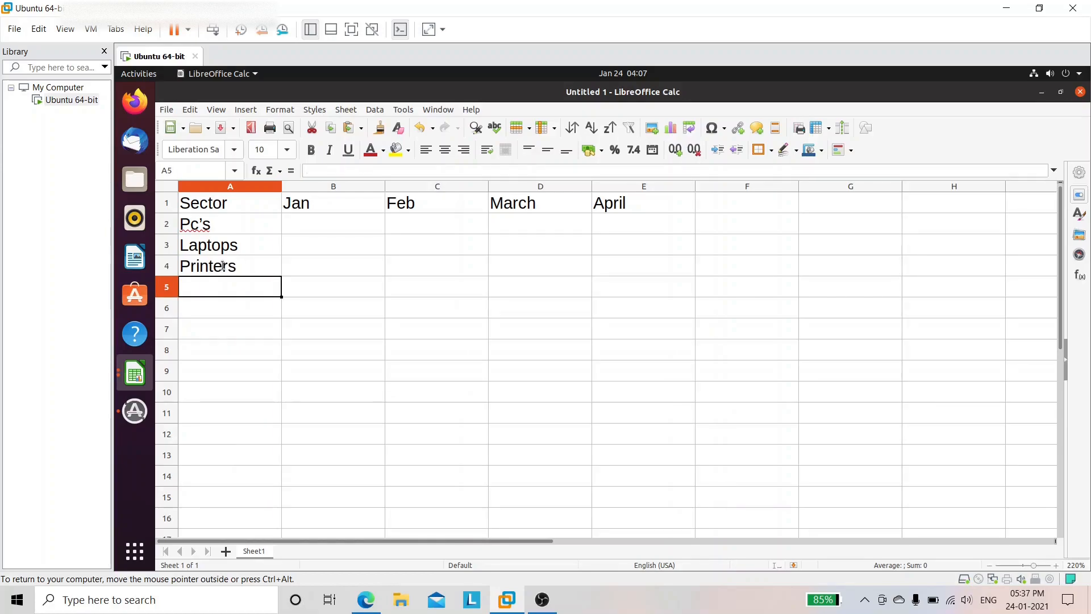
{"action": "type", "text": "Scanners"}
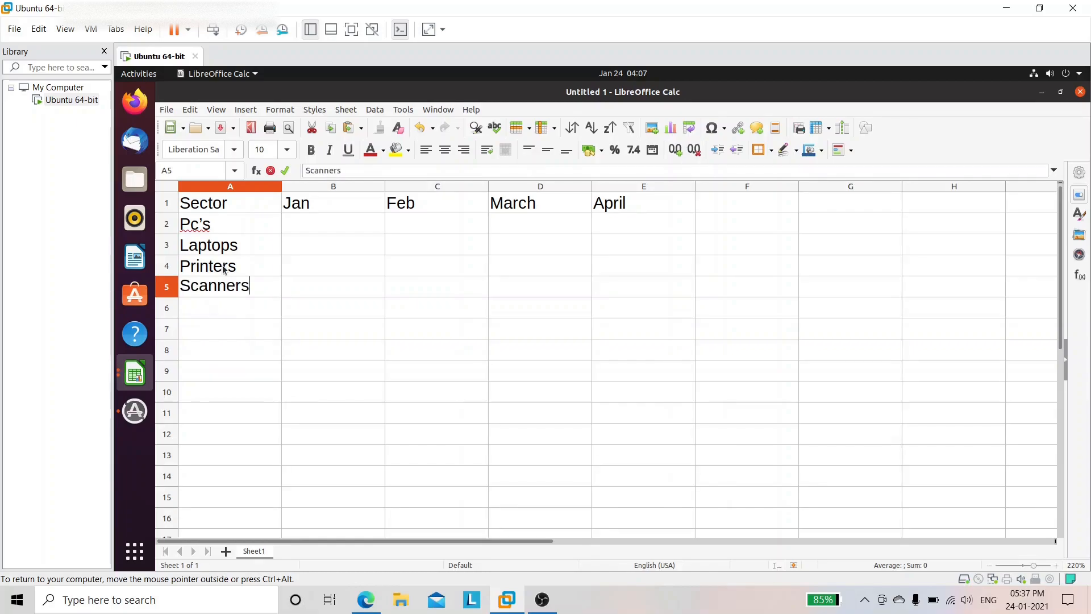
{"action": "key", "text": "Up"}
{"action": "key", "text": "Up"}
{"action": "key", "text": "Up"}
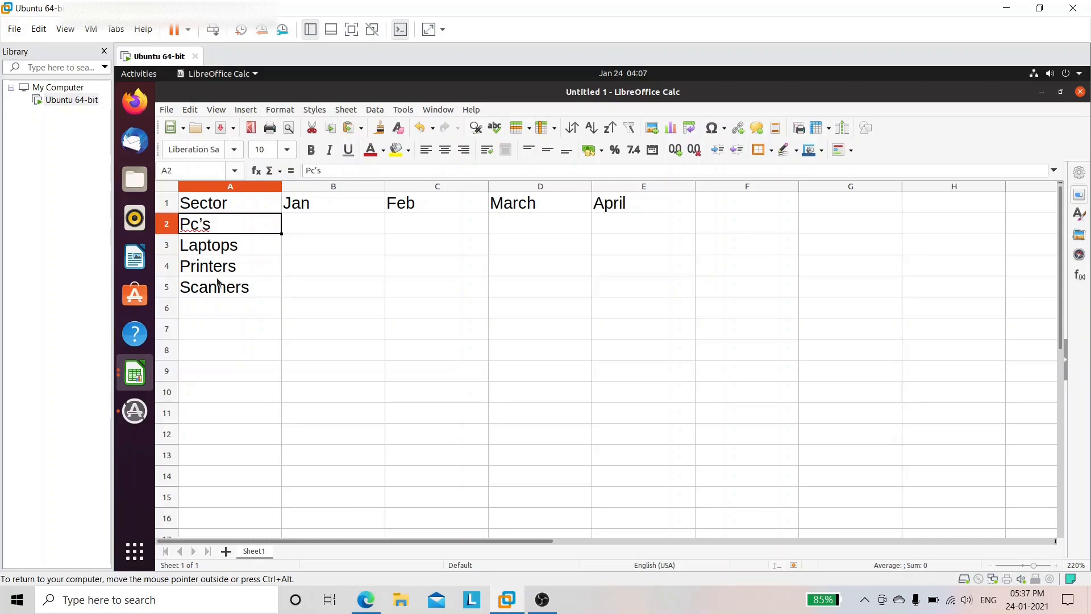
Step: Correct the first sector label in A2 so it reads PCs
{"action": "double_click", "coordinate": [257, 225]}
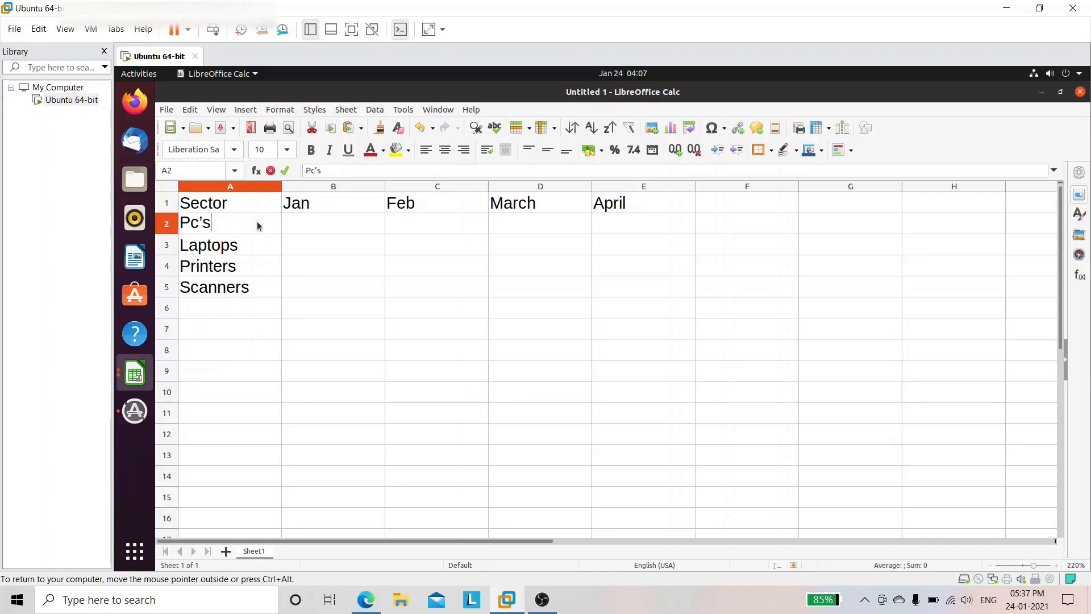
{"action": "key", "text": "BackSpace"}
{"action": "key", "text": "BackSpace"}
{"action": "type", "text": "s"}
{"action": "left_click", "coordinate": [335, 215]}
{"action": "left_click", "coordinate": [200, 227]}
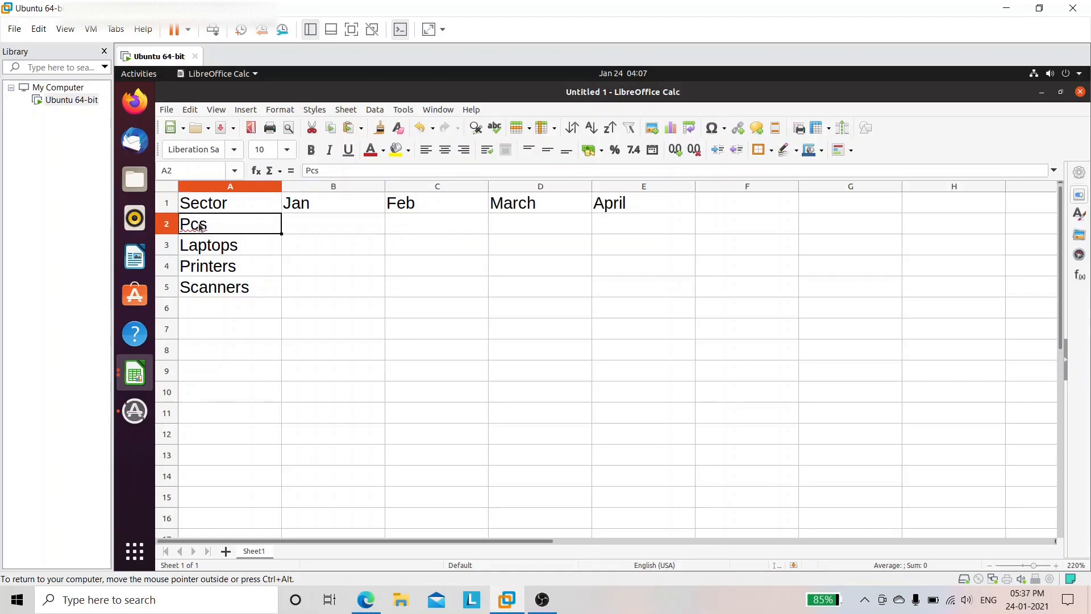
{"action": "double_click", "coordinate": [200, 227]}
{"action": "key", "text": "BackSpace"}
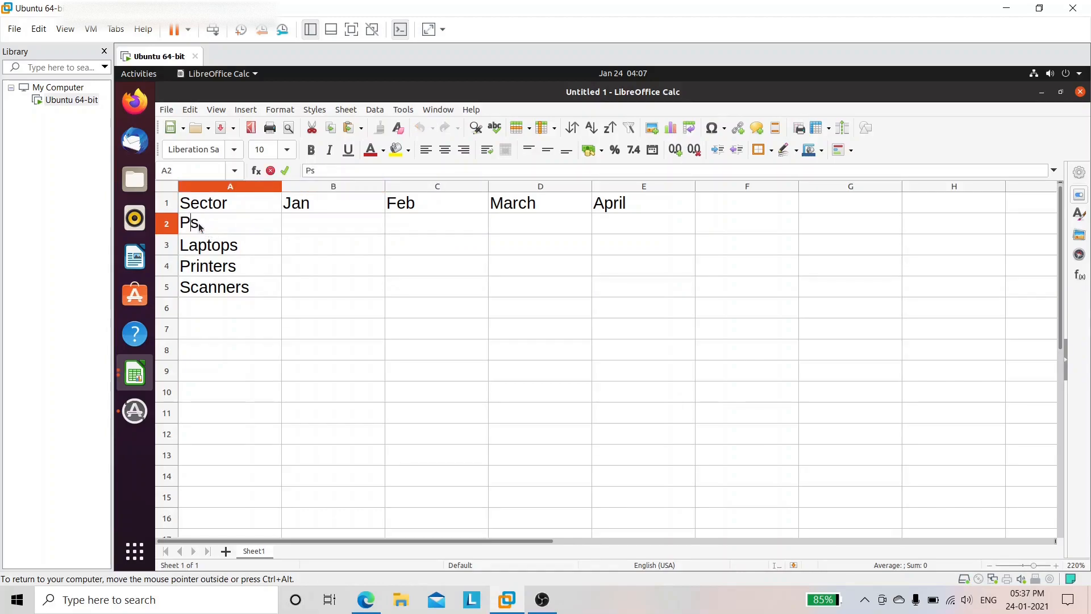
{"action": "type", "text": "C"}
{"action": "left_click", "coordinate": [302, 222]}
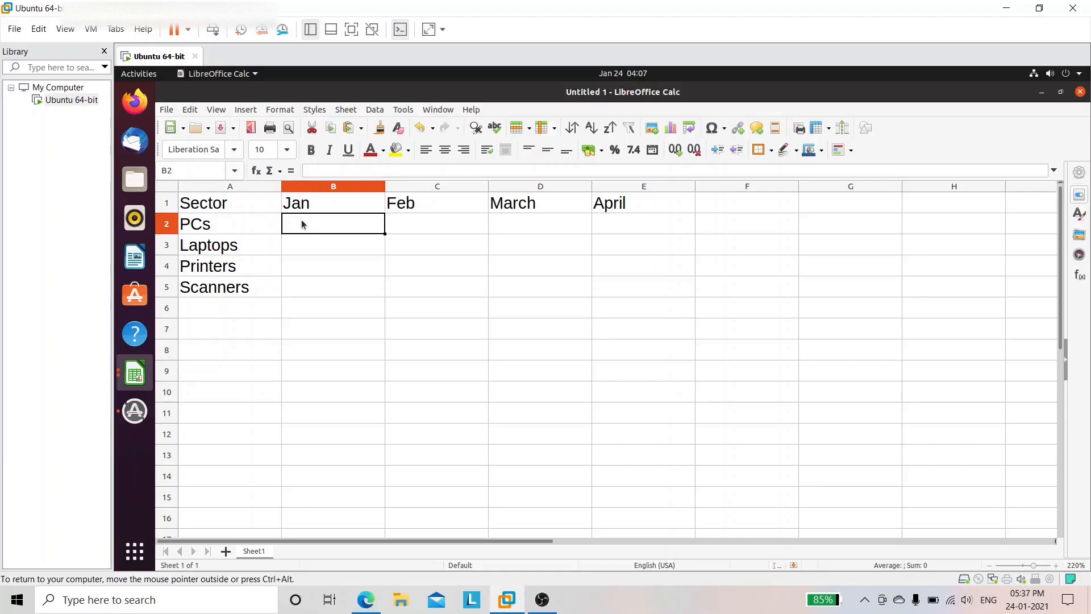
Step: Enter January sales 12000, 14000, 15000 and 16000 in B2:B5
{"action": "type", "text": "122"}
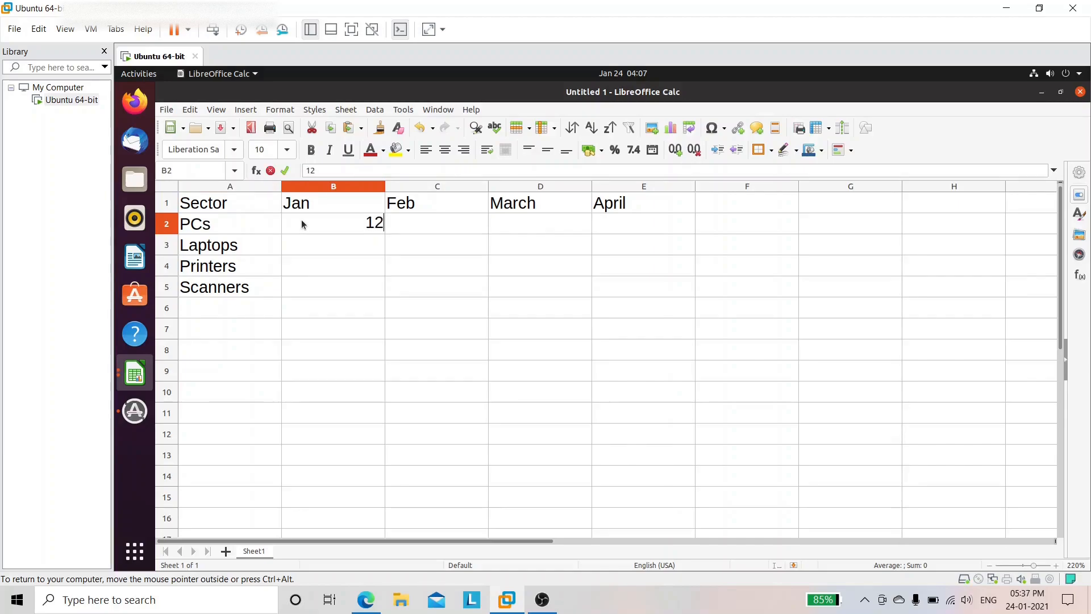
{"action": "key", "text": "BackSpace"}
{"action": "type", "text": "000"}
{"action": "key", "text": "Return"}
{"action": "type", "text": "14000"}
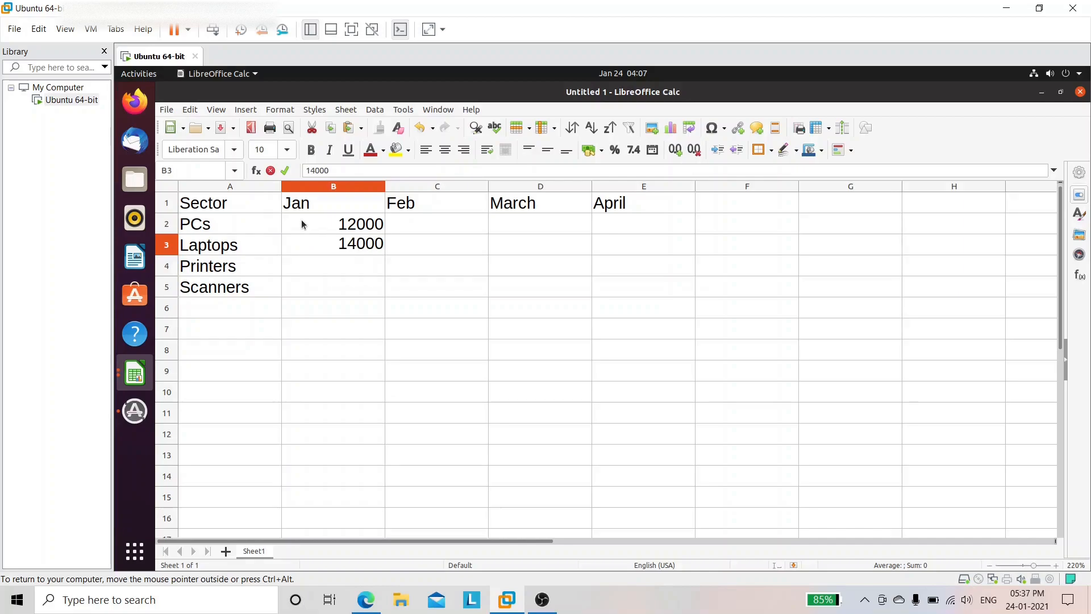
{"action": "key", "text": "Return"}
{"action": "type", "text": "15000"}
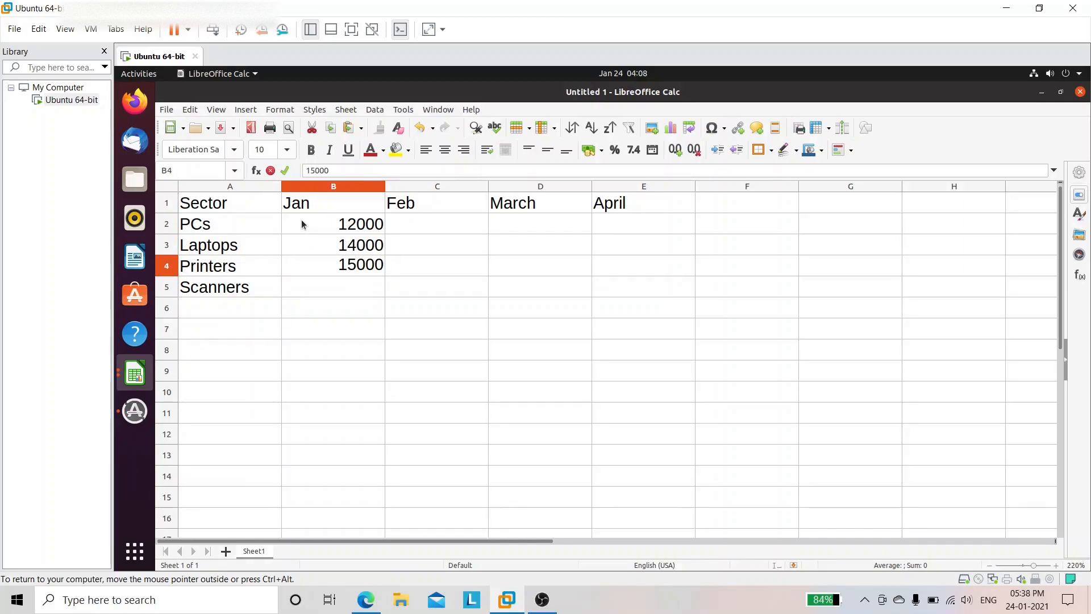
{"action": "key", "text": "Return"}
{"action": "type", "text": "16000"}
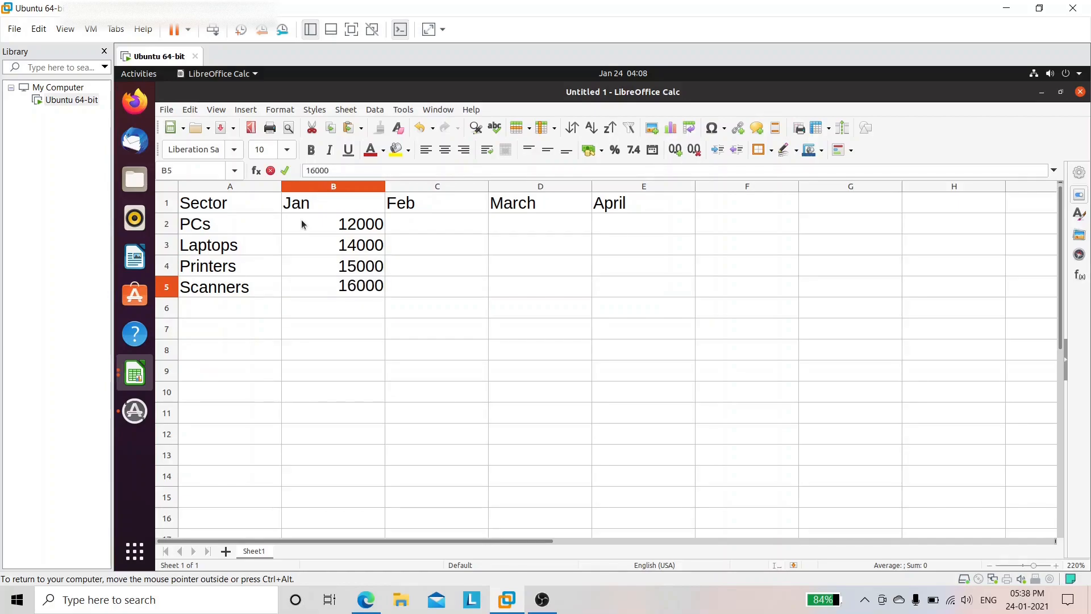
{"action": "key", "text": "Tab"}
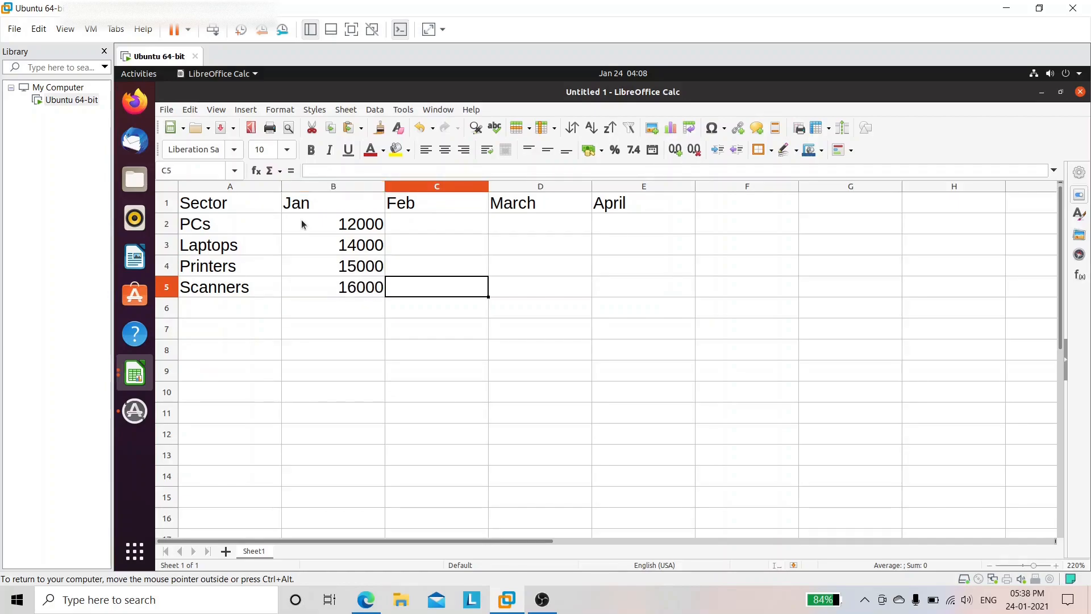
Step: Enter February sales 17000, 18000, 18000 and 15000 in C2:C5
{"action": "key", "text": "Up"}
{"action": "key", "text": "Up"}
{"action": "key", "text": "Up"}
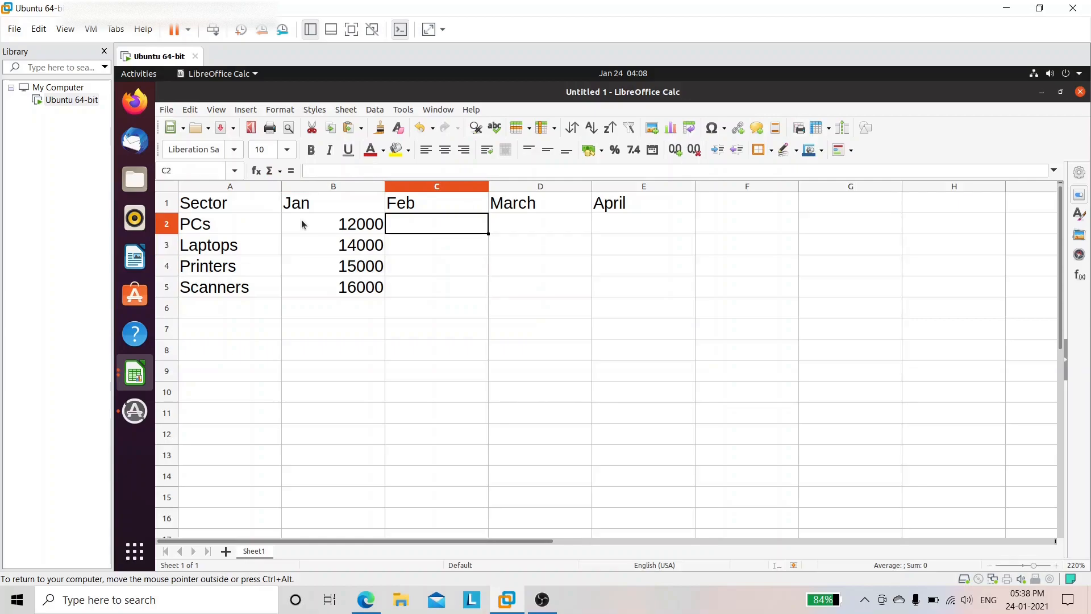
{"action": "type", "text": "170"}
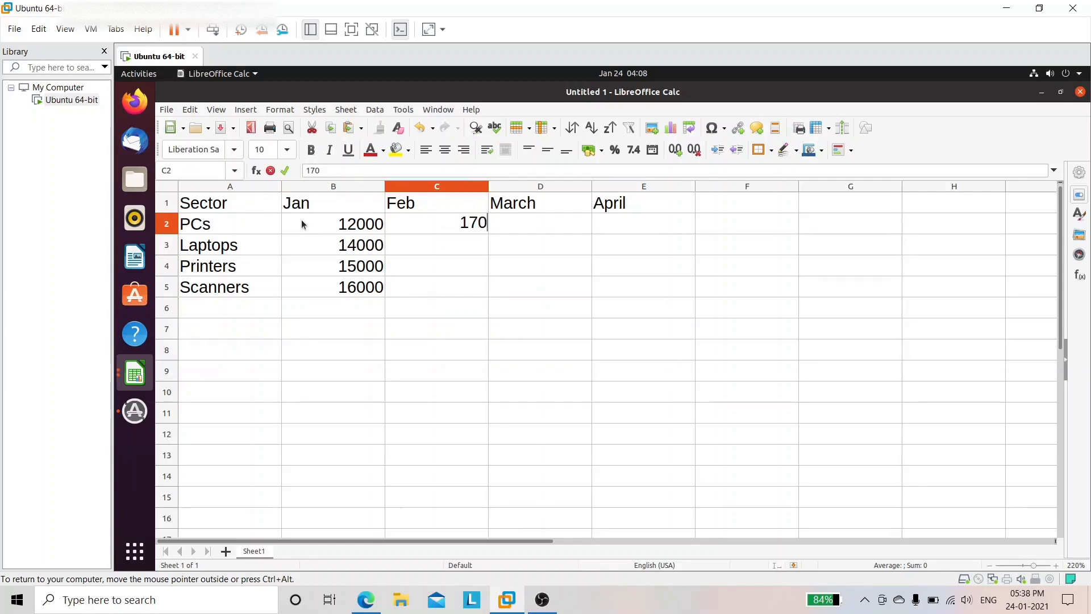
{"action": "type", "text": "00"}
{"action": "key", "text": "Return"}
{"action": "type", "text": "18000"}
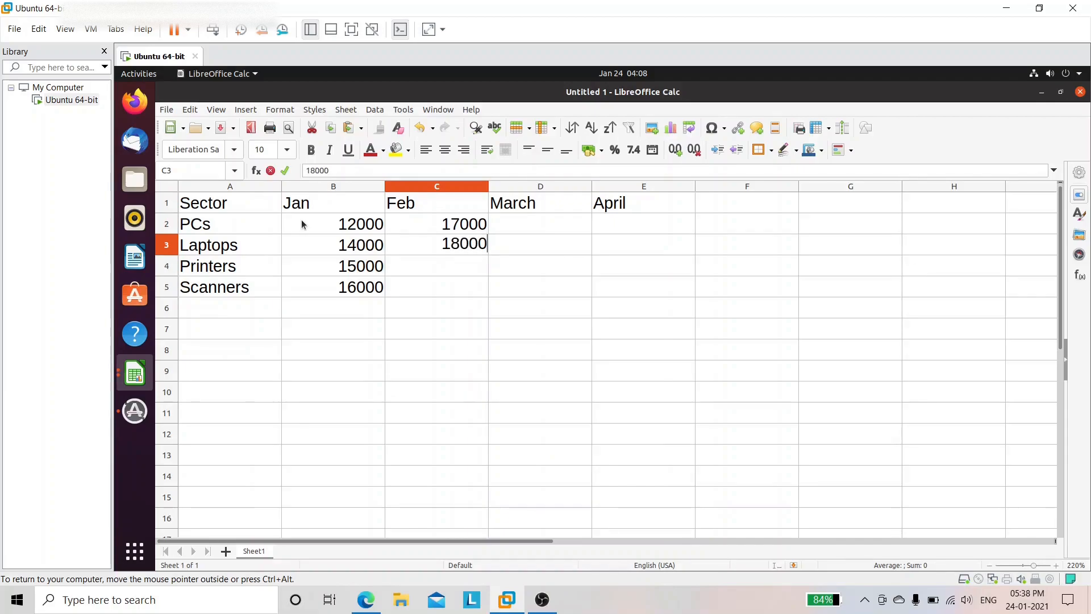
{"action": "key", "text": "Return"}
{"action": "type", "text": "18"}
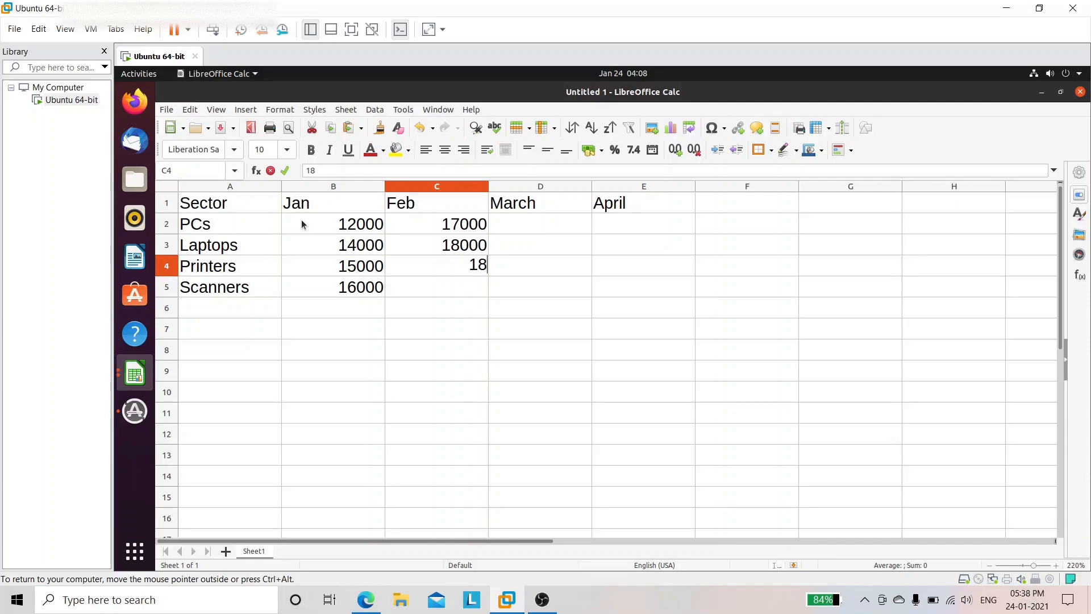
{"action": "type", "text": "000"}
{"action": "key", "text": "Return"}
{"action": "type", "text": "15000"}
Step: Enter March sales 15000, 15000, 13000 and 14000 in D2:D5
{"action": "key", "text": "Tab"}
{"action": "key", "text": "Up"}
{"action": "key", "text": "Up"}
{"action": "key", "text": "Up"}
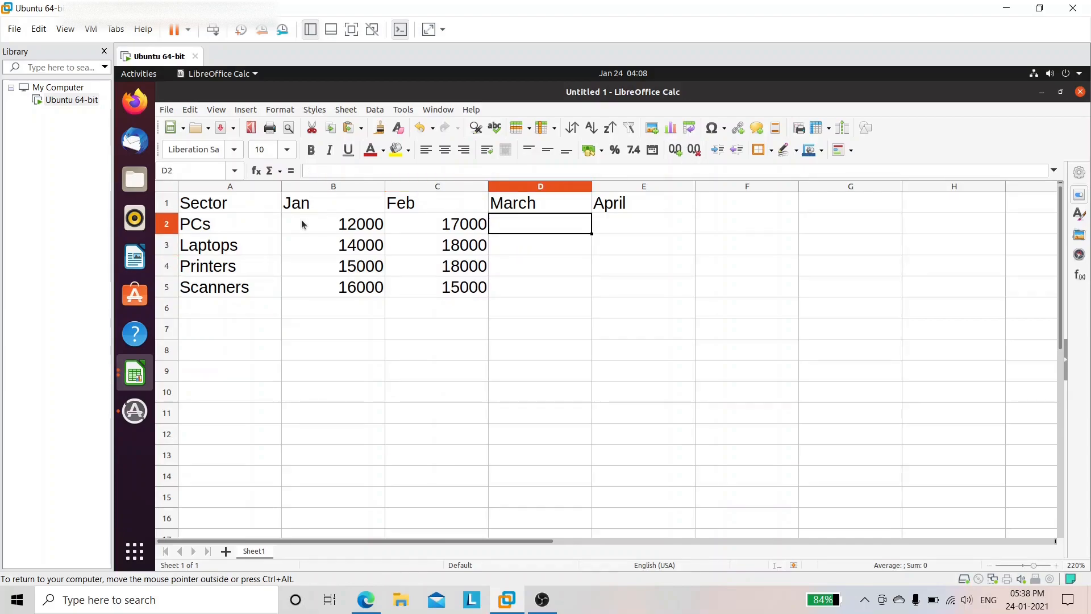
{"action": "type", "text": "15000"}
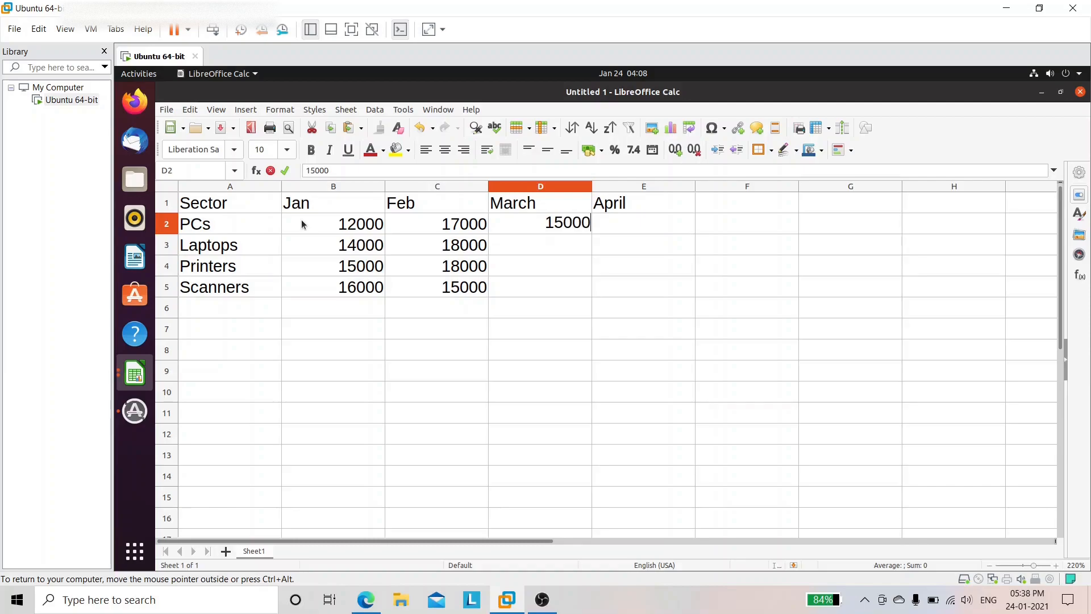
{"action": "key", "text": "Return"}
{"action": "type", "text": "15000"}
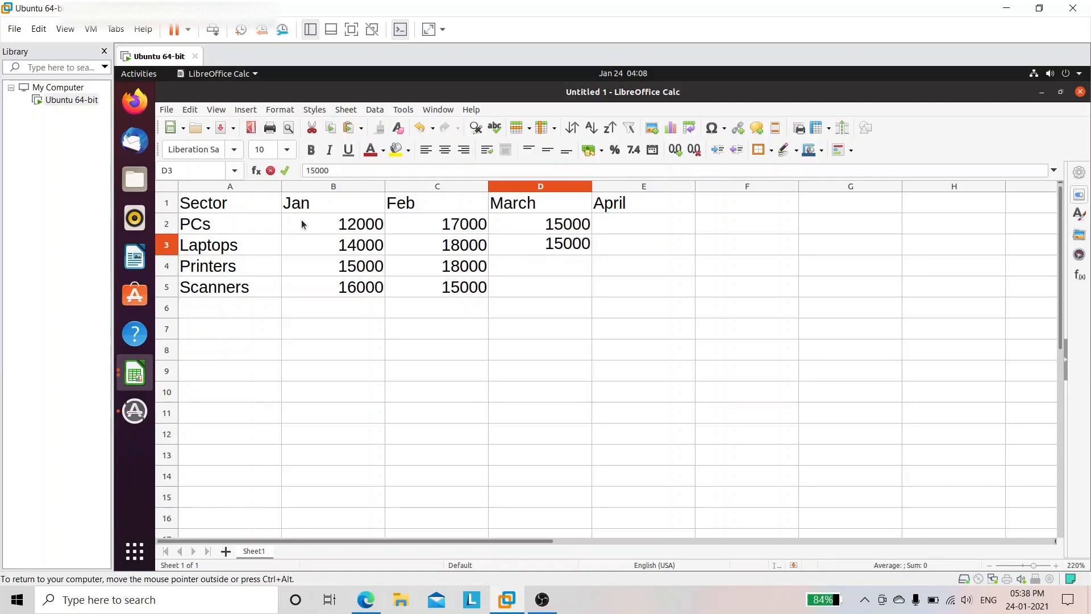
{"action": "key", "text": "Return"}
{"action": "type", "text": "13000"}
{"action": "key", "text": "Return"}
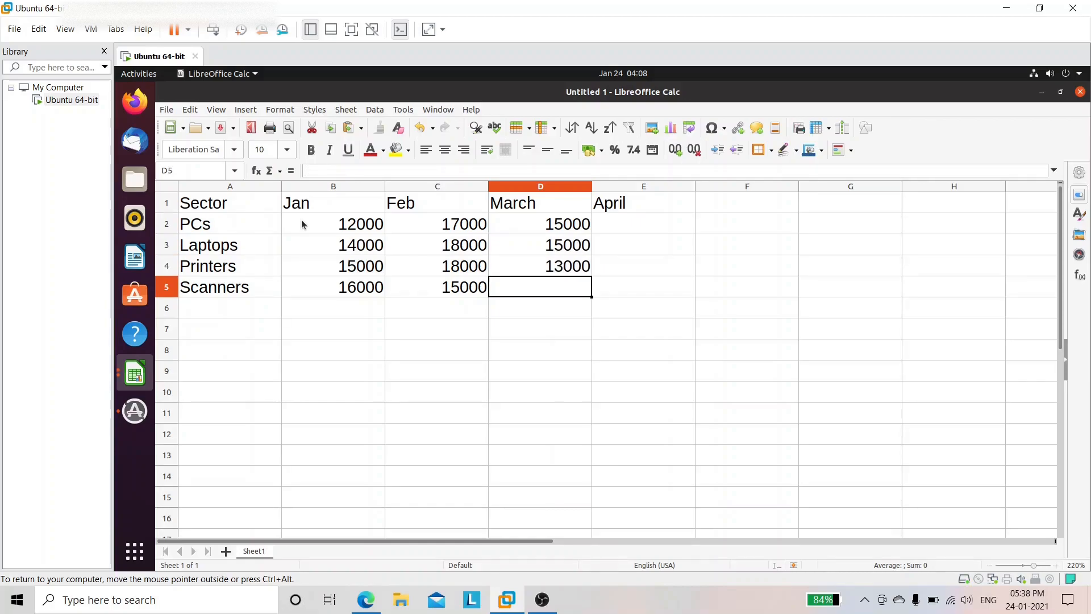
{"action": "type", "text": "14000"}
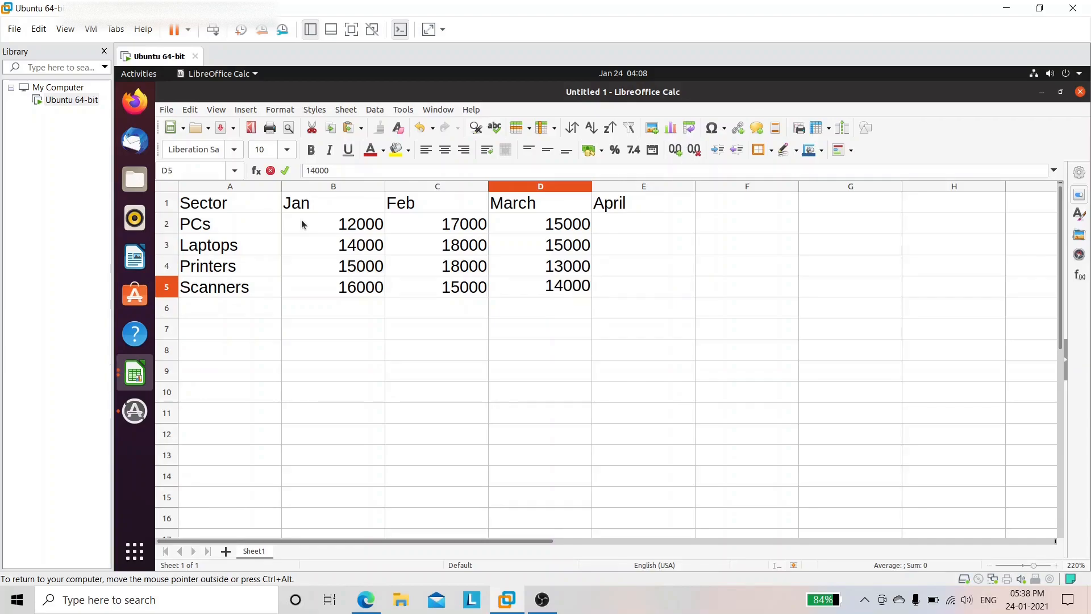
{"action": "key", "text": "Tab"}
Step: Enter April sales 20000, 16000, 12000 and 23000 in E2:E5
{"action": "key", "text": "Up"}
{"action": "key", "text": "Up"}
{"action": "key", "text": "Up"}
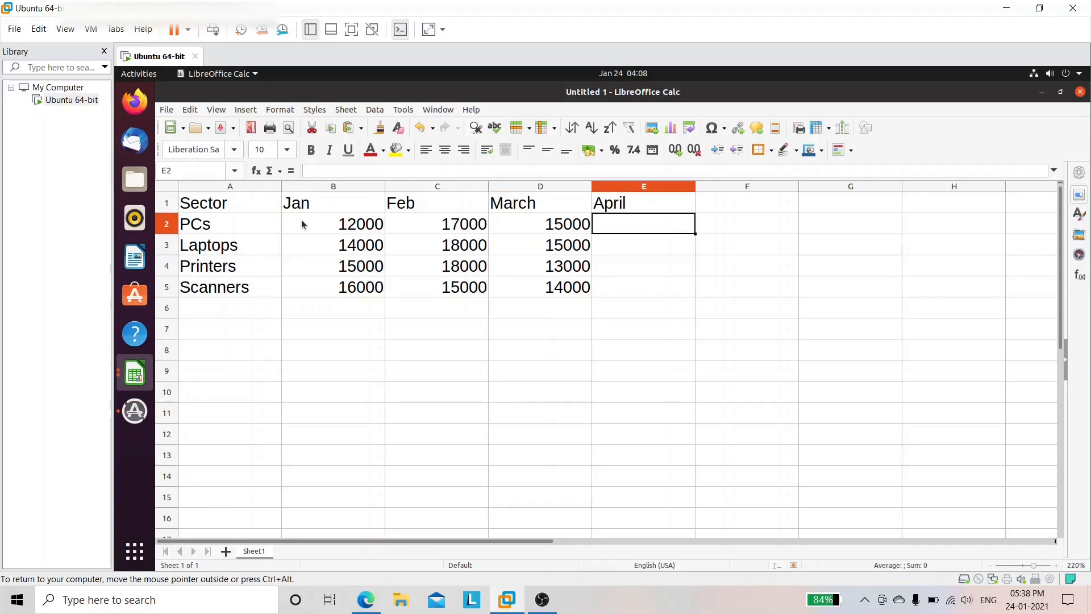
{"action": "type", "text": "20000"}
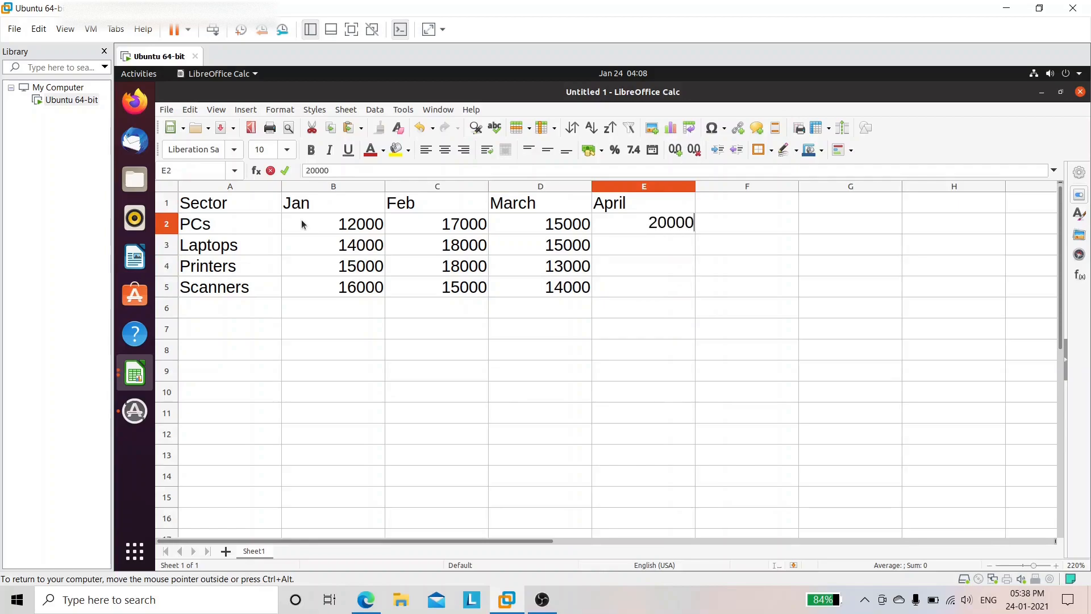
{"action": "key", "text": "Return"}
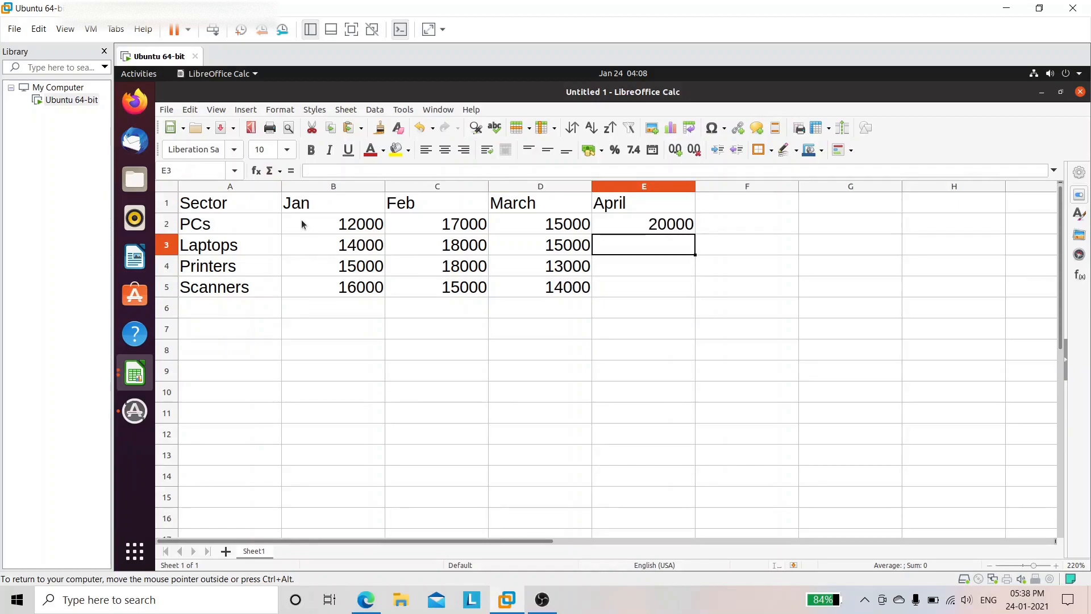
{"action": "type", "text": "16"}
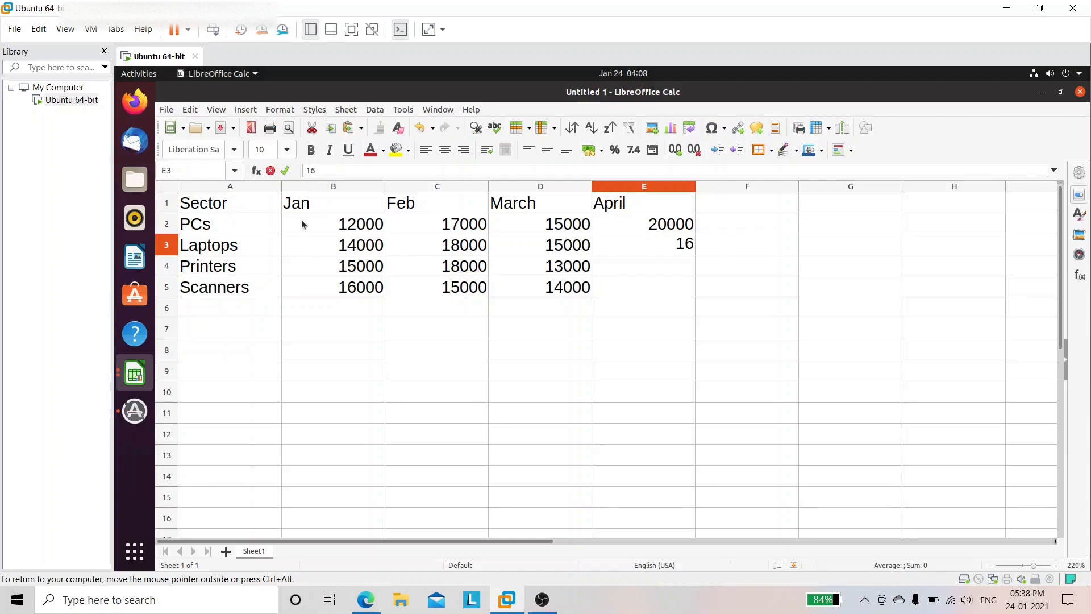
{"action": "type", "text": "000"}
{"action": "key", "text": "Return"}
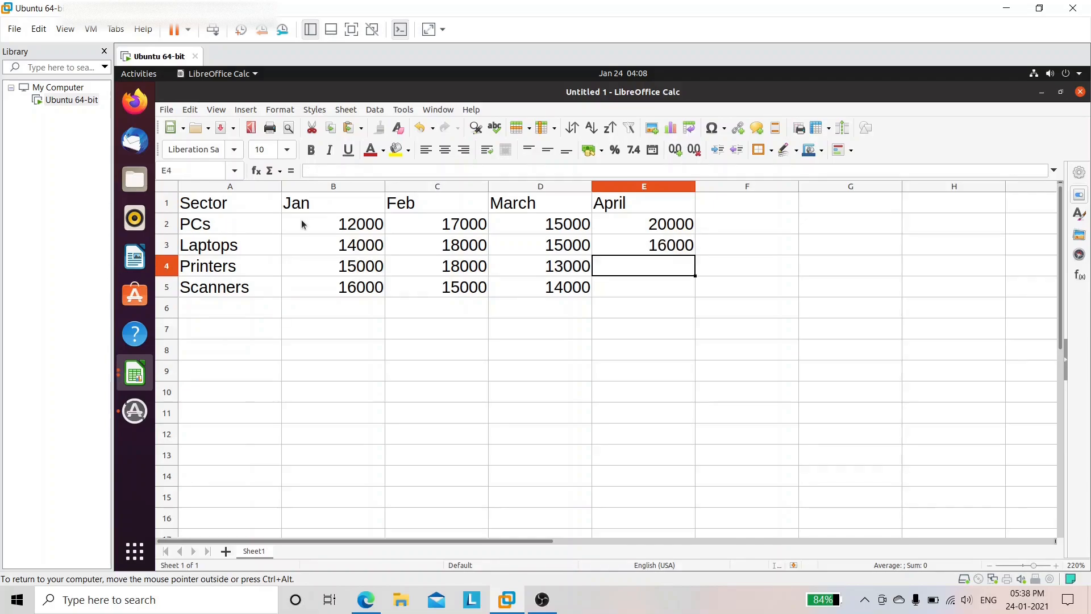
{"action": "type", "text": "12000"}
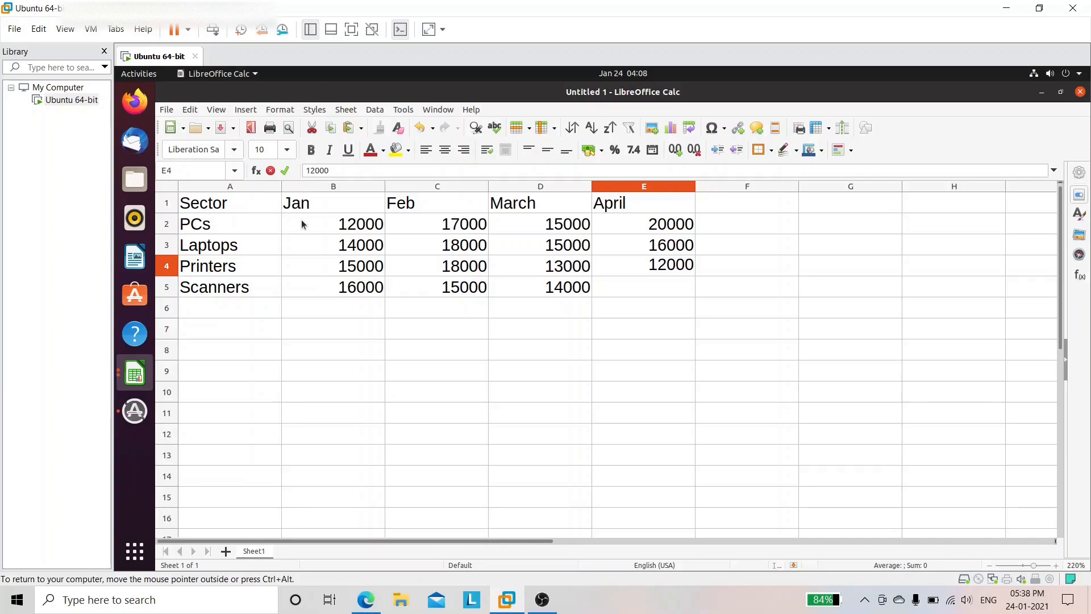
{"action": "key", "text": "Return"}
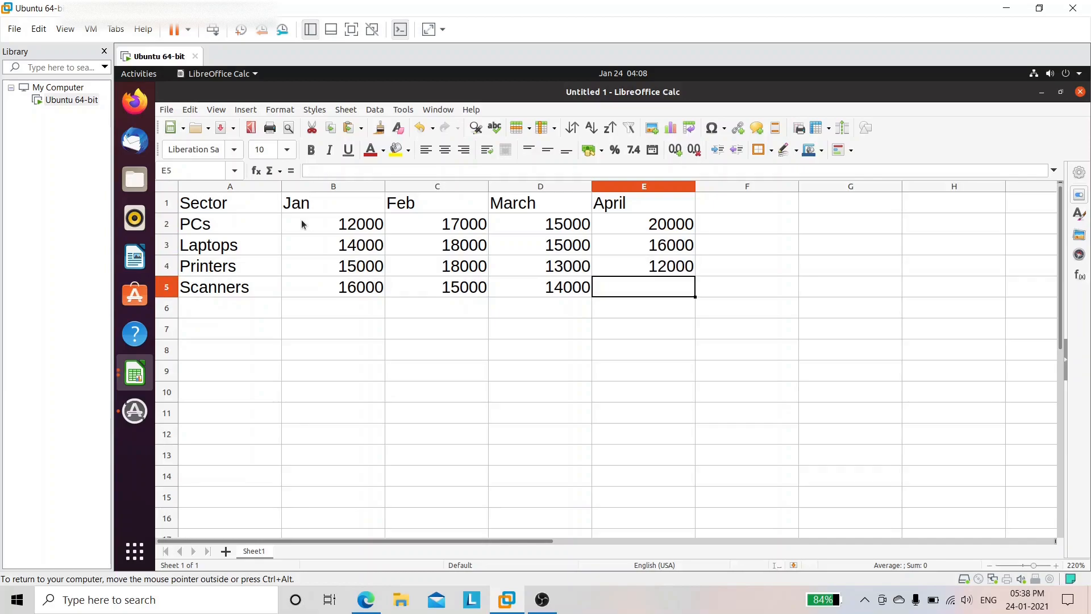
{"action": "type", "text": "23"}
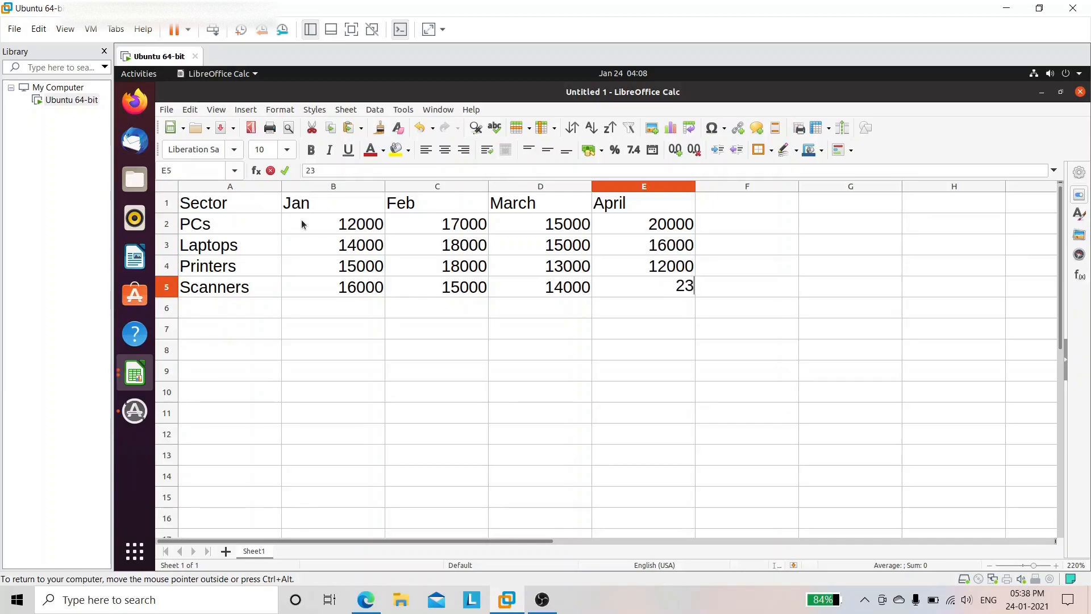
{"action": "type", "text": "000"}
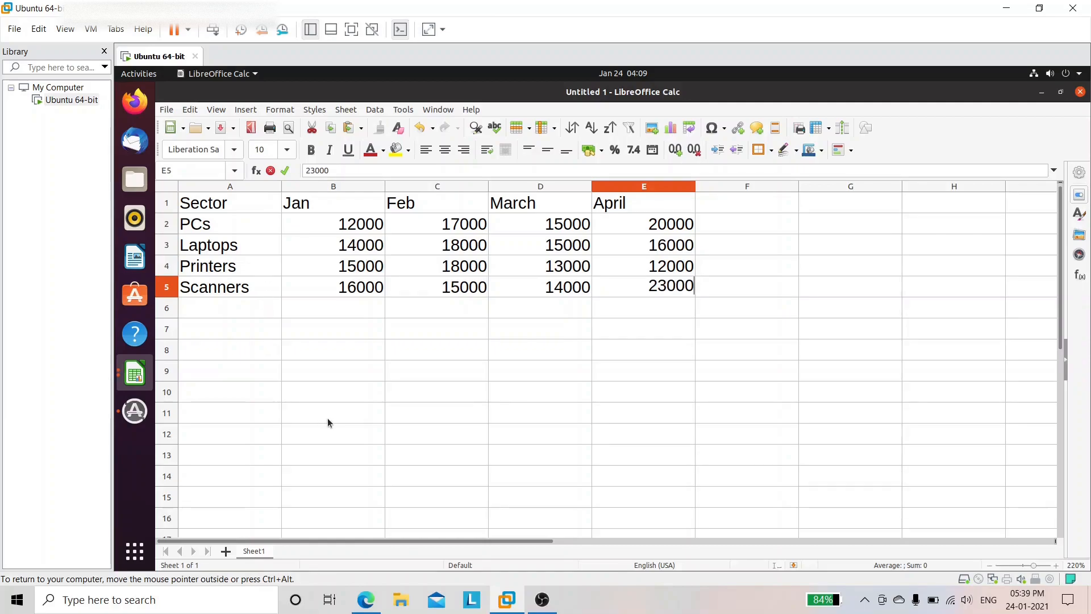
Step: Highlight task (a), entering the data and saving as sector, in the exercise PDF
{"action": "left_click", "coordinate": [359, 610]}
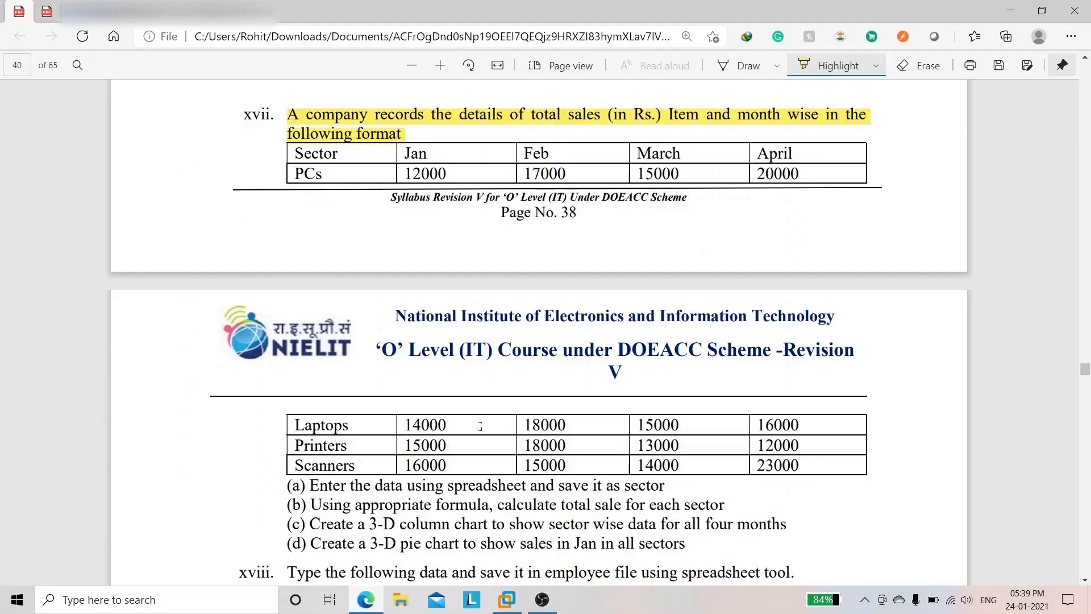
{"action": "scroll", "coordinate": [479, 426], "scroll_direction": "down", "scroll_amount": 2}
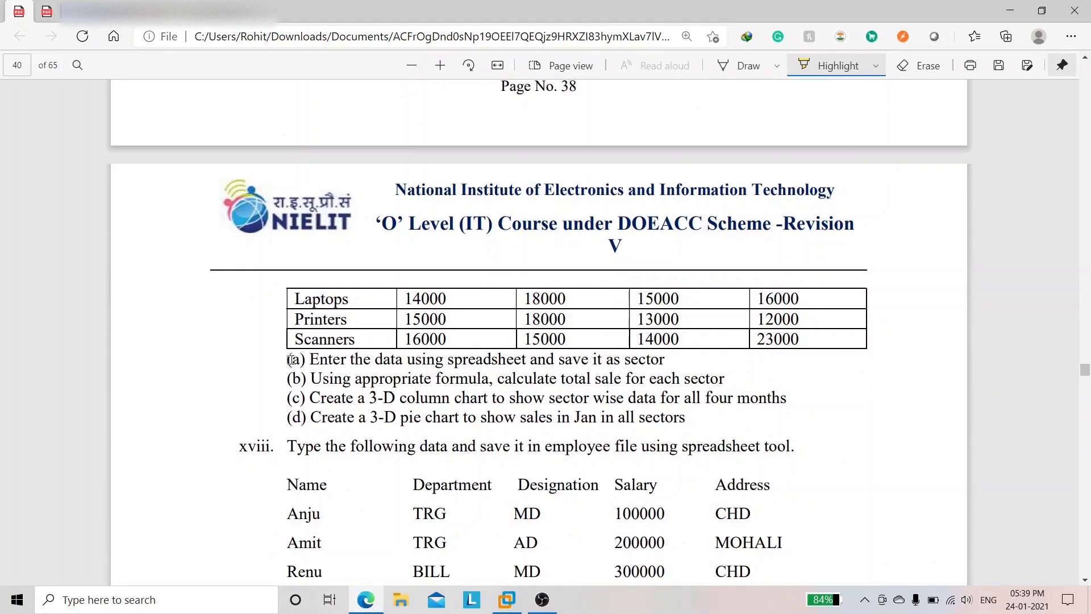
{"action": "left_click_drag", "start_coordinate": [291, 359], "coordinate": [659, 359]}
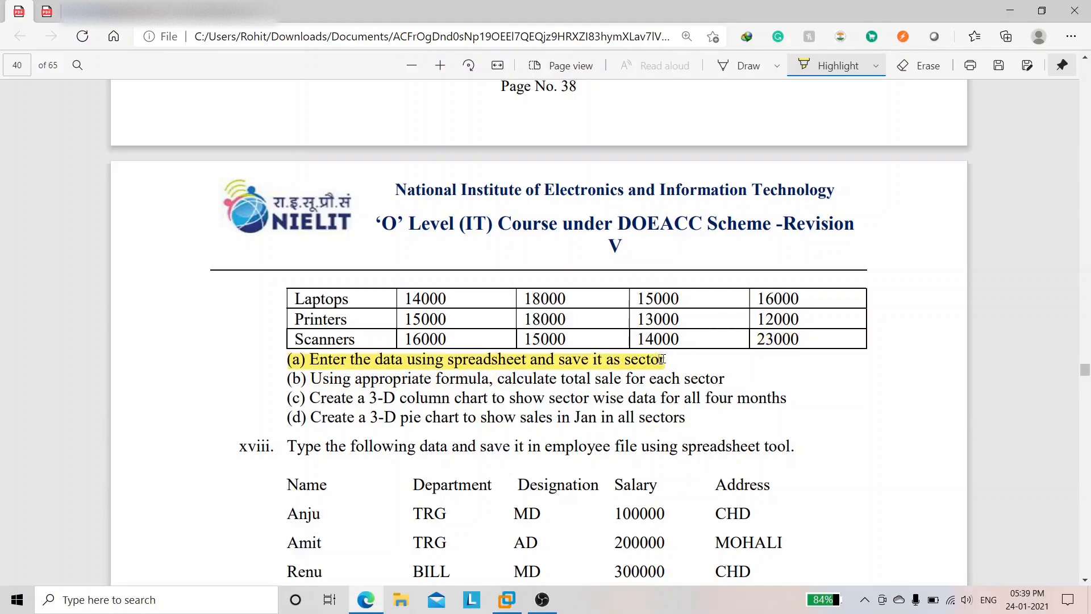
{"action": "left_click", "coordinate": [513, 596]}
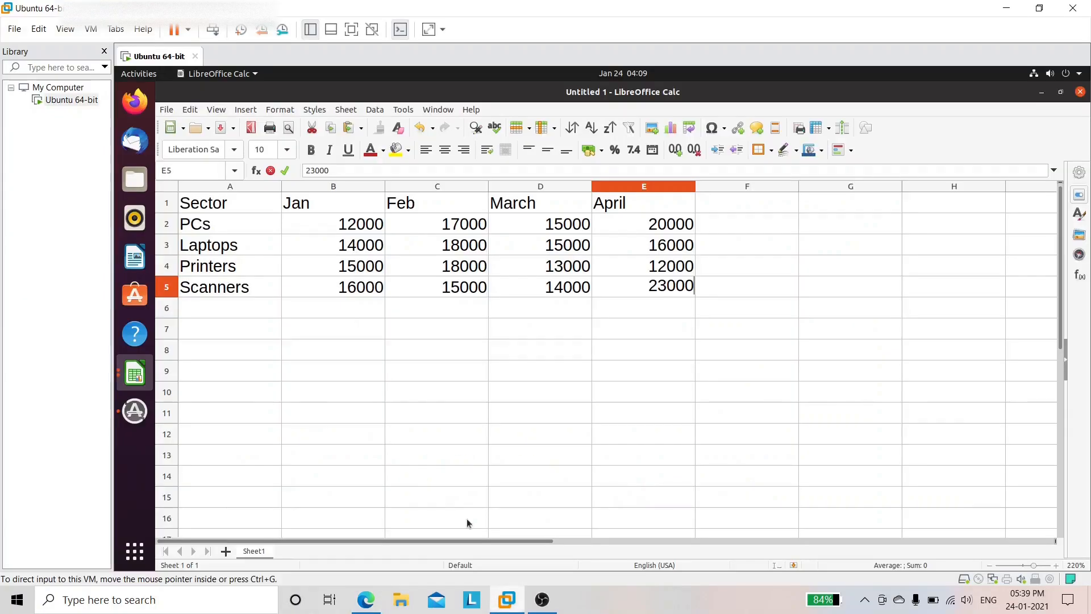
Step: Save the sheet with Save As under the name 'sector', replacing 'Untitled 1'
{"action": "left_click", "coordinate": [167, 110]}
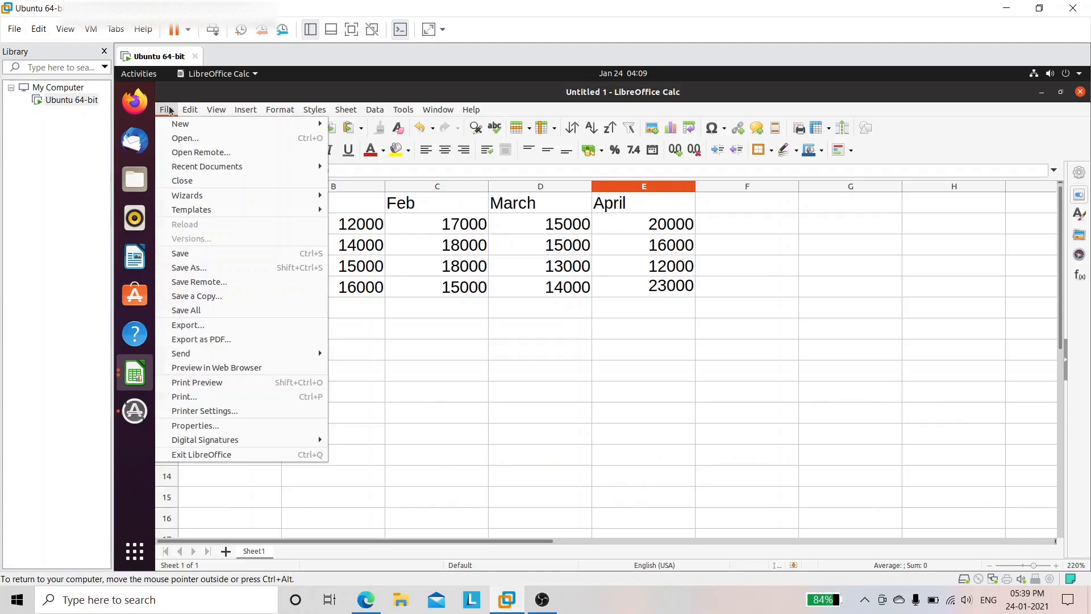
{"action": "left_click", "coordinate": [198, 267]}
{"action": "key", "text": "ctrl+s"}
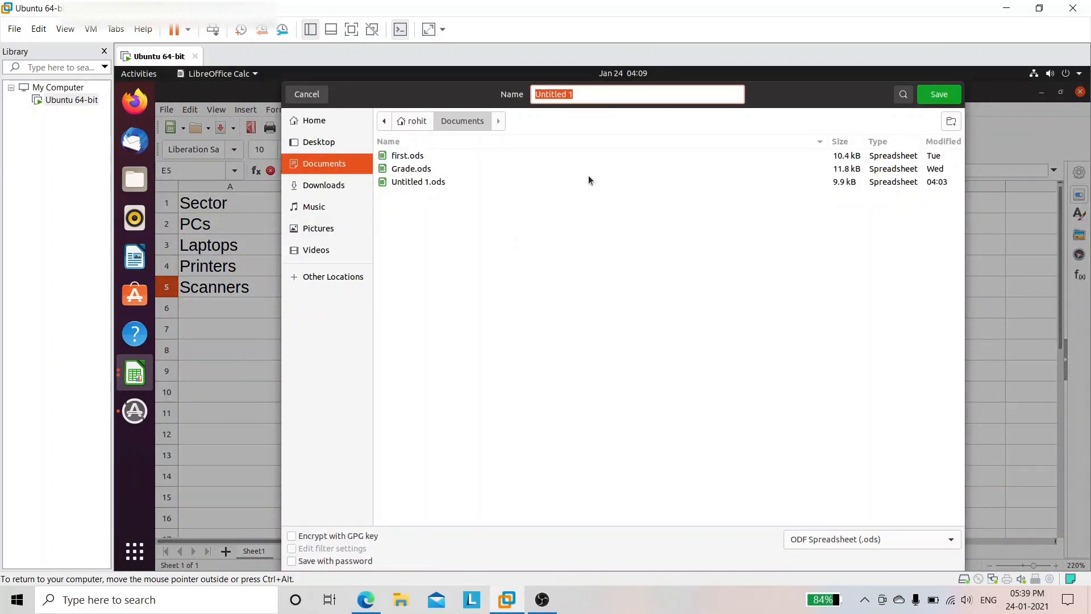
{"action": "key", "text": "BackSpace"}
{"action": "type", "text": "s"}
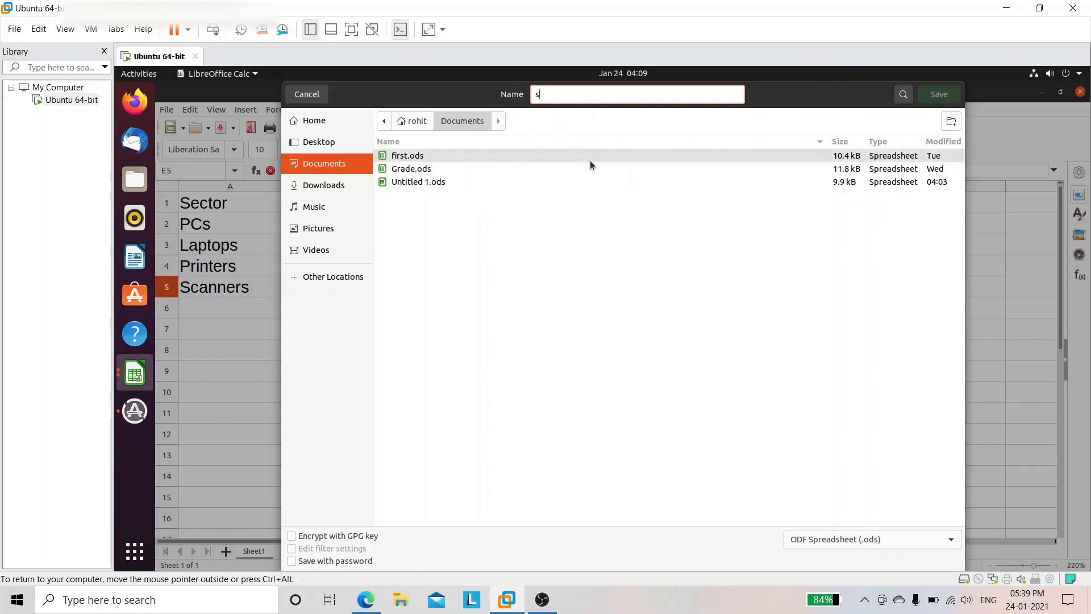
{"action": "type", "text": "ector"}
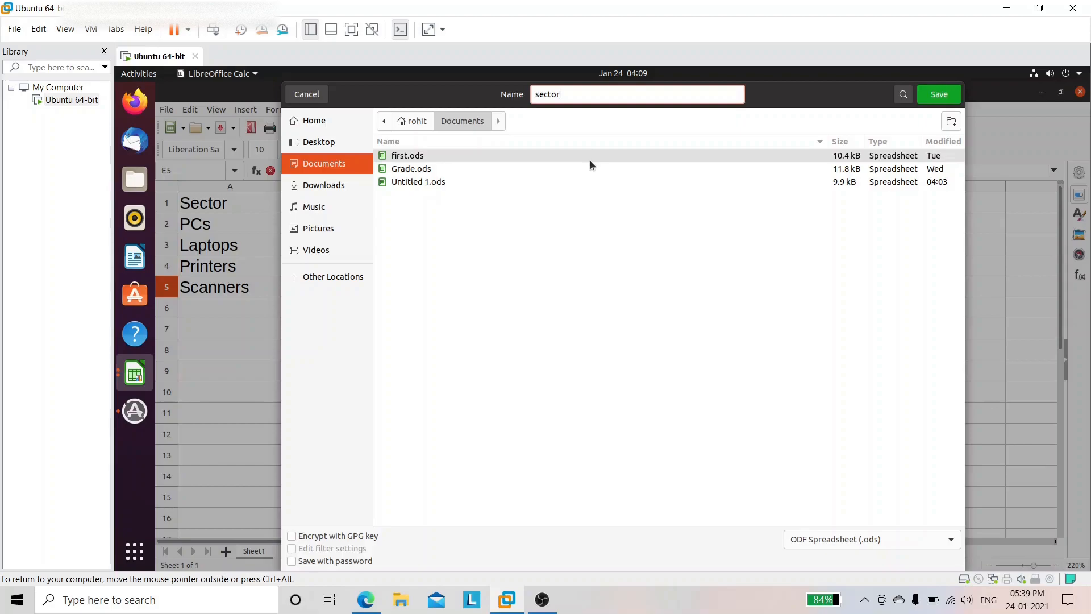
{"action": "left_click", "coordinate": [947, 97]}
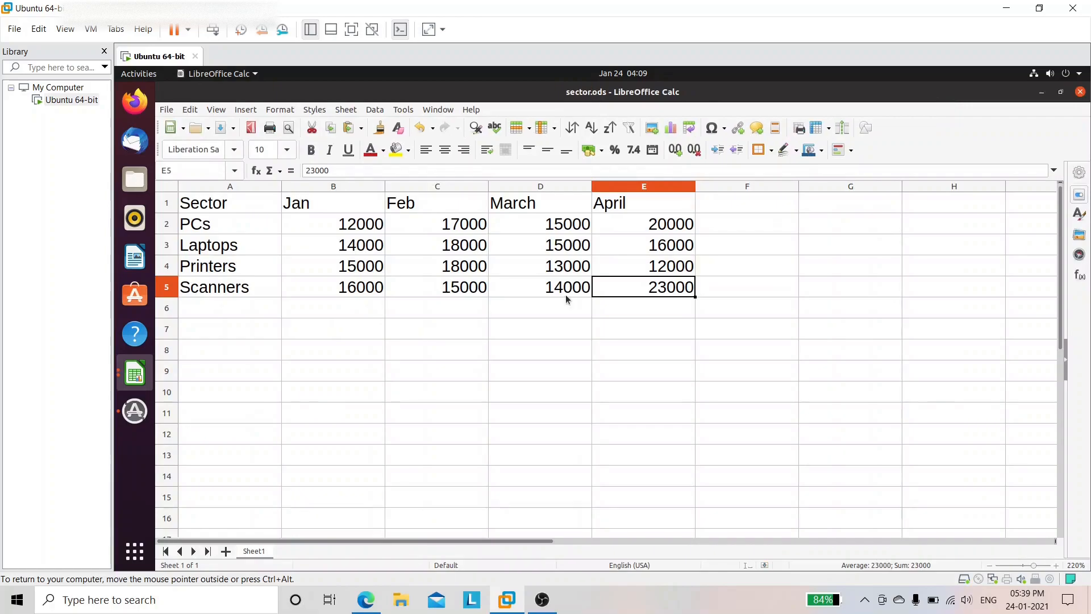
Step: Highlight task (b), total sale for each sector, in the exercise PDF
{"action": "left_click", "coordinate": [366, 601]}
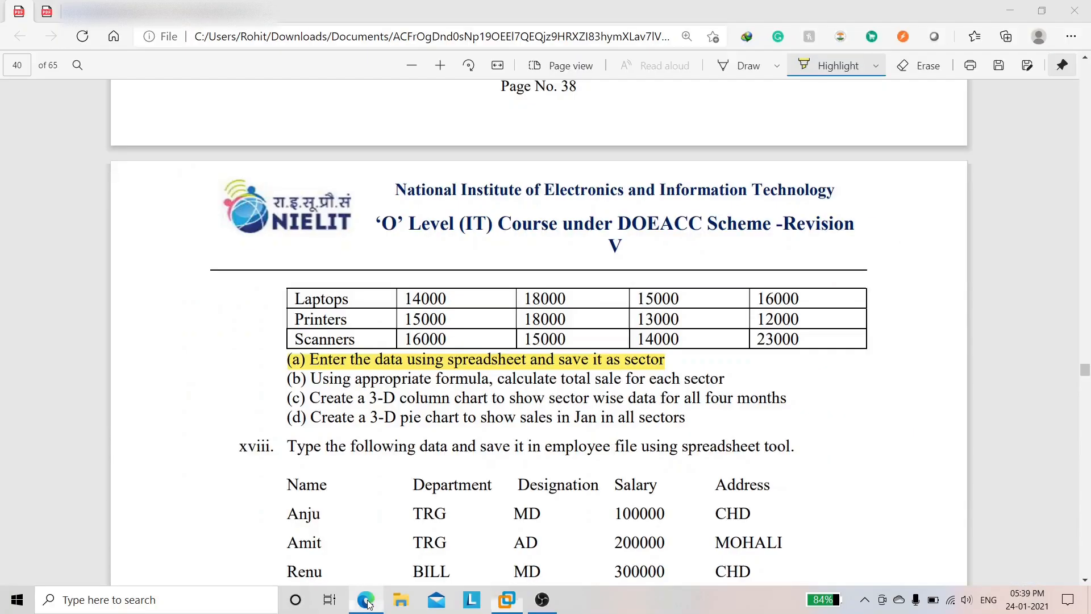
{"action": "left_click_drag", "start_coordinate": [287, 379], "coordinate": [726, 374]}
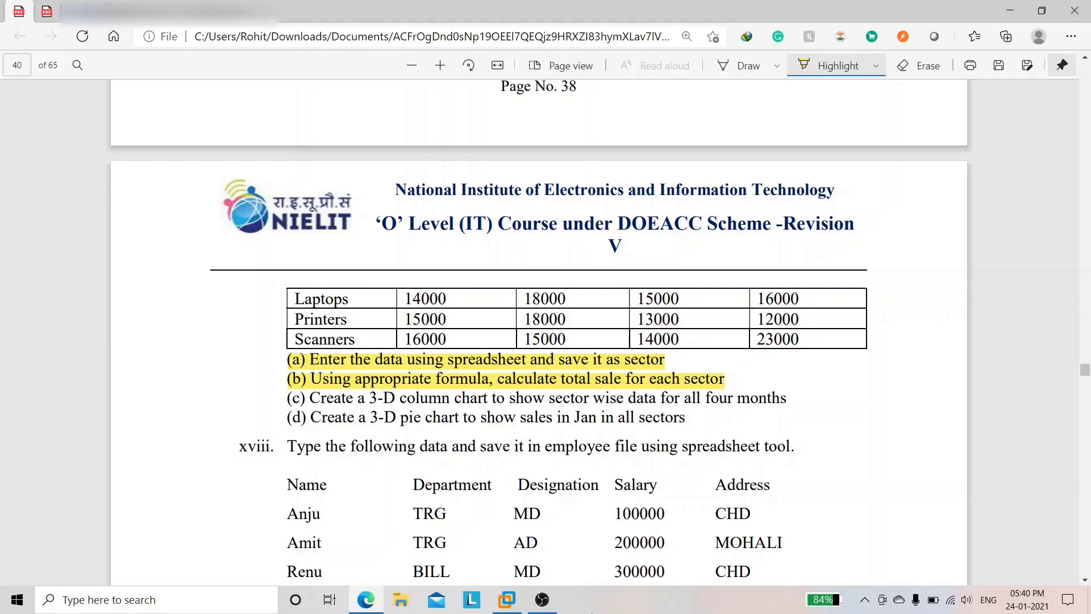
{"action": "left_click", "coordinate": [506, 599]}
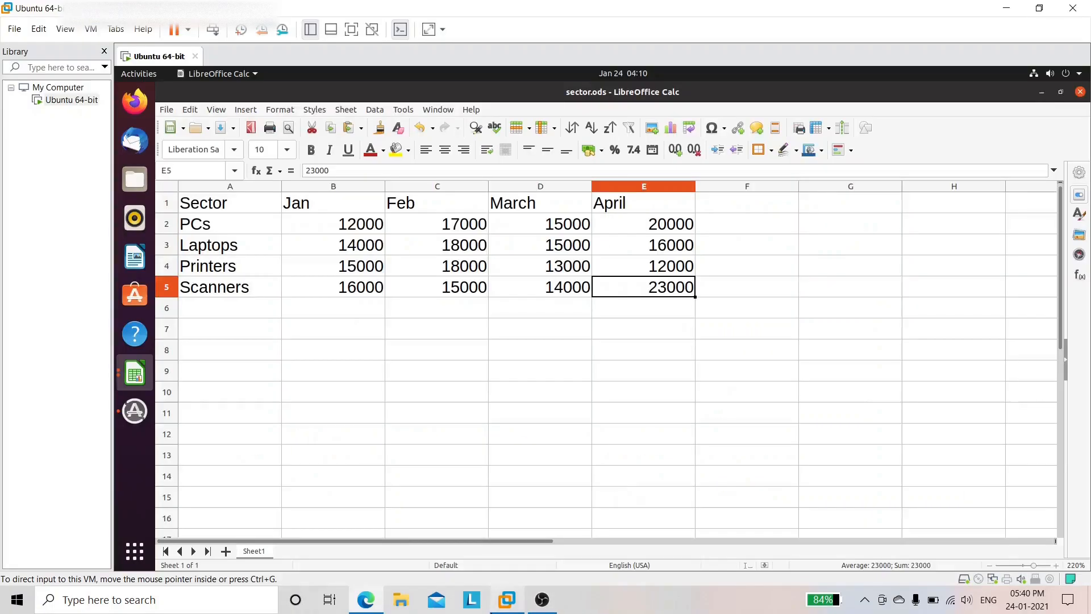
Step: Type the heading 'Total Sale' into cell F1
{"action": "left_click", "coordinate": [706, 205]}
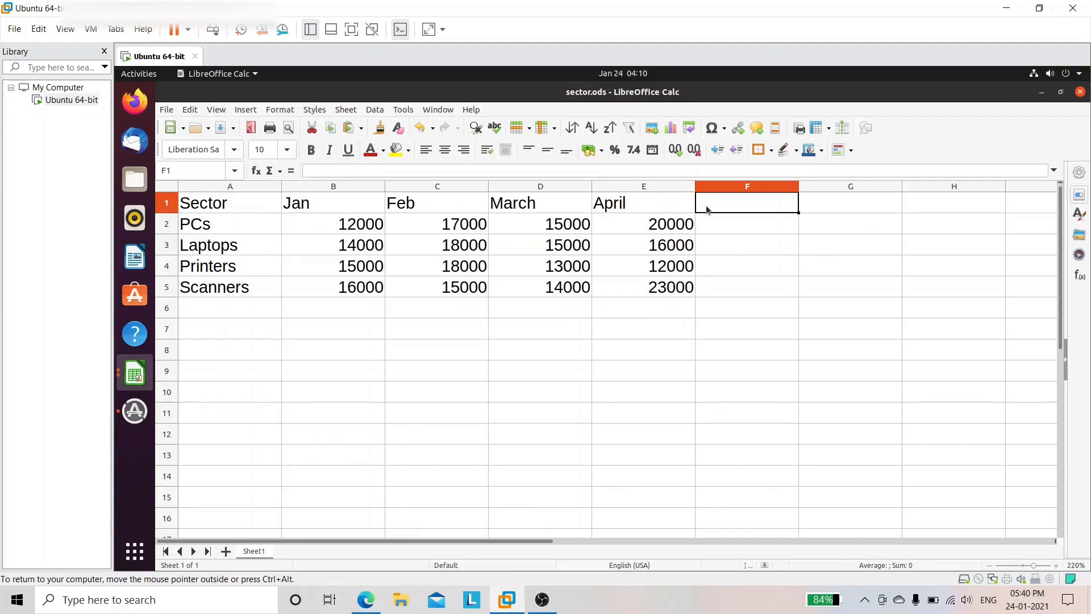
{"action": "double_click", "coordinate": [705, 206]}
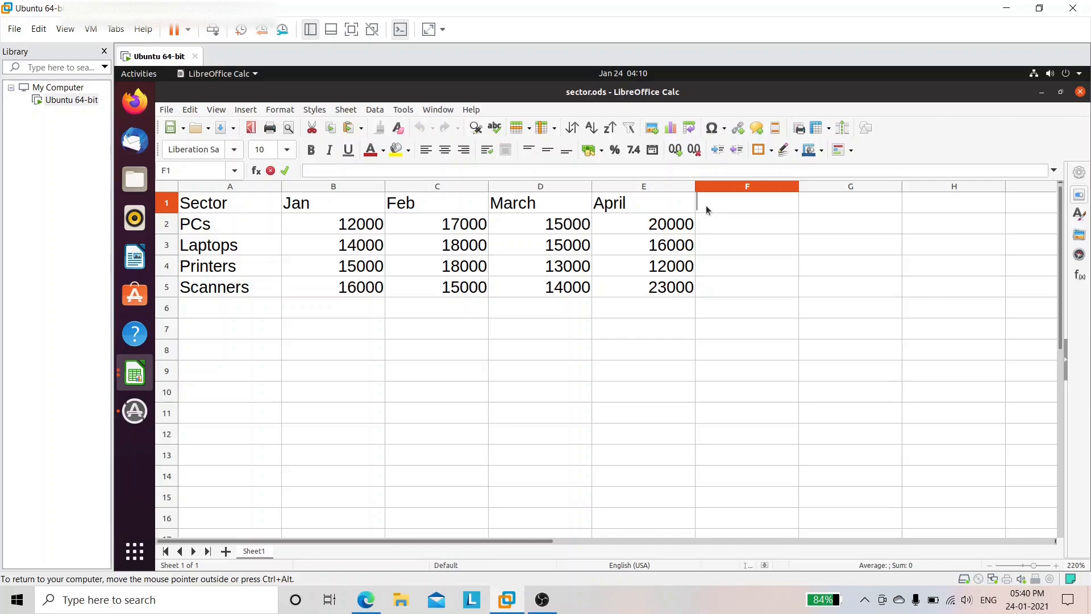
{"action": "type", "text": "Total Sale"}
Step: Put =SUM(B2:E2) in F2 and fill it to F5, giving 64000, 63000, 58000, 68000
{"action": "left_click", "coordinate": [757, 226]}
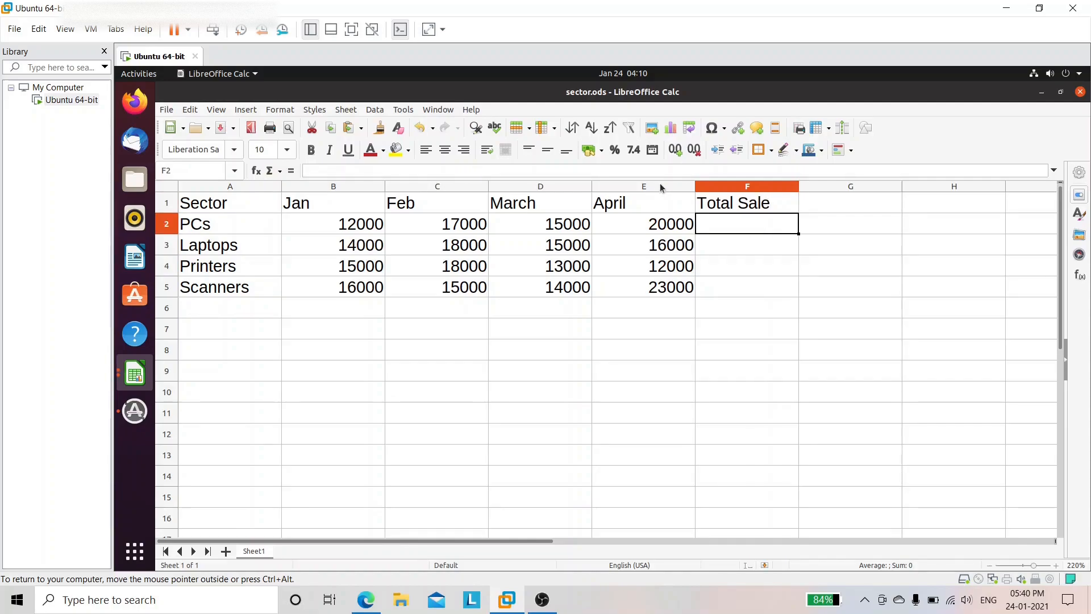
{"action": "left_click", "coordinate": [273, 172]}
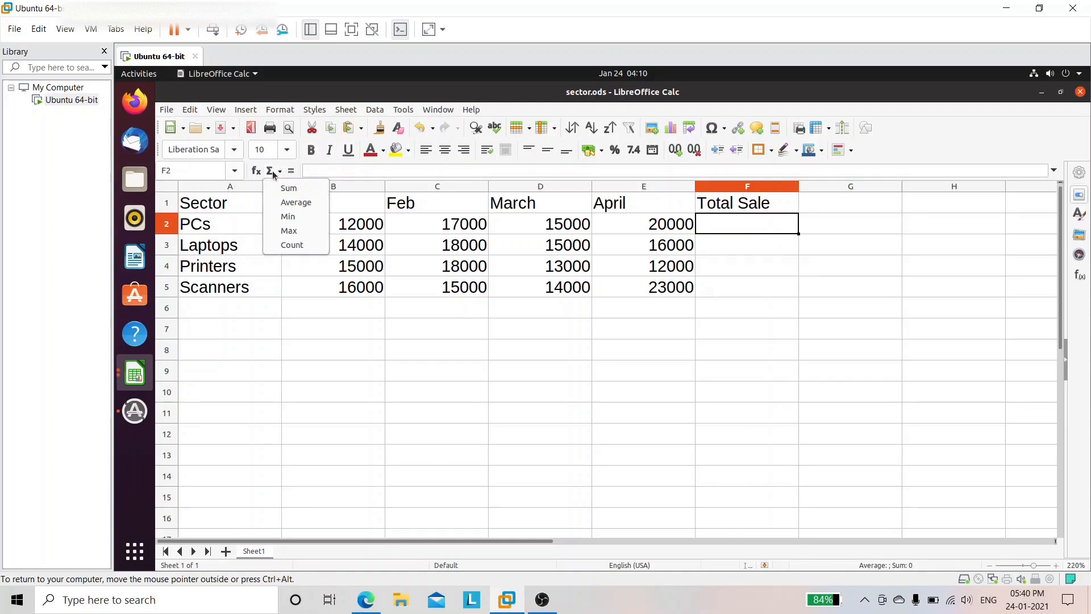
{"action": "left_click", "coordinate": [289, 188]}
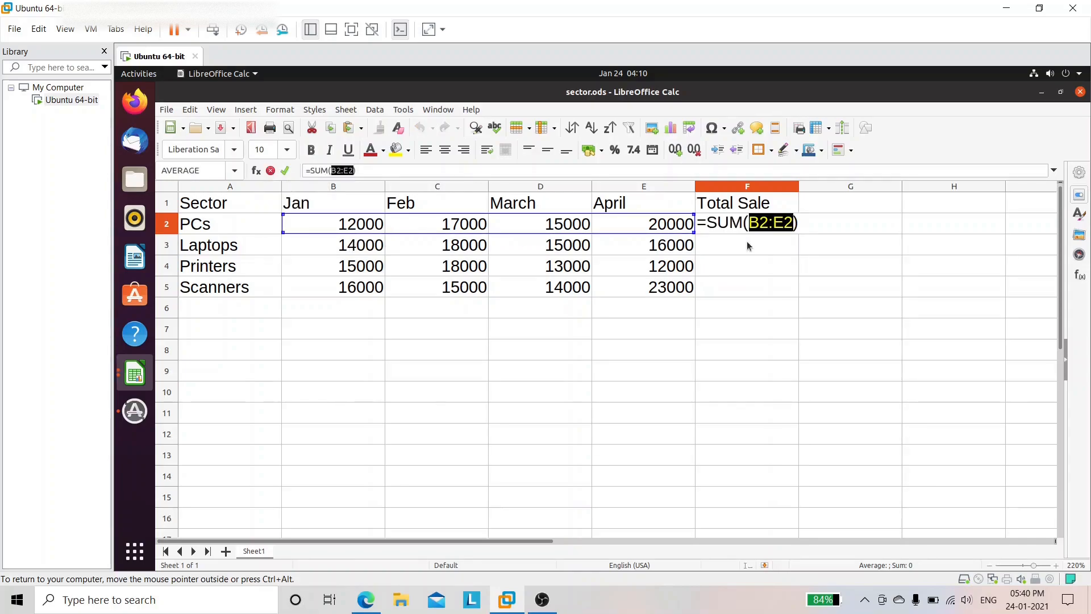
{"action": "key", "text": "Return"}
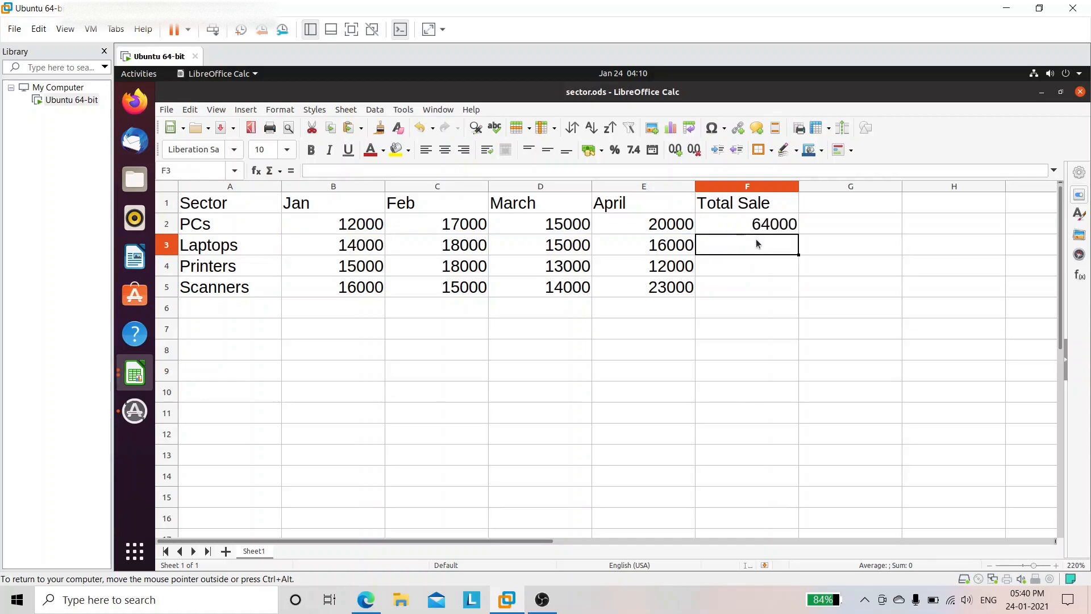
{"action": "left_click", "coordinate": [786, 228]}
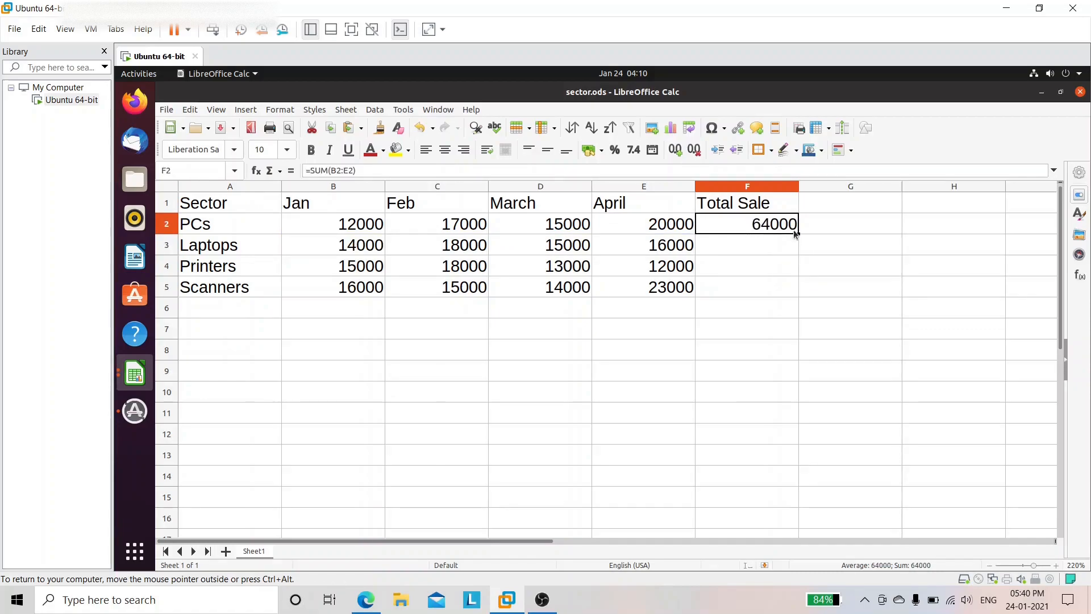
{"action": "left_click_drag", "start_coordinate": [798, 234], "coordinate": [800, 295]}
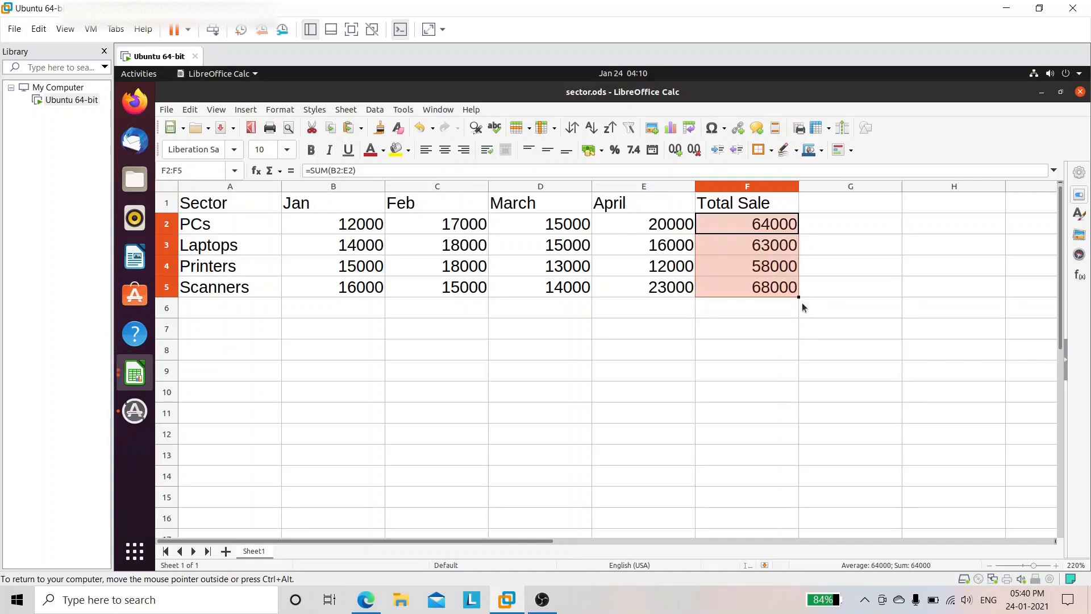
{"action": "left_click", "coordinate": [805, 244]}
{"action": "left_click", "coordinate": [781, 233]}
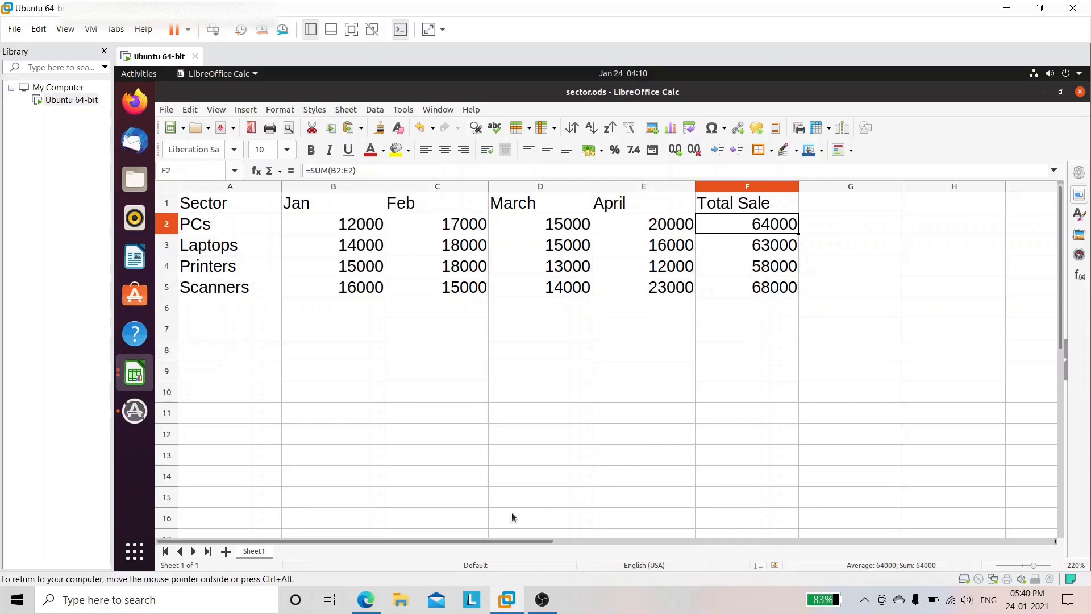
{"action": "left_click", "coordinate": [364, 605]}
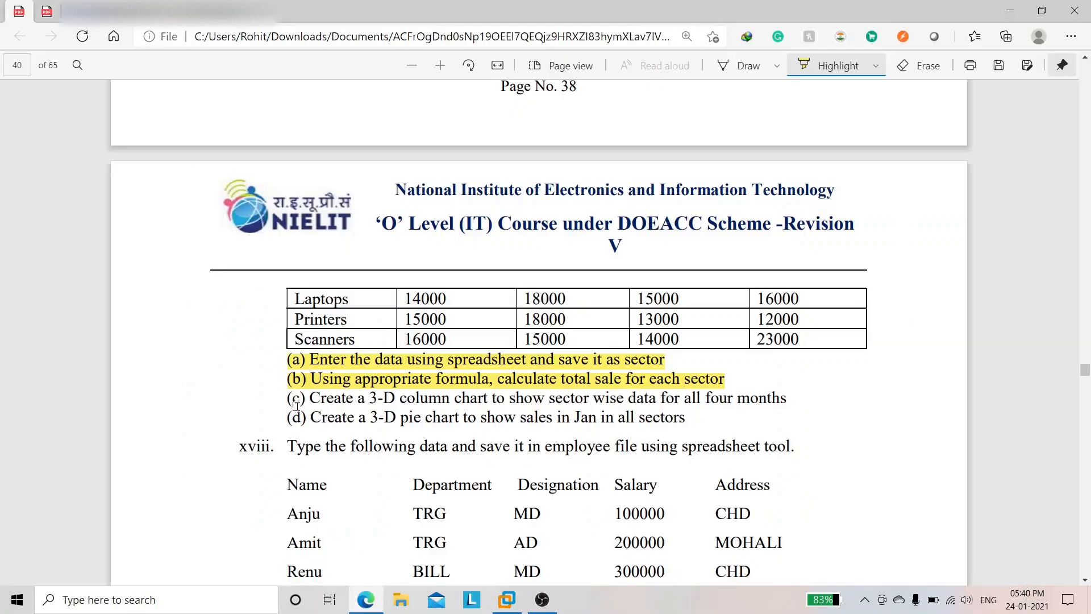
Step: Highlight task (c), the 3-D column chart, in the exercise PDF and reread the tasks
{"action": "left_click_drag", "start_coordinate": [289, 400], "coordinate": [786, 399]}
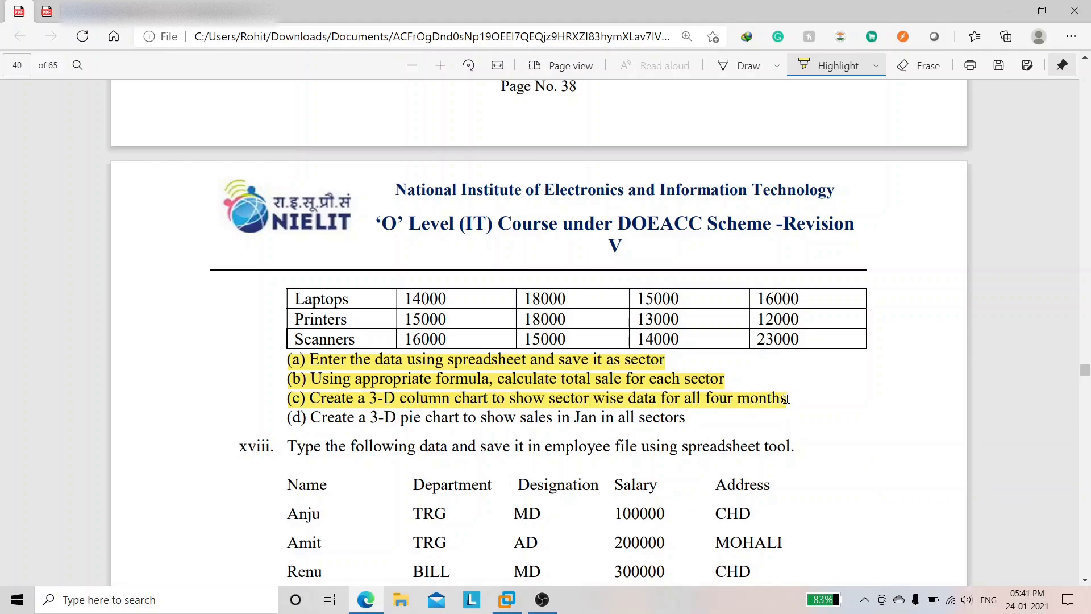
{"action": "scroll", "coordinate": [786, 399], "scroll_direction": "up", "scroll_amount": 5}
{"action": "scroll", "coordinate": [742, 561], "scroll_direction": "down", "scroll_amount": 4}
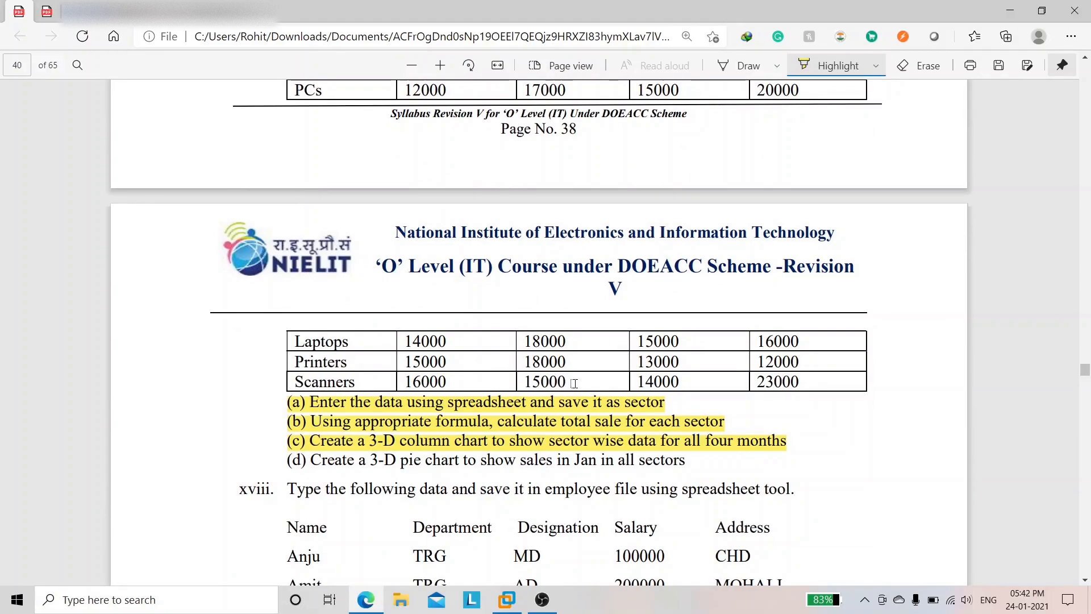
{"action": "left_click", "coordinate": [506, 599]}
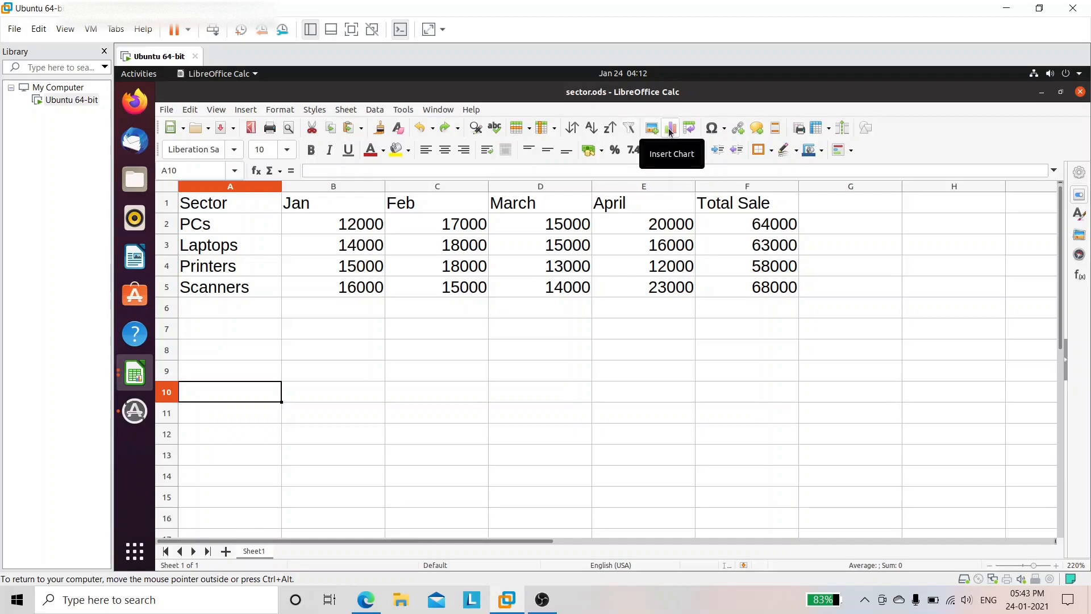
{"action": "left_click", "coordinate": [247, 111]}
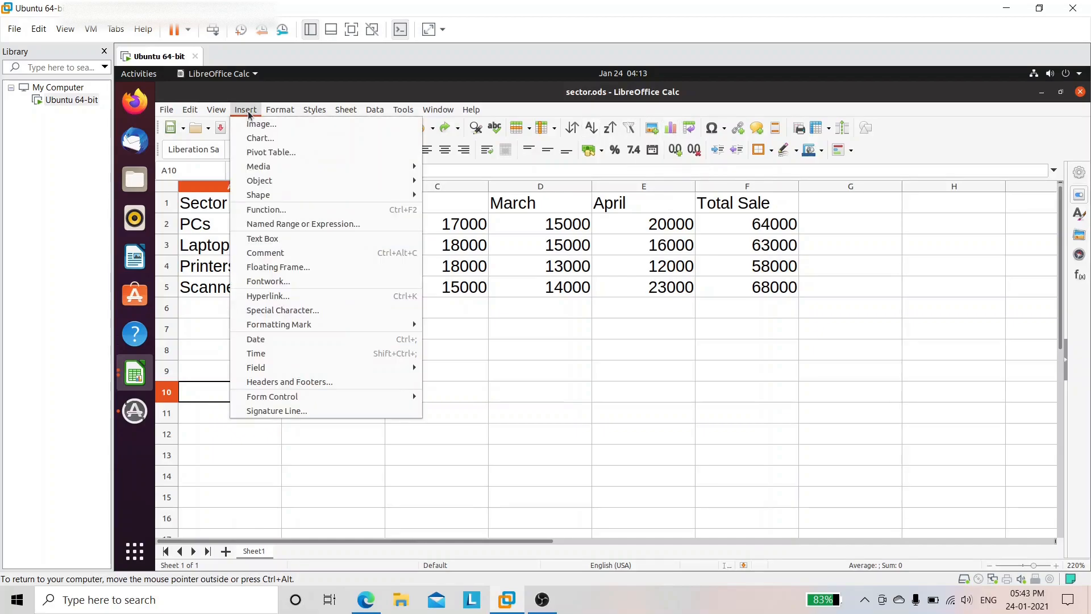
{"action": "left_click", "coordinate": [281, 141]}
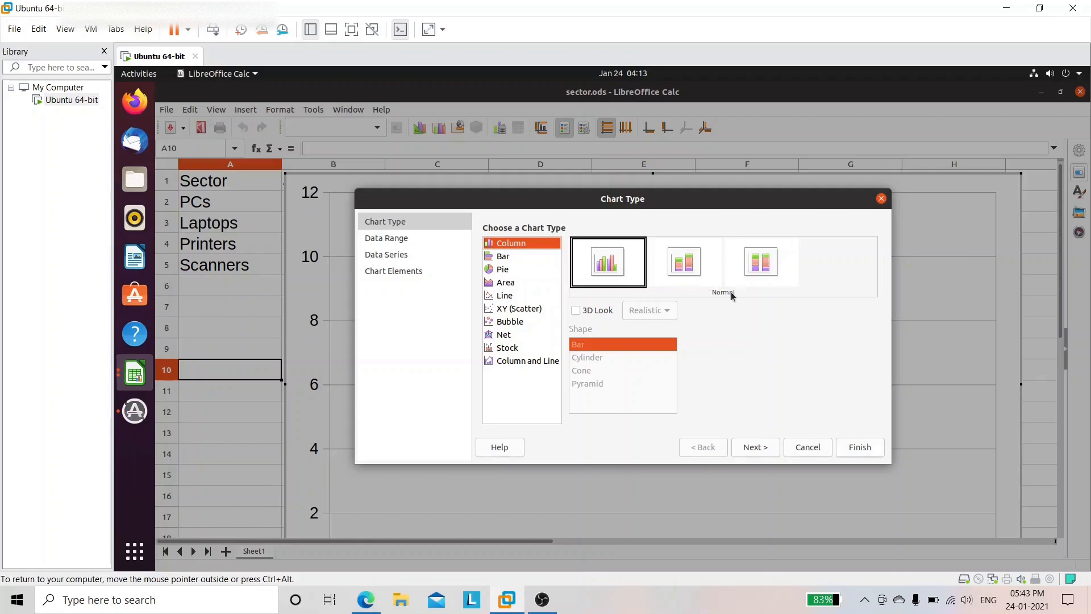
{"action": "left_click", "coordinate": [854, 455]}
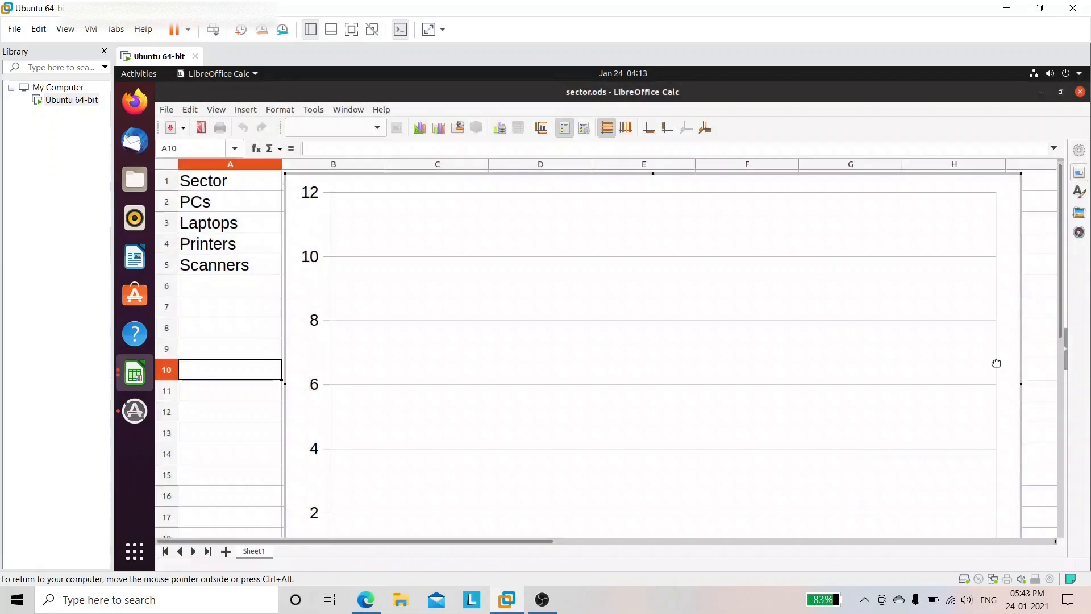
{"action": "left_click_drag", "start_coordinate": [1060, 323], "coordinate": [1067, 256]}
{"action": "left_click", "coordinate": [479, 285]}
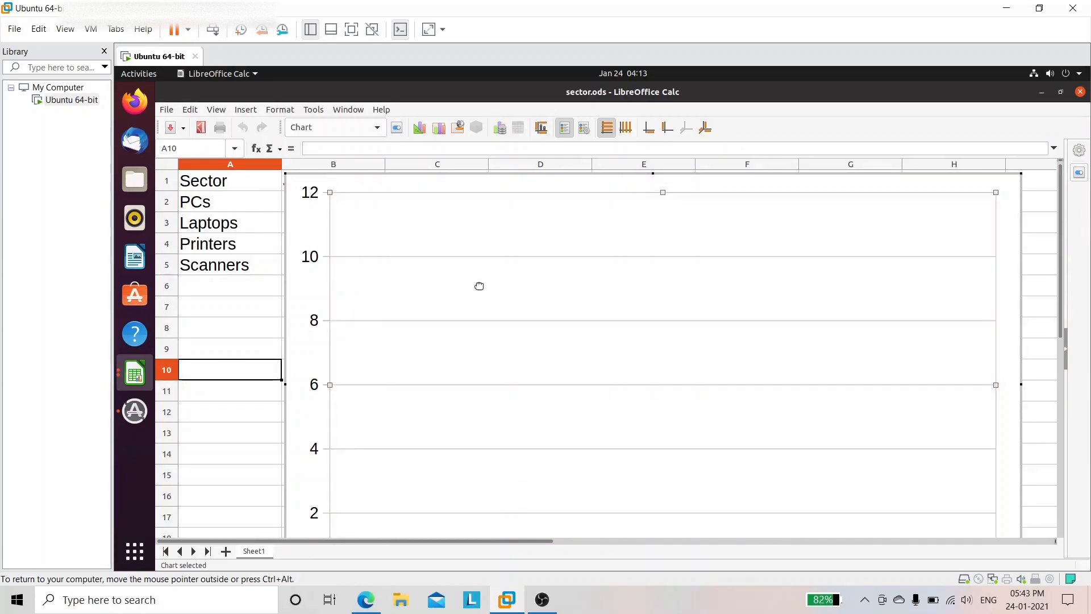
{"action": "left_click", "coordinate": [205, 322]}
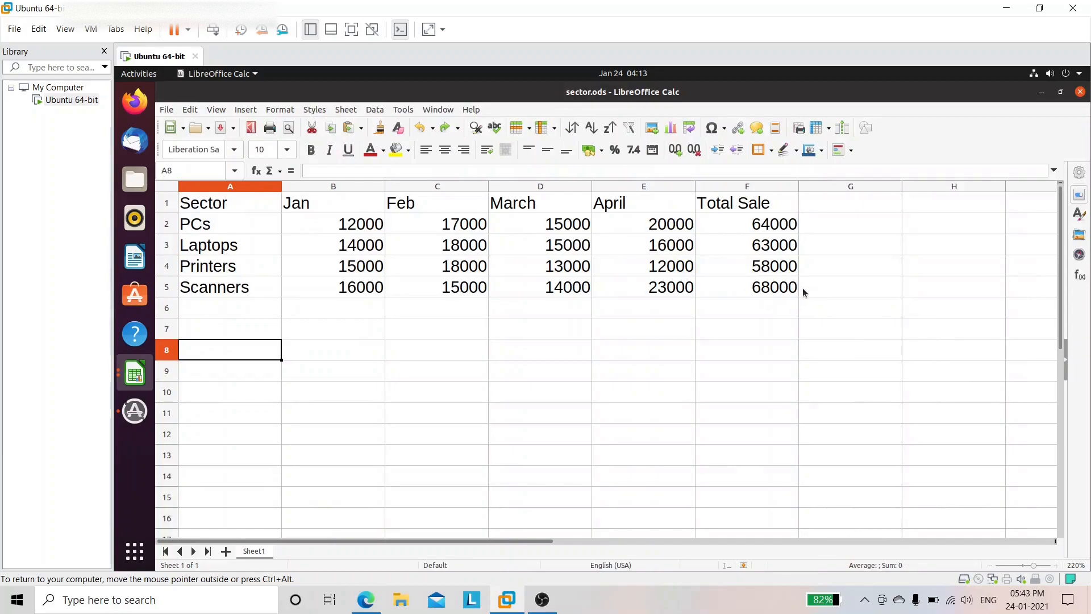
Step: Insert a default column chart from A1:F5 and scroll down to view it
{"action": "left_click_drag", "start_coordinate": [794, 289], "coordinate": [242, 203]}
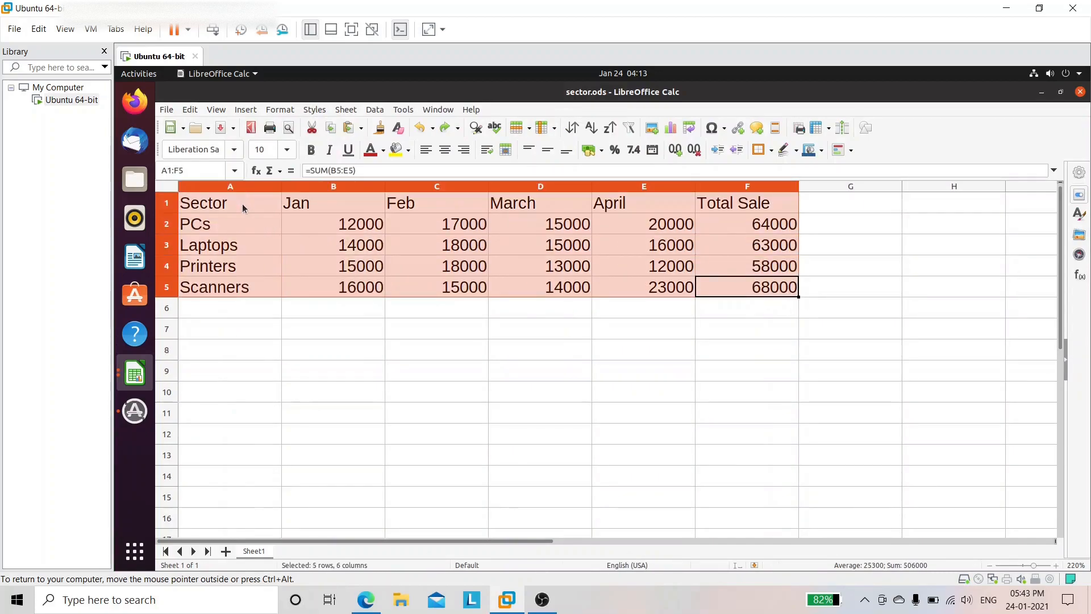
{"action": "left_click", "coordinate": [246, 110]}
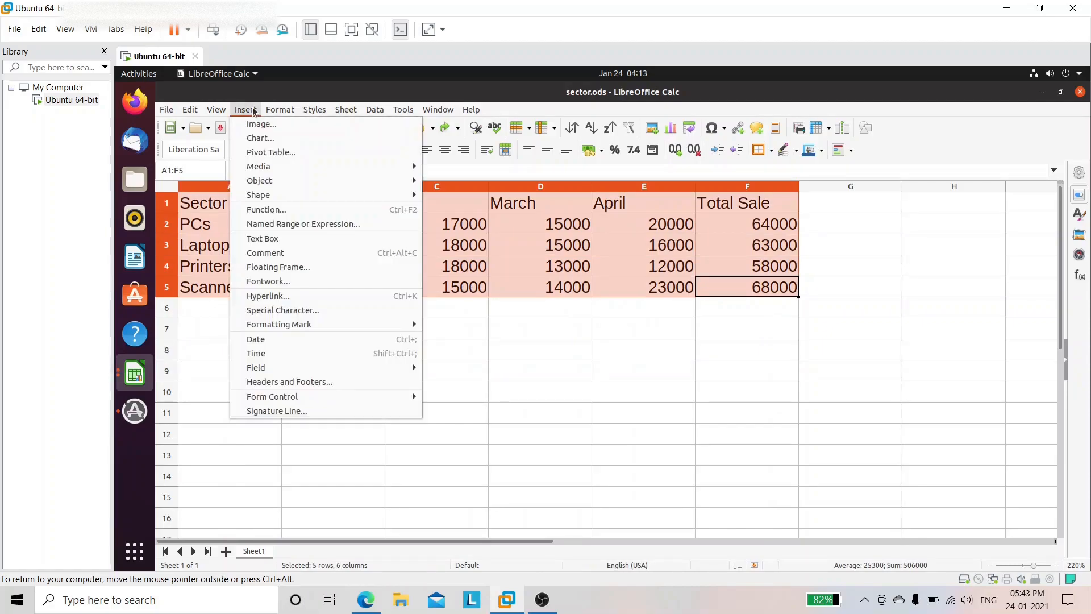
{"action": "left_click", "coordinate": [273, 143]}
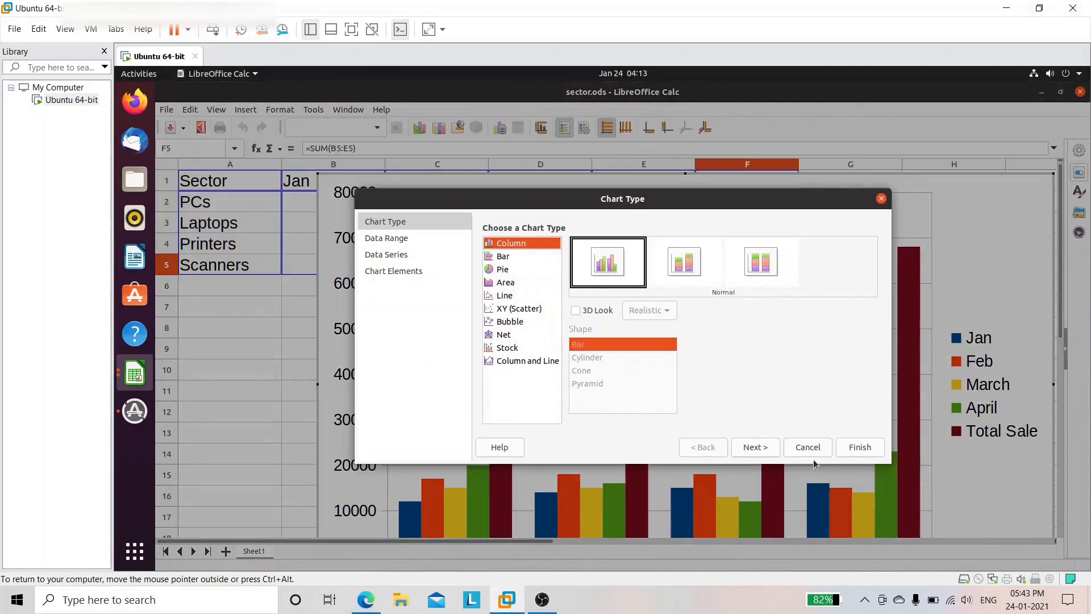
{"action": "left_click", "coordinate": [847, 449]}
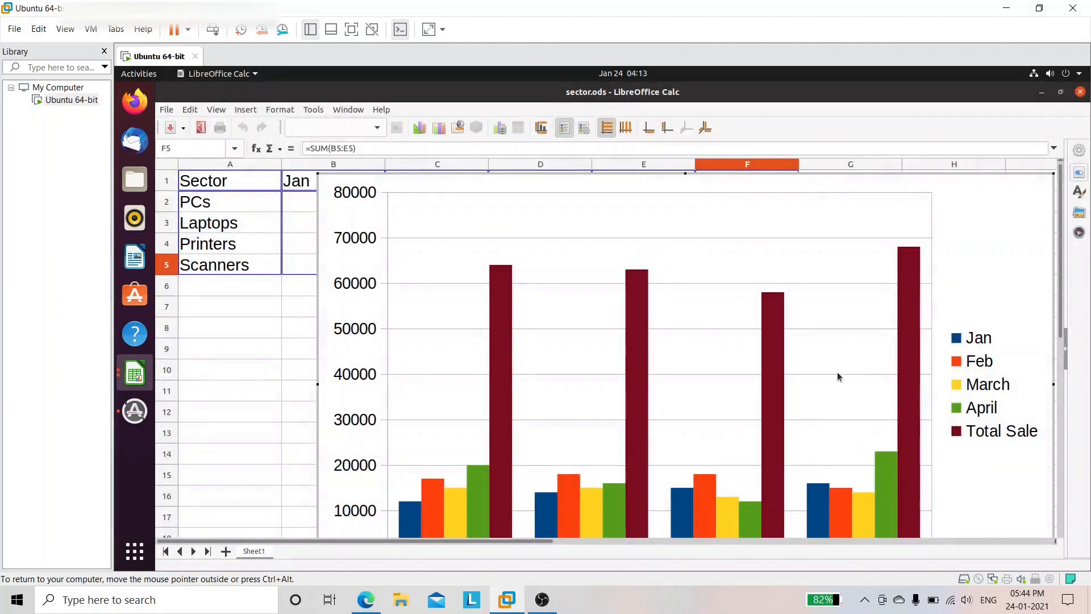
{"action": "left_click_drag", "start_coordinate": [1063, 280], "coordinate": [1062, 331]}
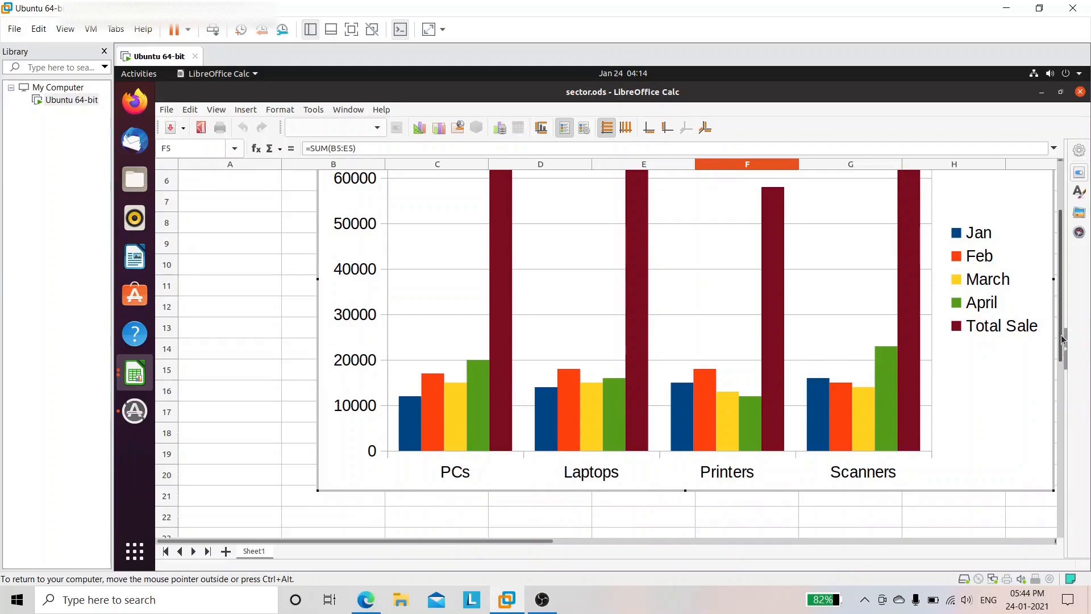
{"action": "left_click_drag", "start_coordinate": [1061, 341], "coordinate": [1061, 300]}
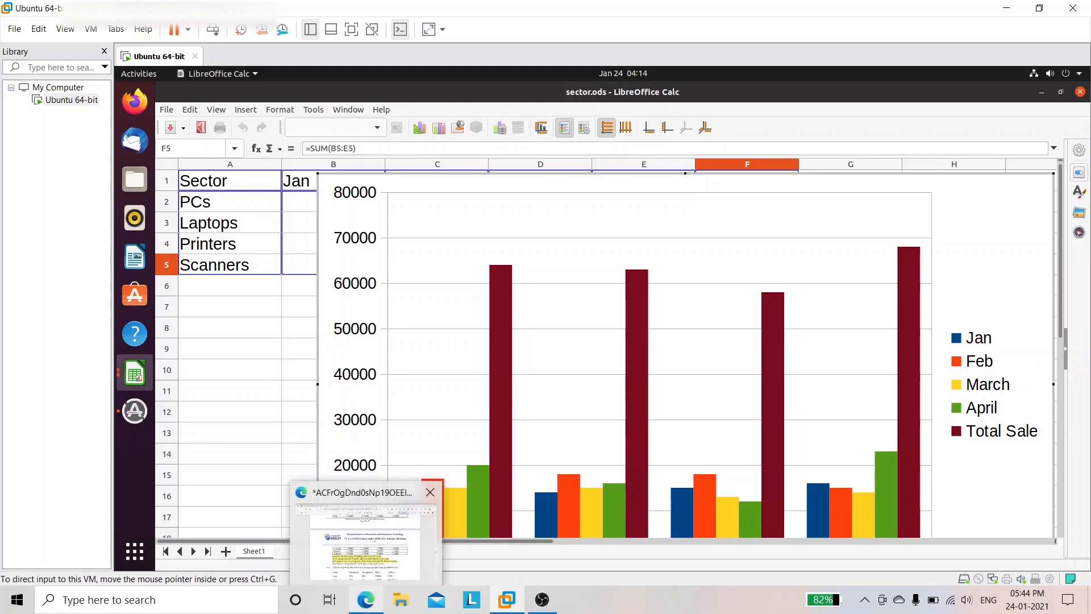
Step: Highlight line (d) of the assignment PDF, about the 3-D pie chart of January sales, then return to Calc
{"action": "left_click", "coordinate": [341, 500]}
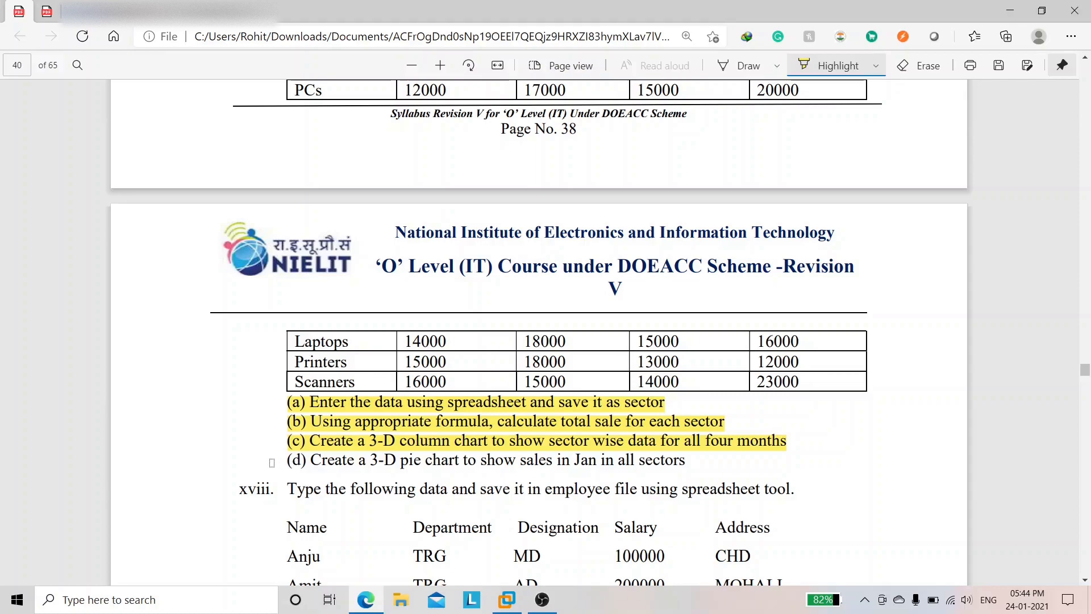
{"action": "left_click_drag", "start_coordinate": [293, 462], "coordinate": [686, 459]}
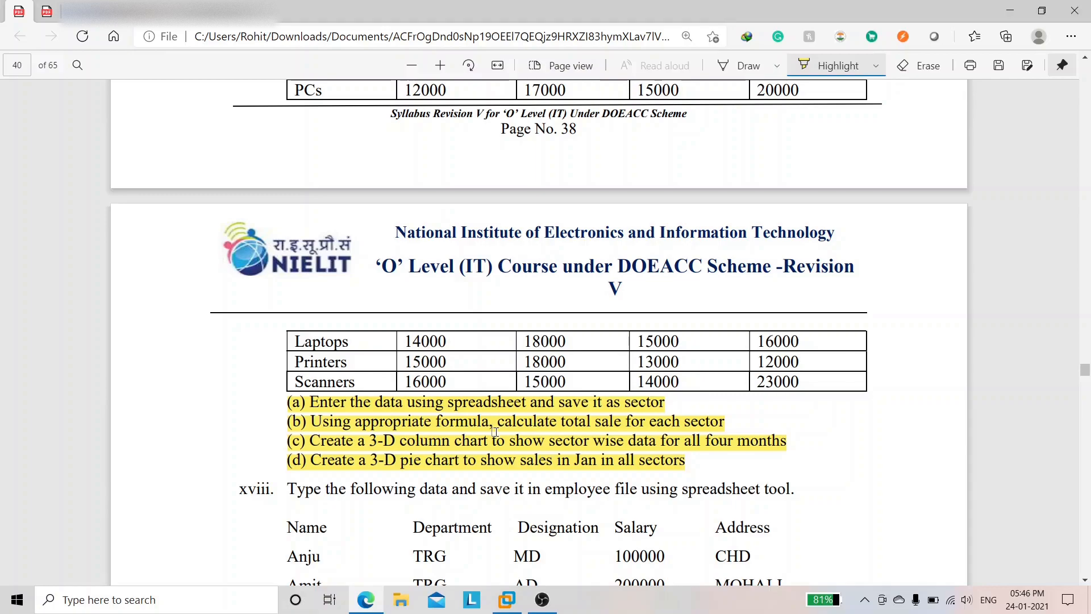
{"action": "left_click", "coordinate": [506, 599]}
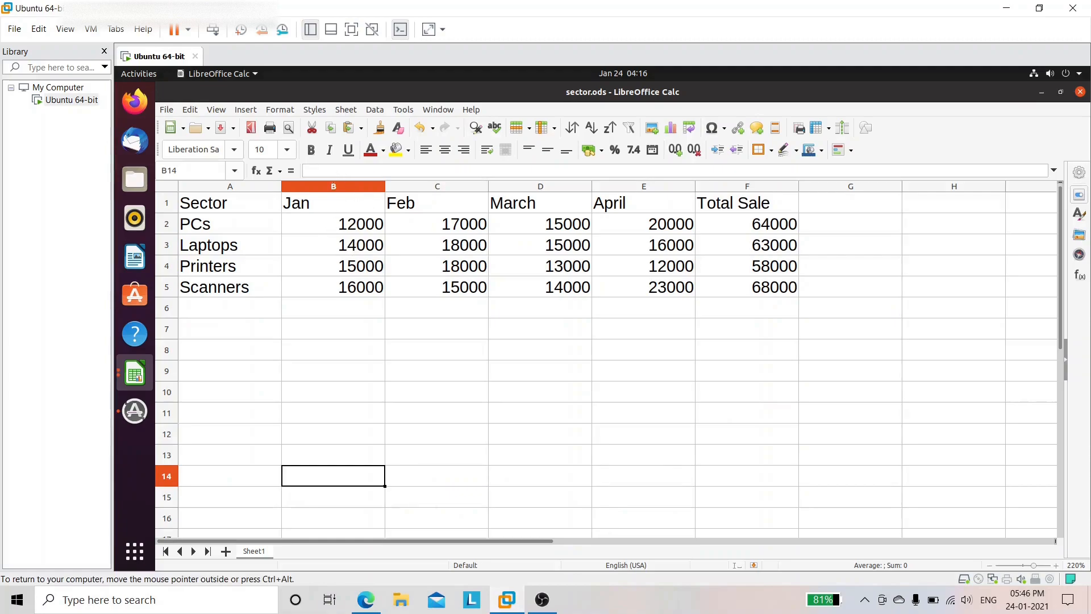
Step: Start a chart from the Sector and Jan data in A1:B5, using the Pie type with 3D Look on
{"action": "left_click_drag", "start_coordinate": [364, 288], "coordinate": [259, 203]}
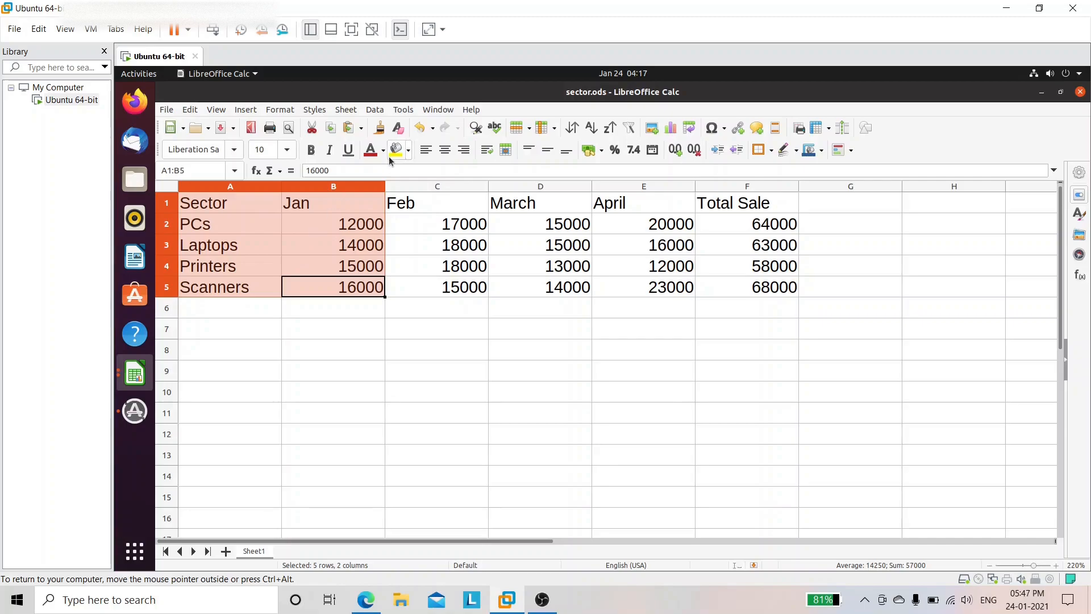
{"action": "left_click", "coordinate": [251, 111]}
{"action": "left_click", "coordinate": [261, 138]}
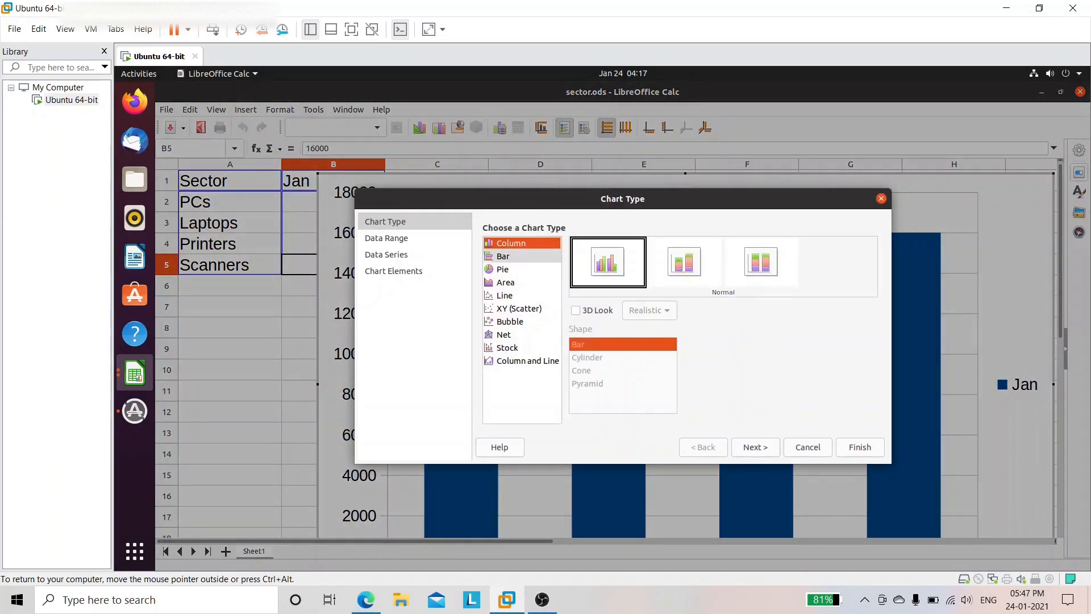
{"action": "left_click", "coordinate": [501, 270]}
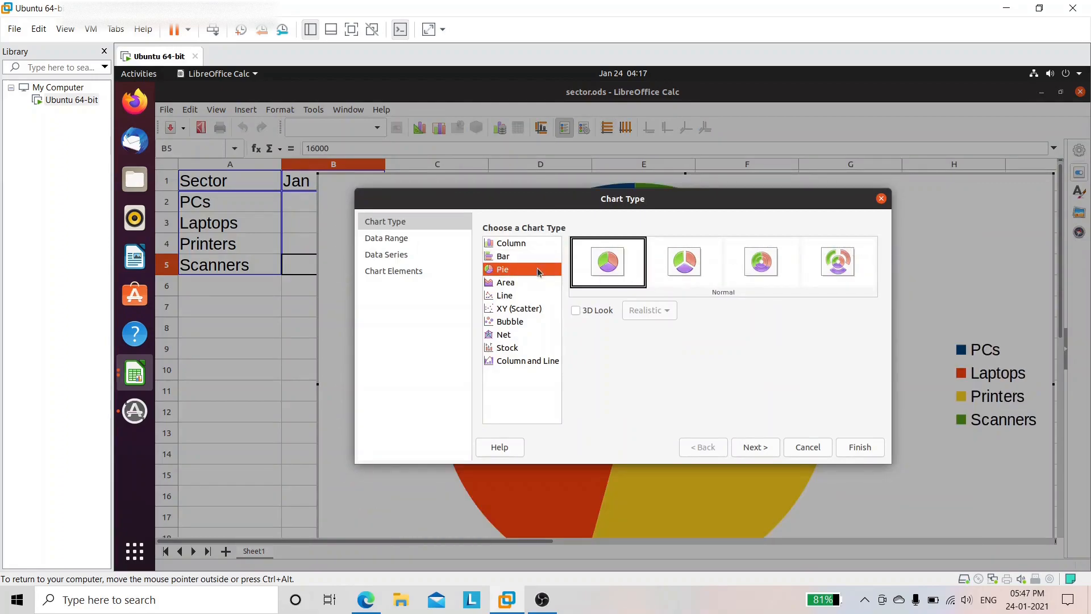
{"action": "left_click", "coordinate": [580, 311]}
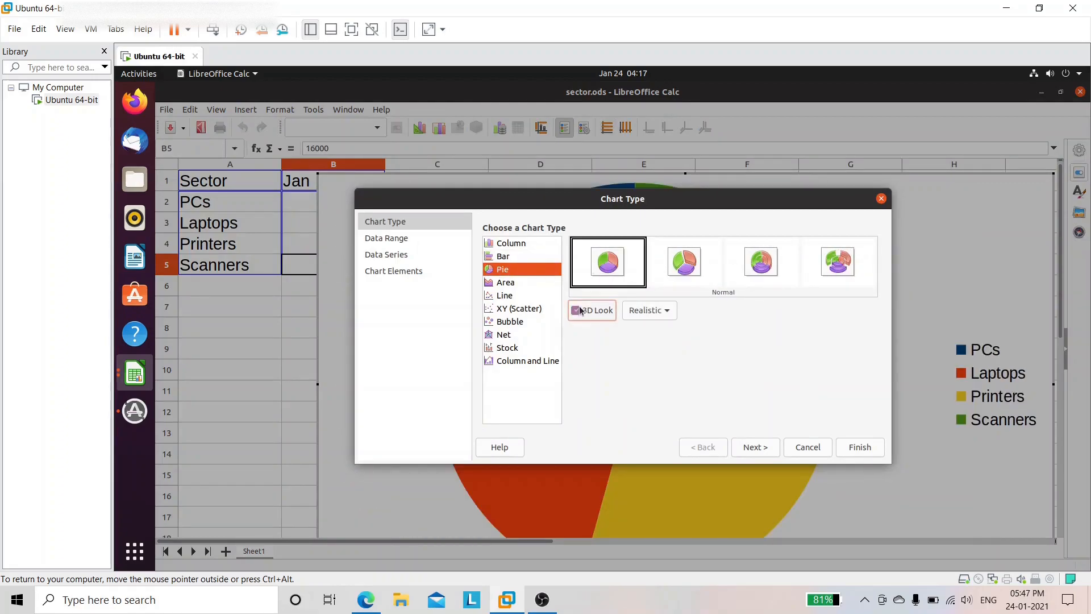
{"action": "left_click", "coordinate": [375, 606]}
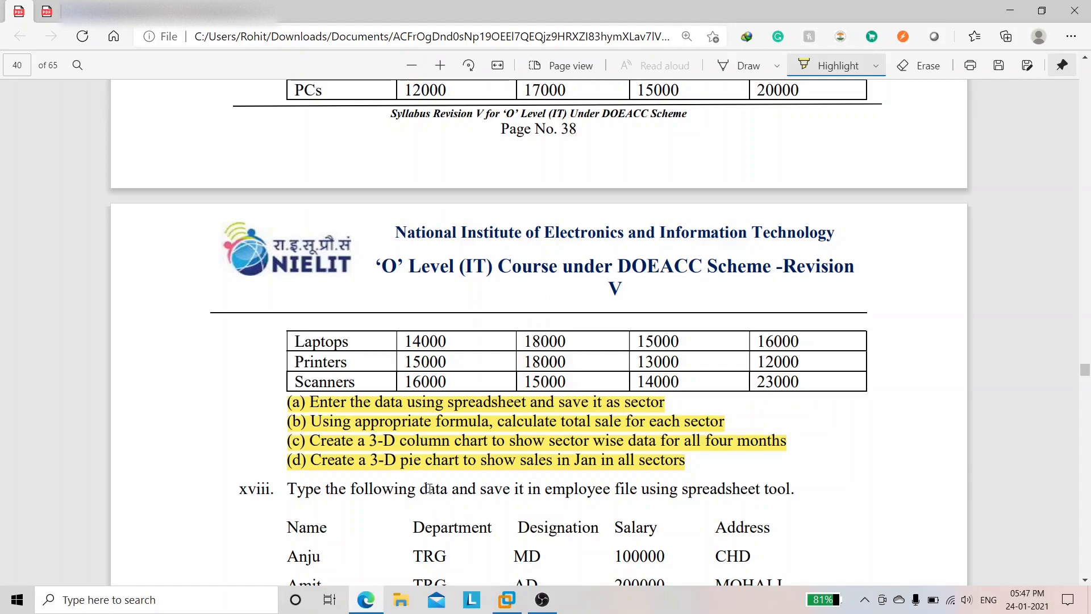
Step: After briefly trying Column, set the chart type to a Normal pie with 3D Look on
{"action": "left_click", "coordinate": [369, 606]}
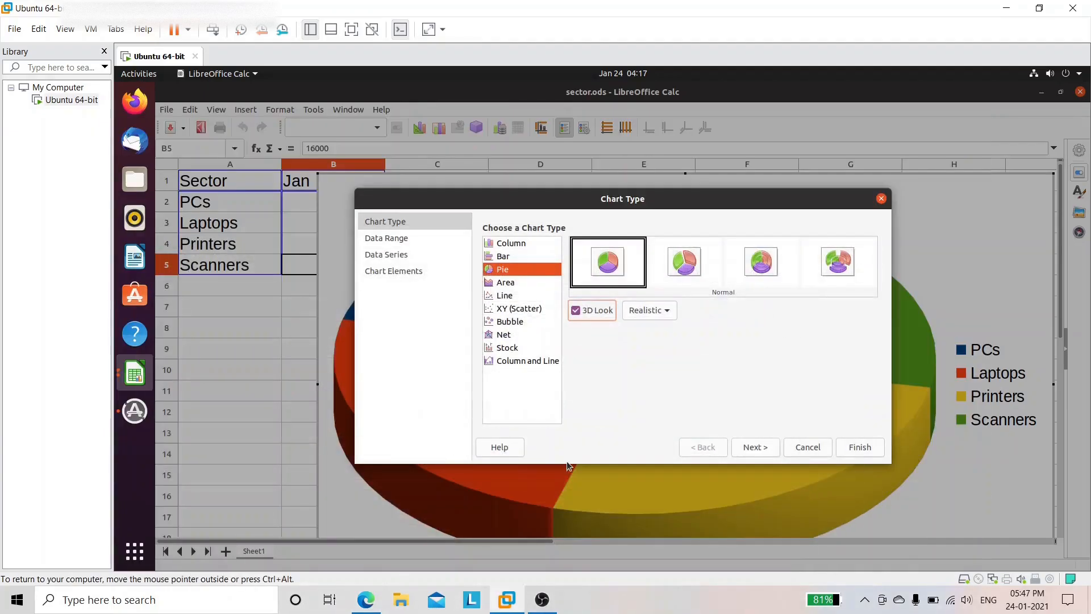
{"action": "left_click", "coordinate": [588, 316]}
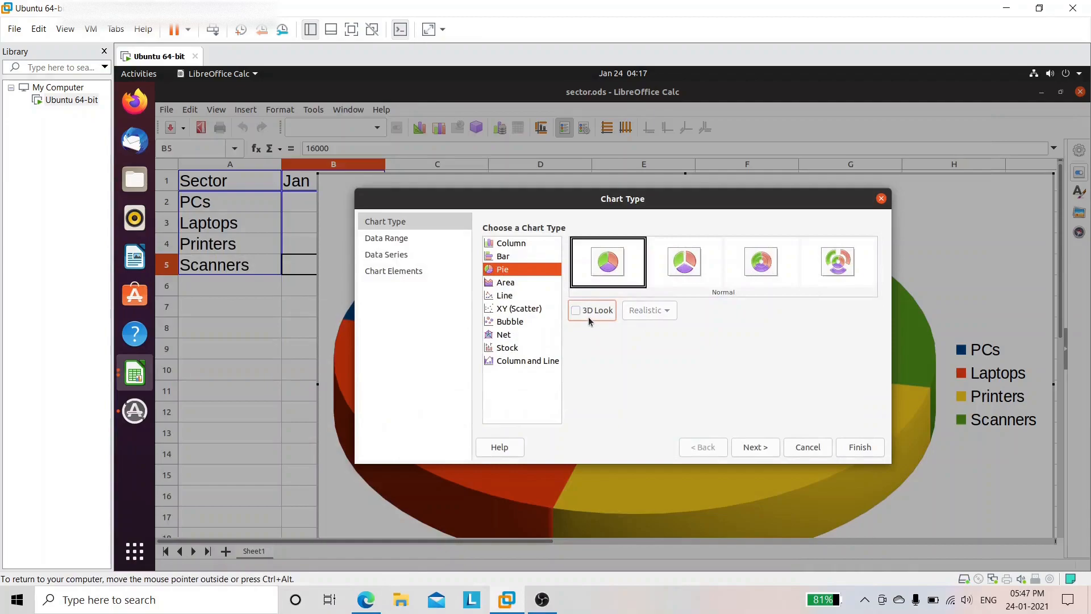
{"action": "left_click", "coordinate": [527, 245]}
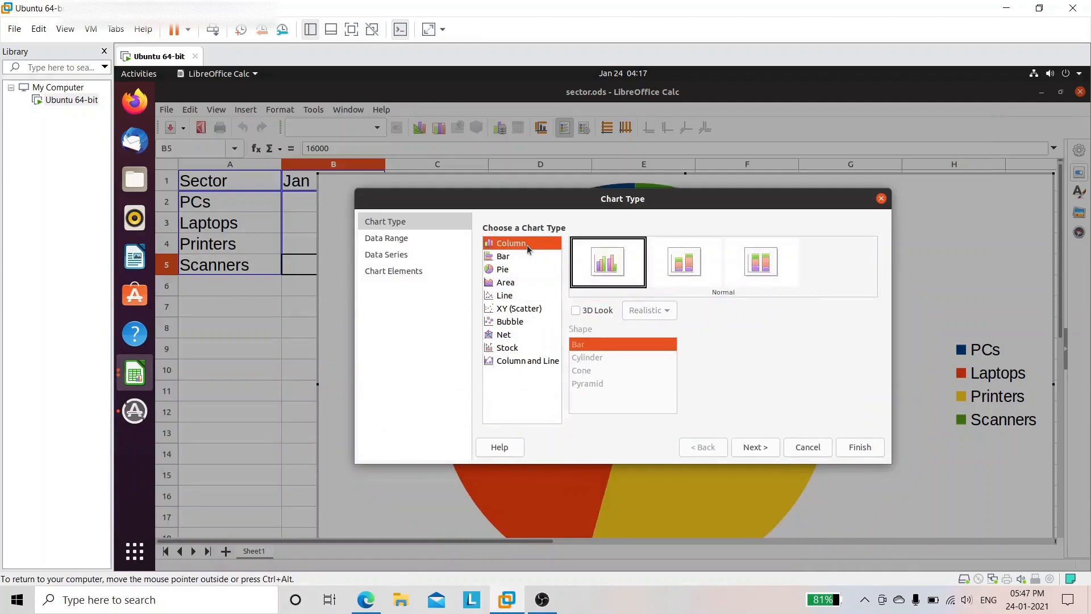
{"action": "left_click", "coordinate": [588, 311]}
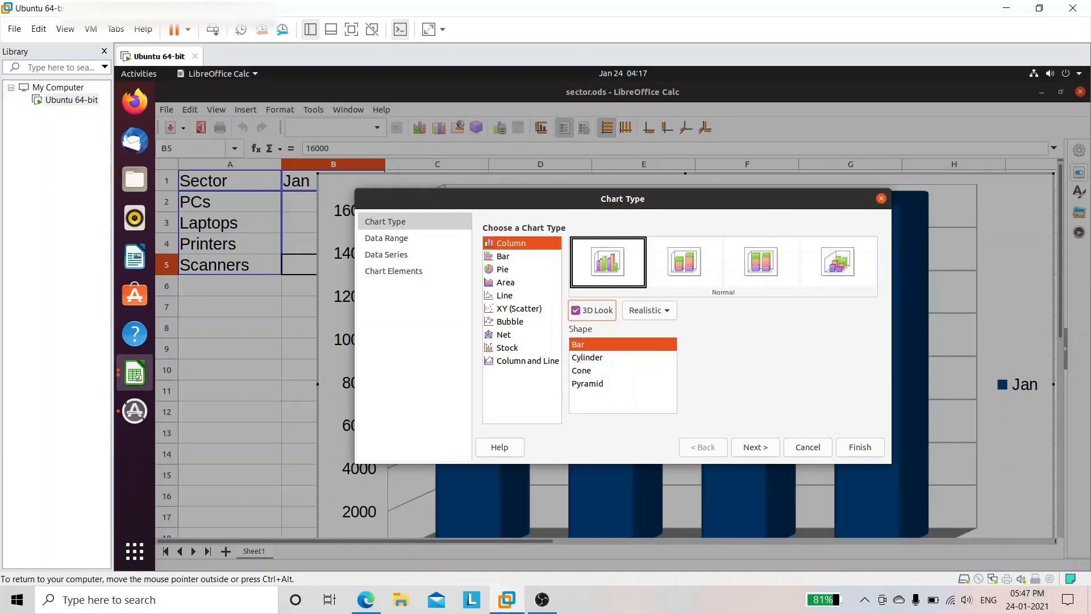
{"action": "left_click", "coordinate": [499, 270]}
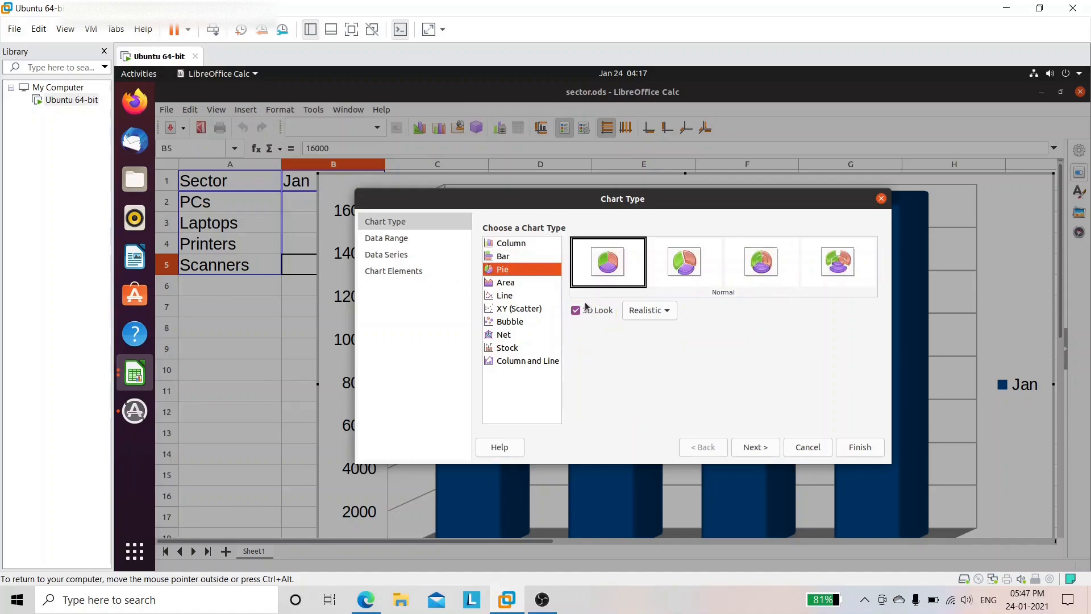
{"action": "left_click", "coordinate": [609, 277]}
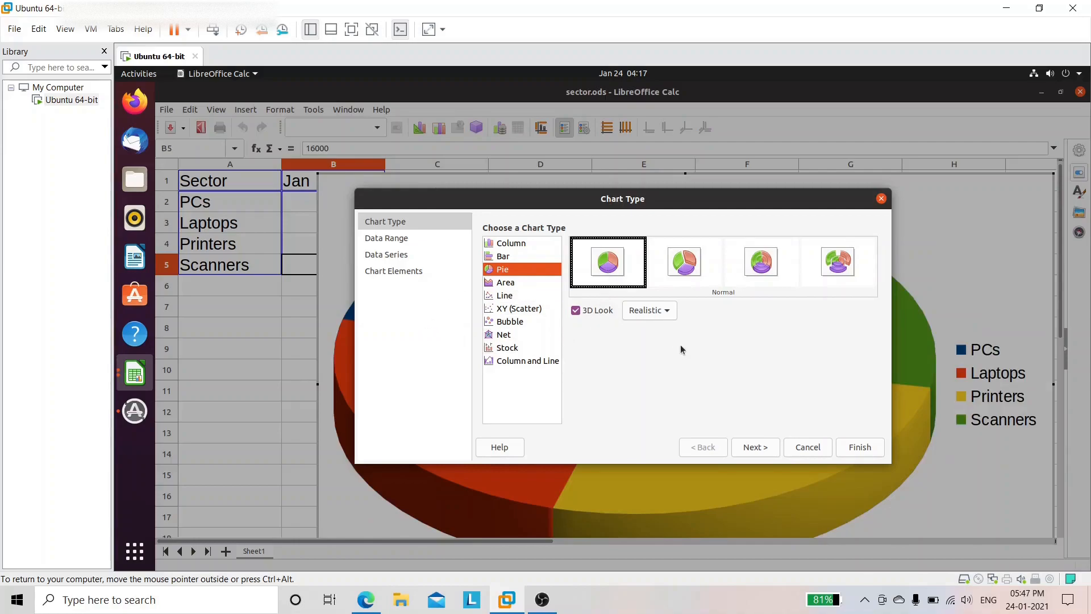
Step: Finish the chart wizard to place the 3-D pie of January sales on the sheet
{"action": "left_click", "coordinate": [860, 448]}
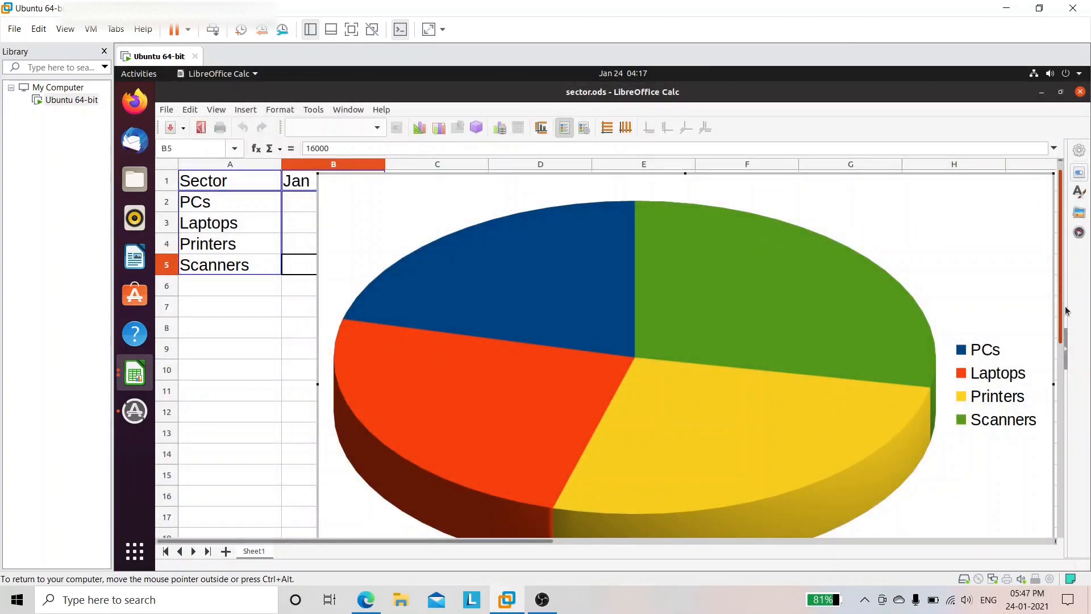
{"action": "scroll", "coordinate": [1046, 324], "scroll_direction": "down", "scroll_amount": 1}
{"action": "scroll", "coordinate": [958, 338], "scroll_direction": "down", "scroll_amount": 1}
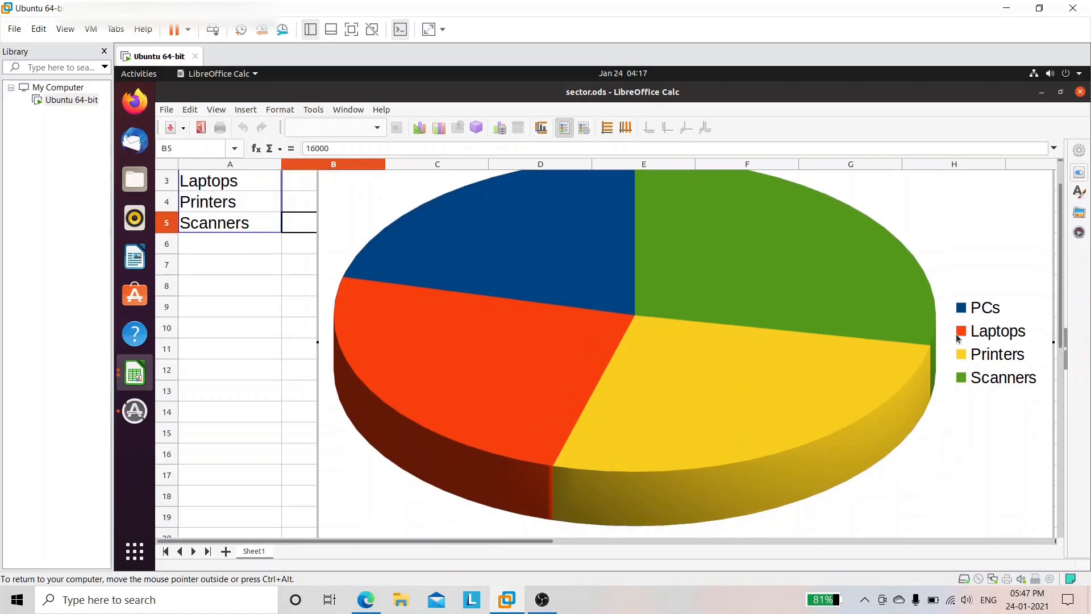